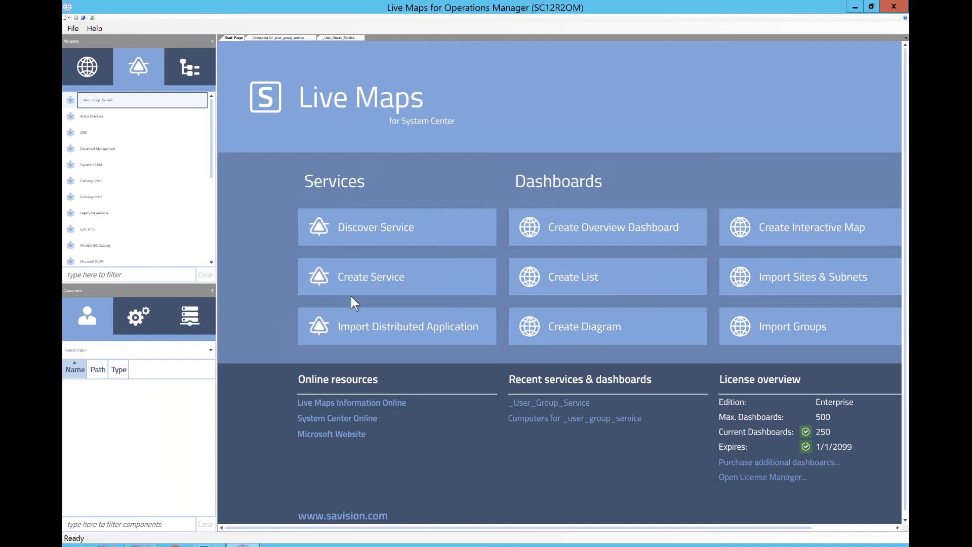
# - Start a new service in the Create Service wizard, naming it _user_group_service
pyautogui.click(368, 289)
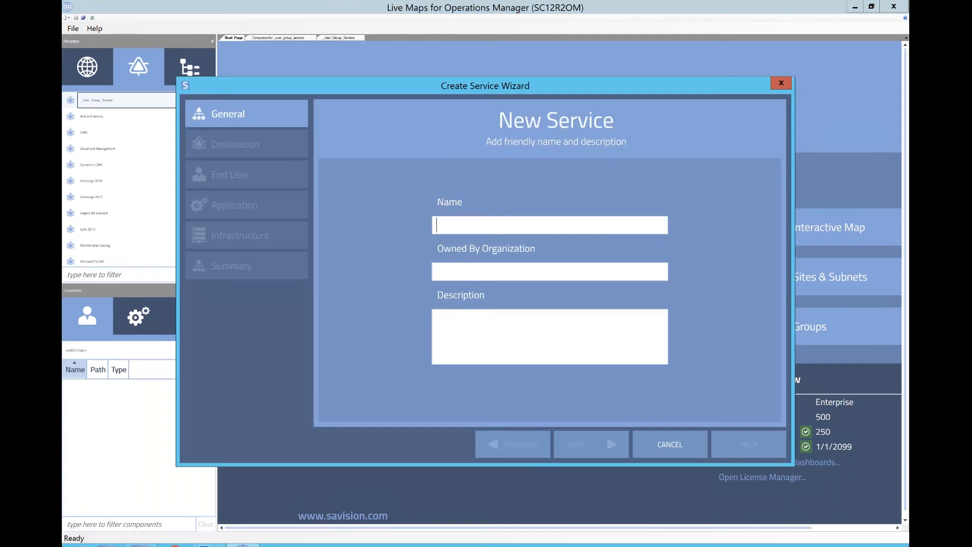
pyautogui.write('_user_group_service')
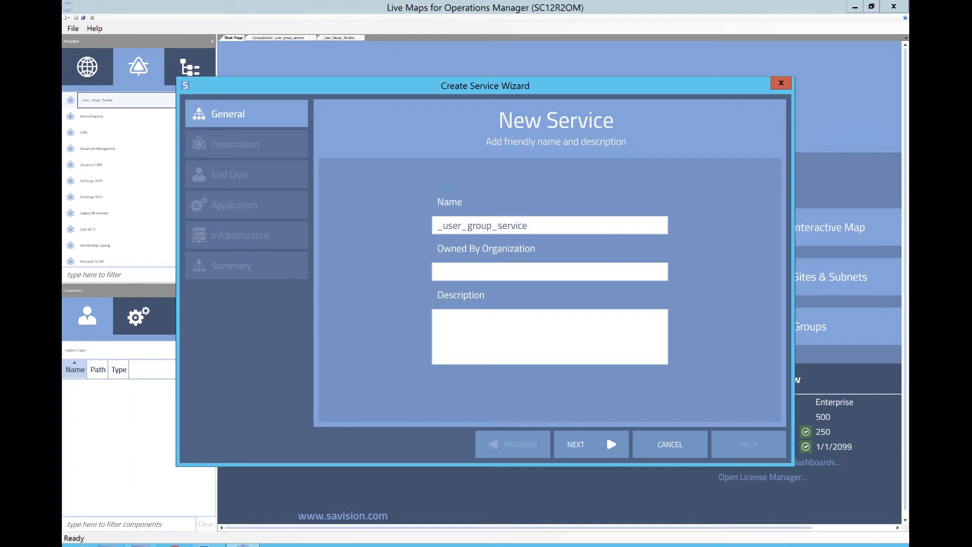
pyautogui.click(576, 445)
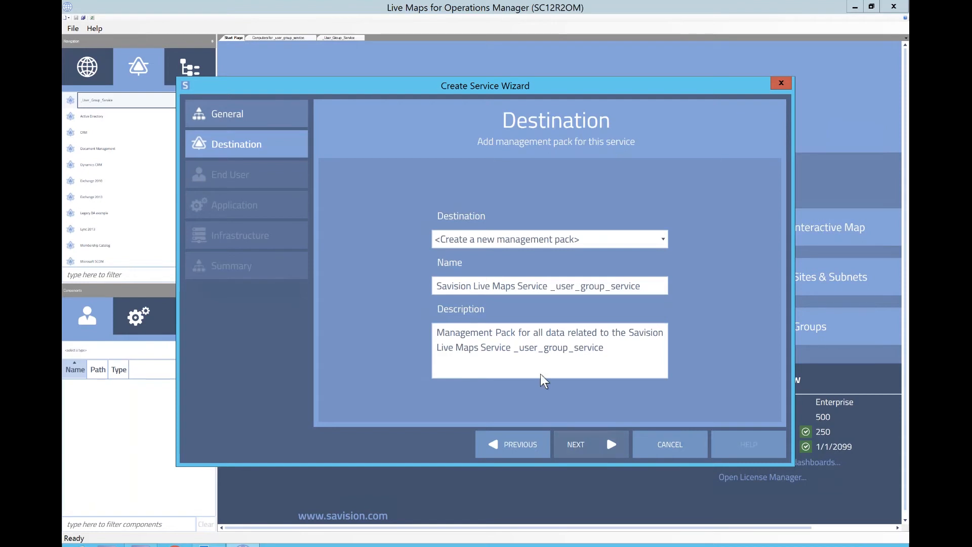
# - Step through the wizard pages, choosing Perspective as the end-user component type, and cancel the wizard
pyautogui.click(467, 204)
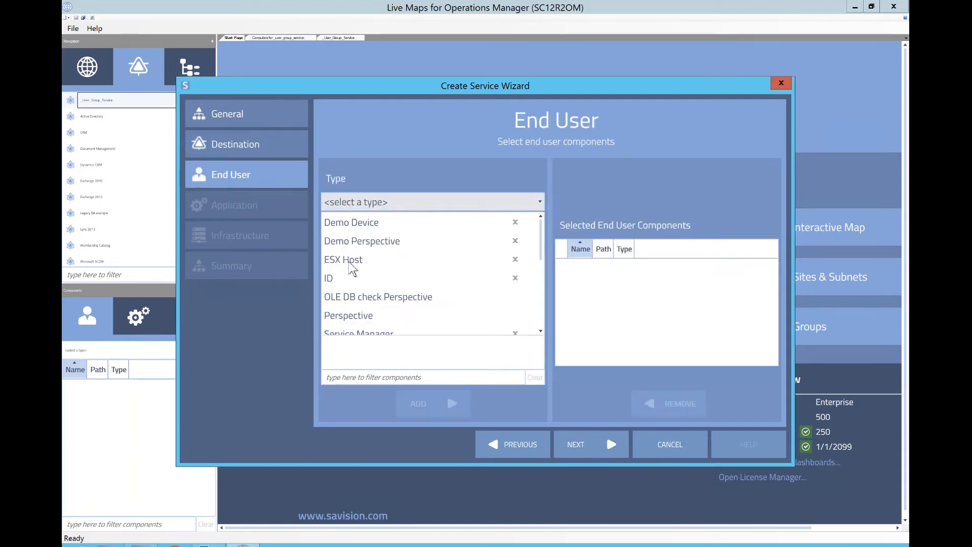
pyautogui.click(345, 317)
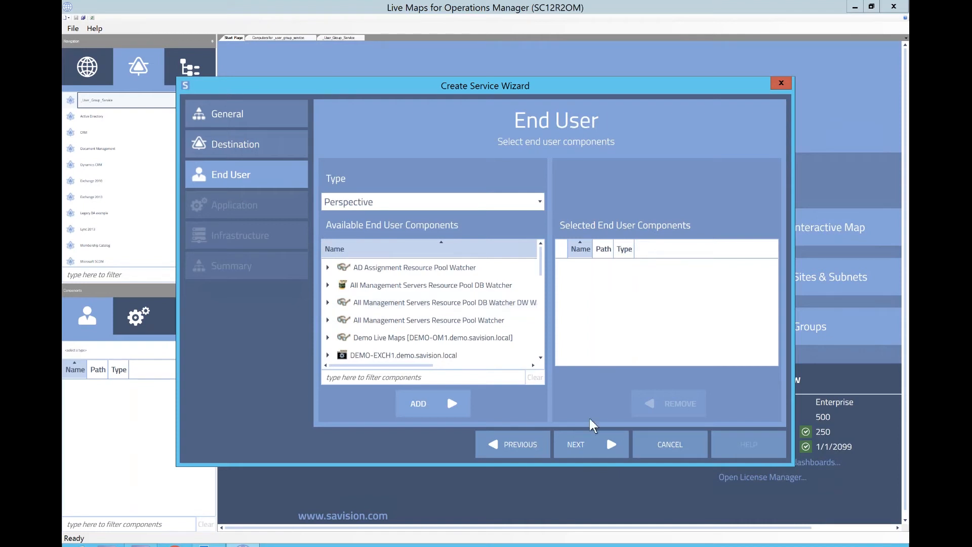
pyautogui.click(593, 445)
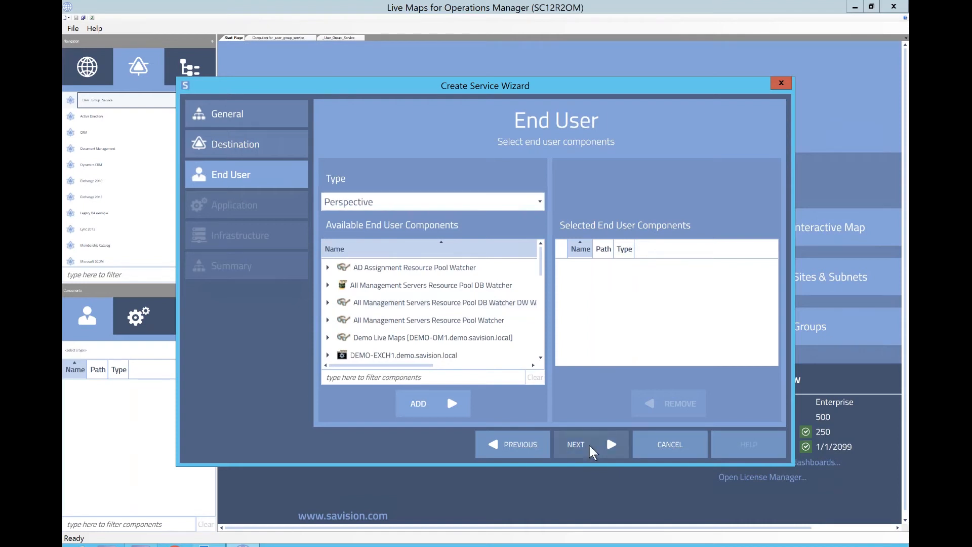
pyautogui.click(592, 446)
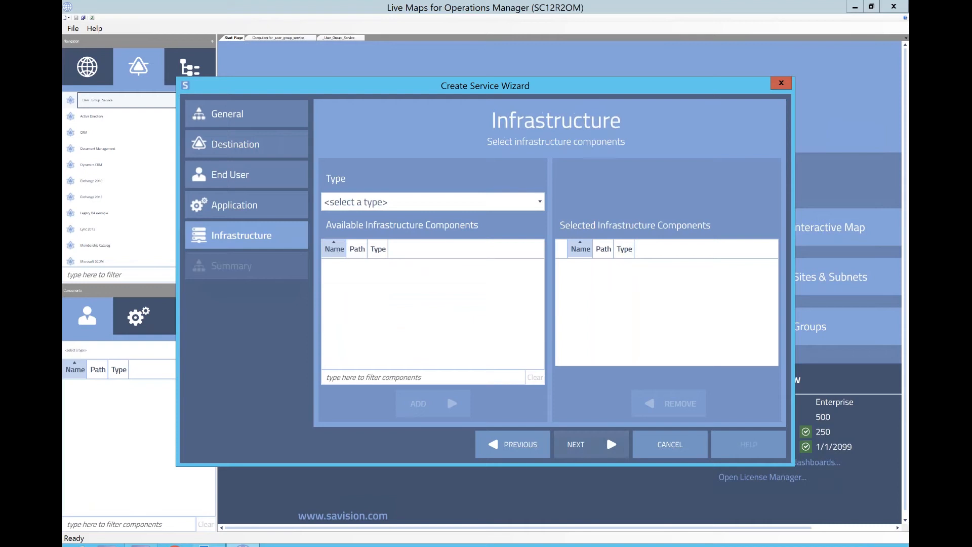
pyautogui.click(591, 446)
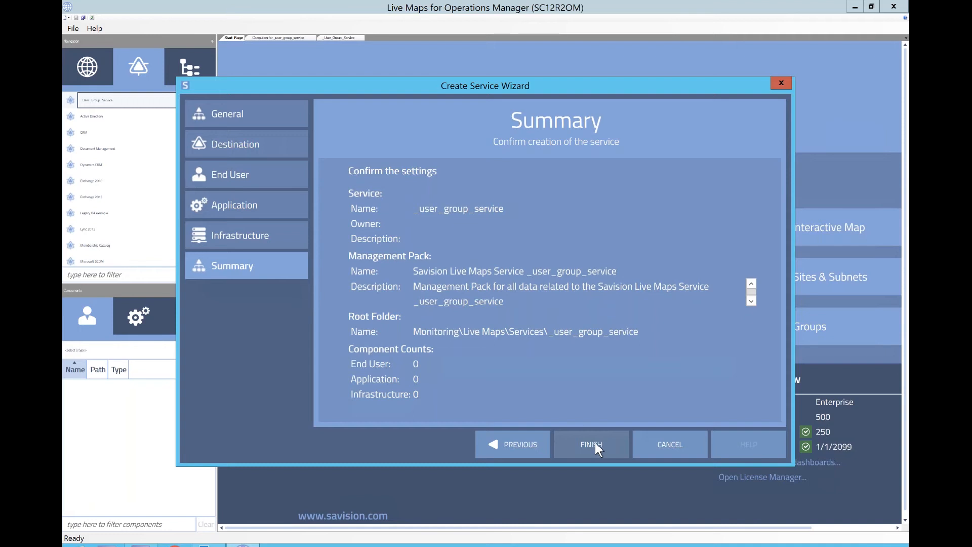
pyautogui.click(670, 442)
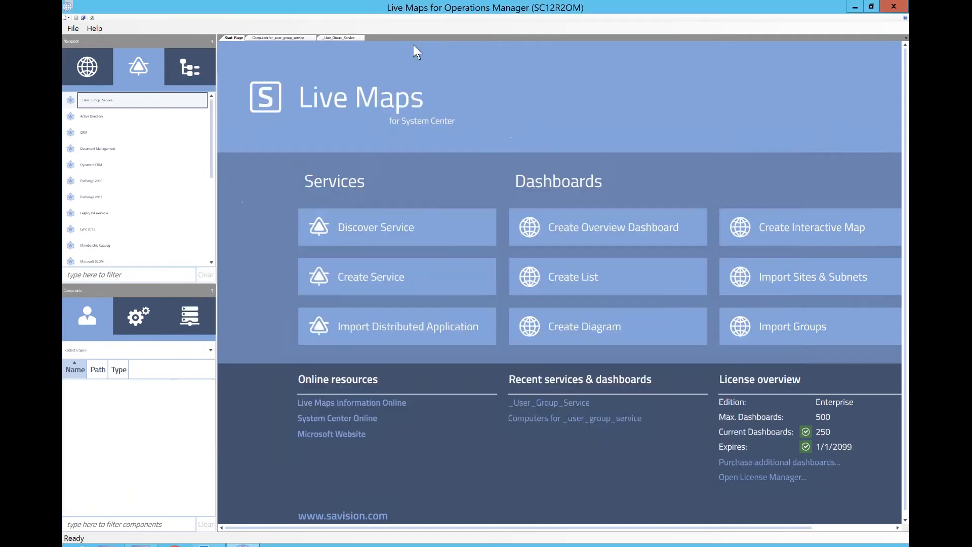
# - Review the existing Computers for _user_group_service list and the _User_Group_Service service's Infrastructure page
pyautogui.click(298, 40)
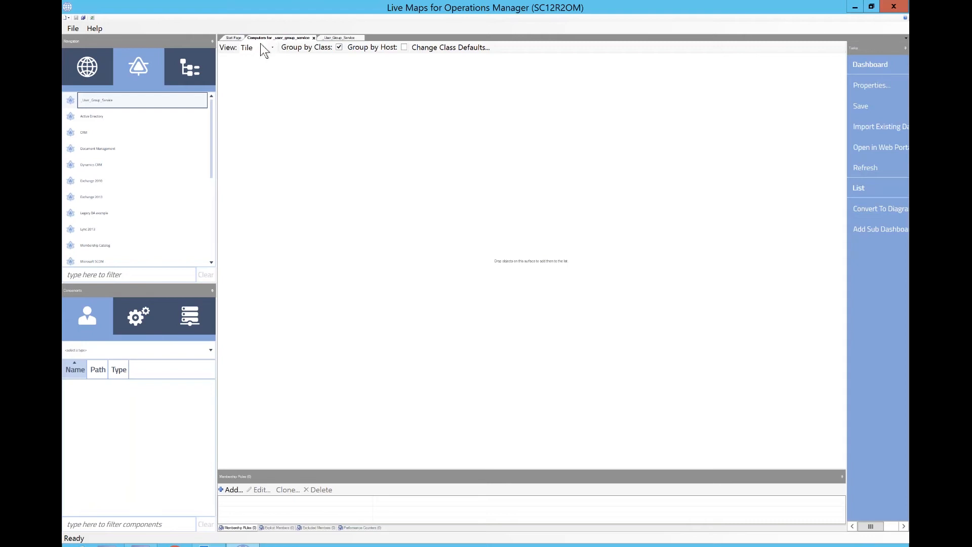
pyautogui.click(337, 38)
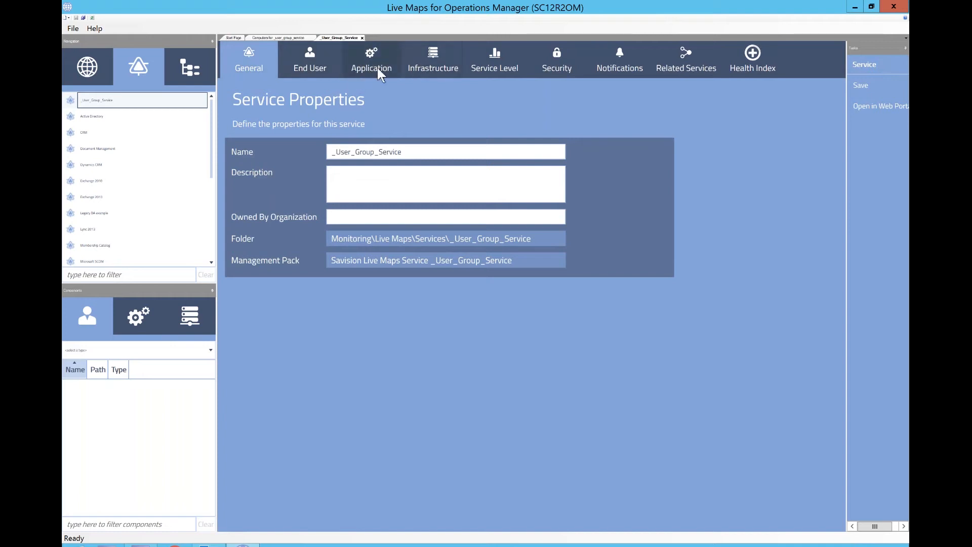
pyautogui.click(428, 66)
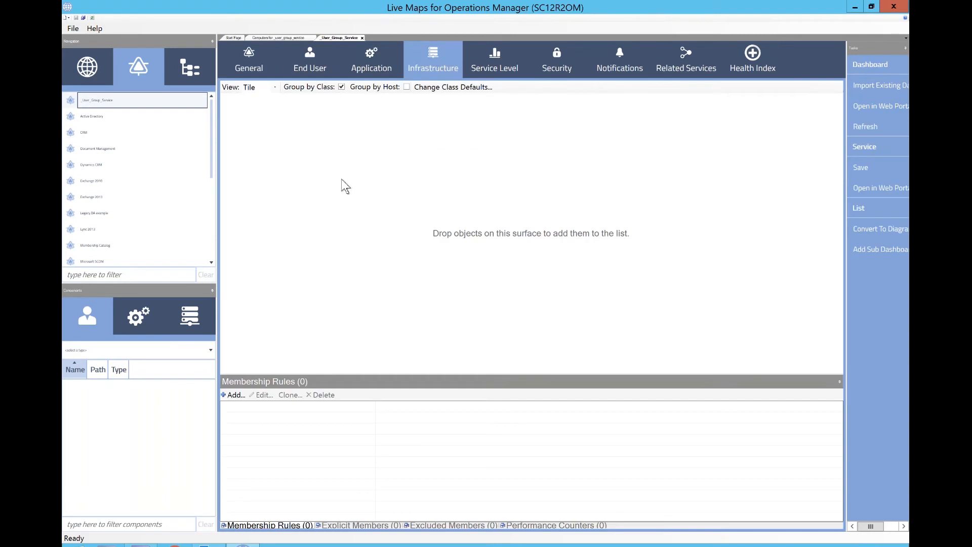
pyautogui.click(232, 38)
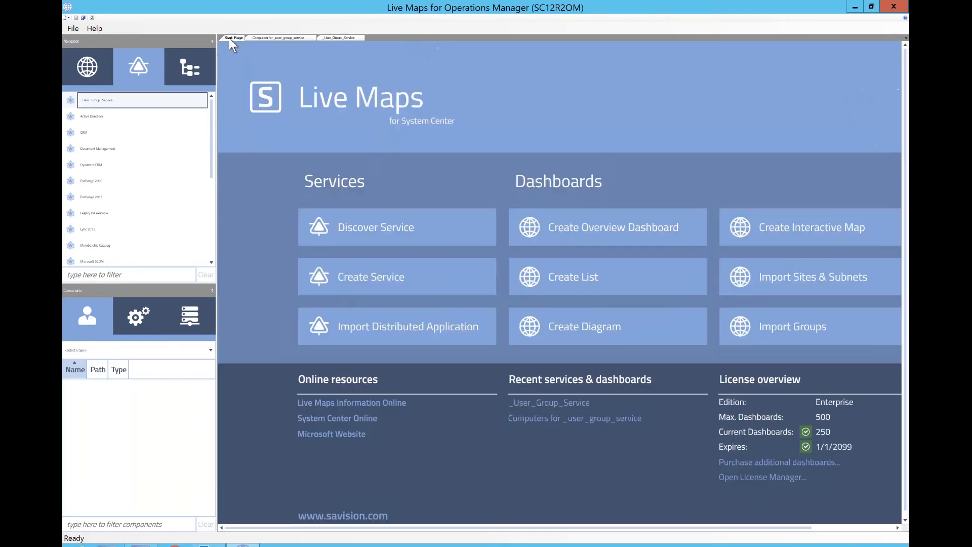
pyautogui.click(559, 284)
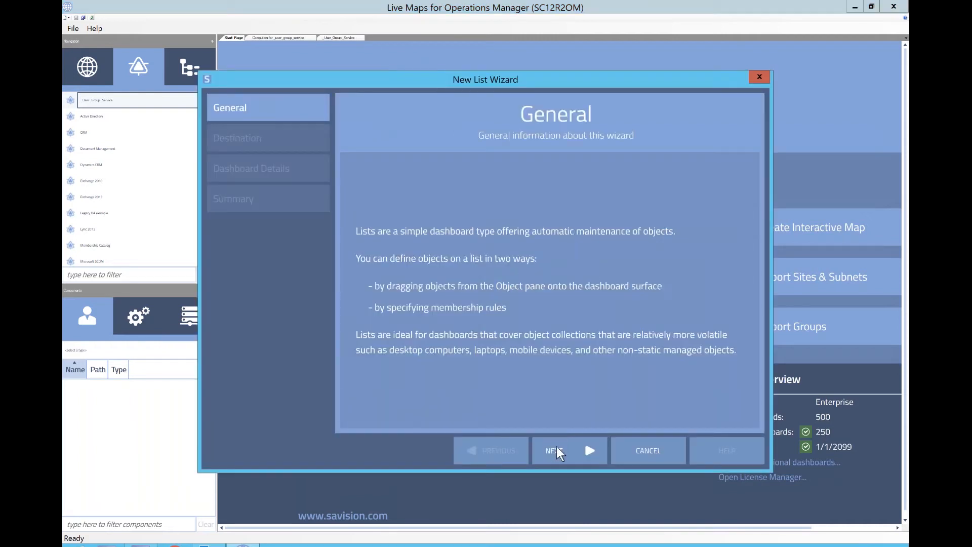
pyautogui.click(759, 77)
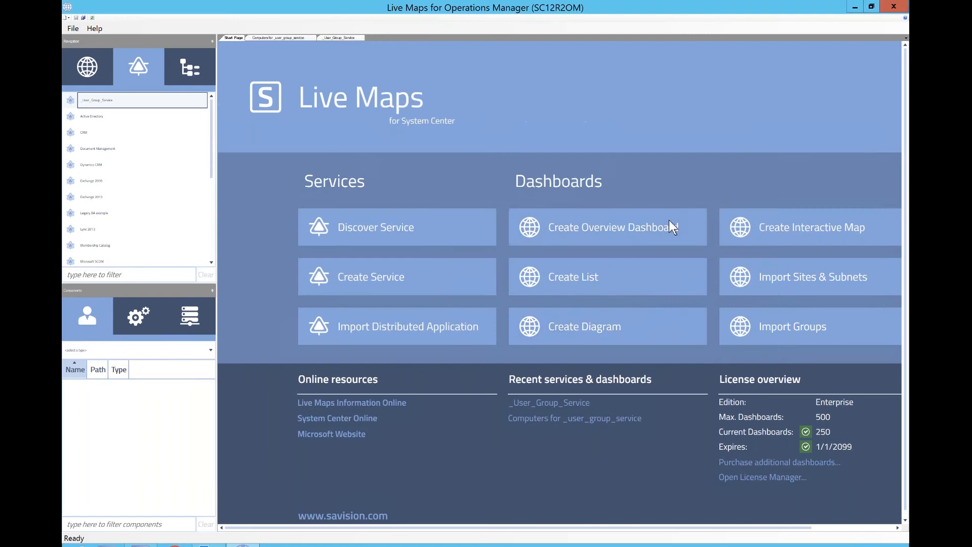
pyautogui.click(640, 341)
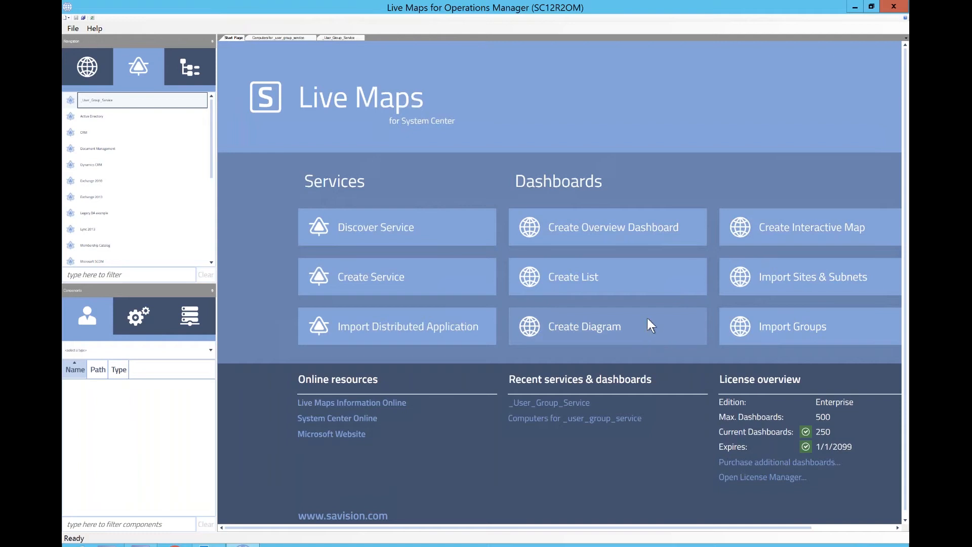
# - Start a new list and choose the Live Maps\Services\_User_Group_Service monitoring folder as its destination
pyautogui.click(604, 282)
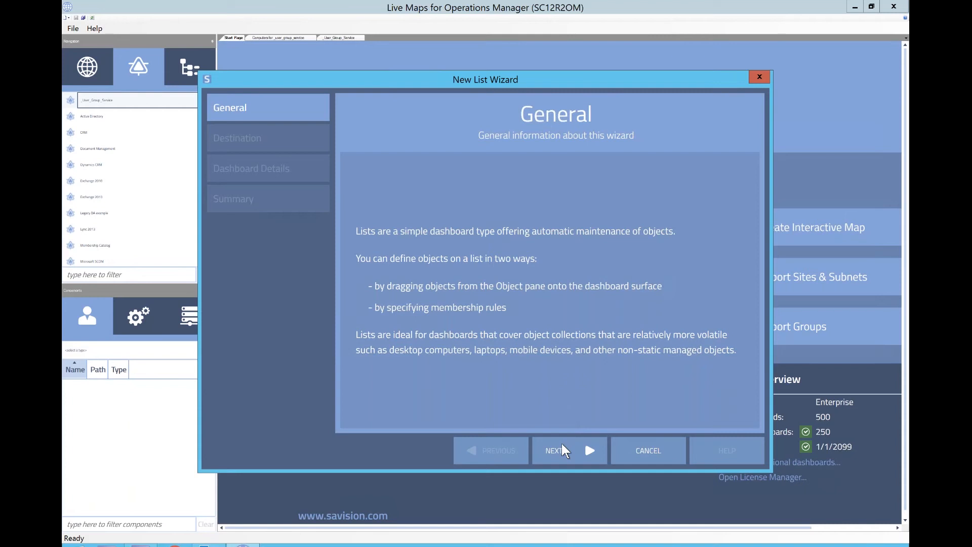
pyautogui.click(561, 441)
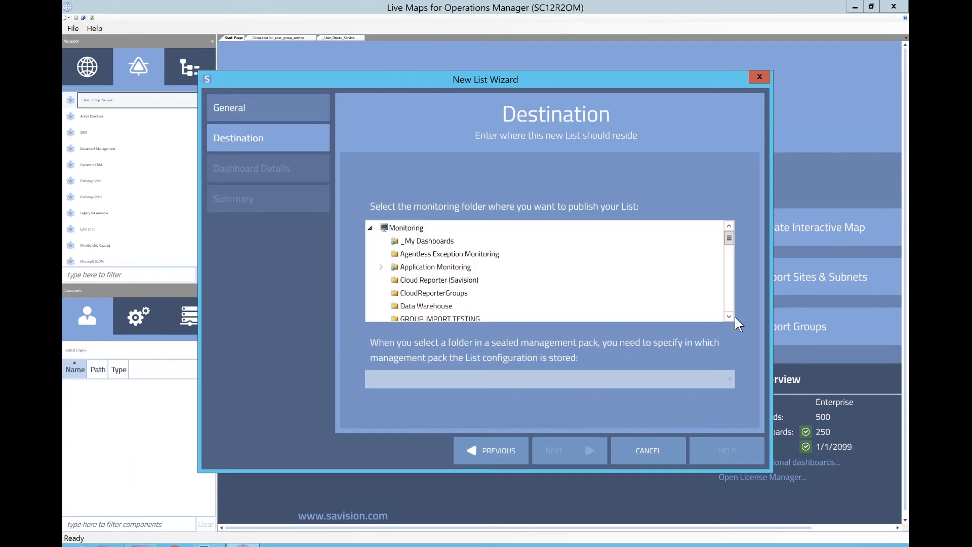
pyautogui.scroll(-2, 733, 317)
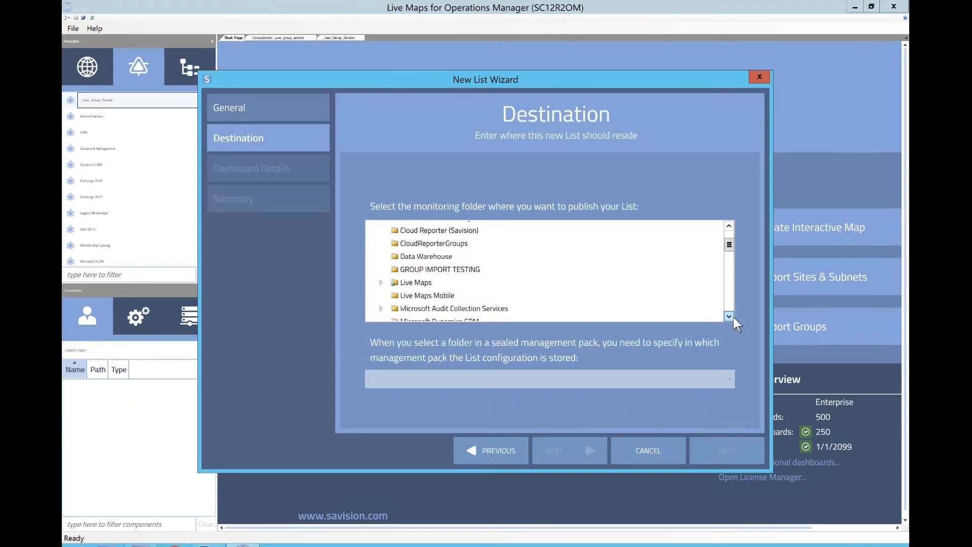
pyautogui.click(731, 317)
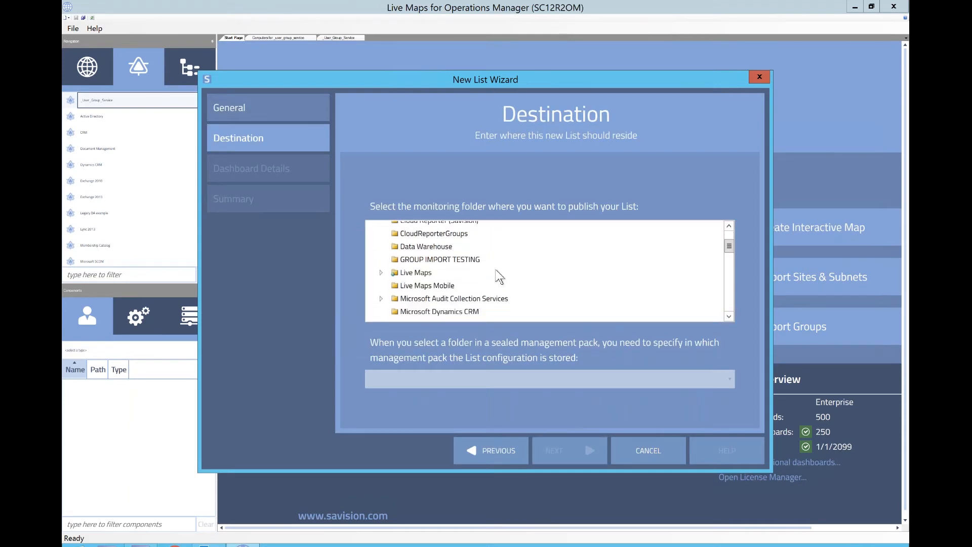
pyautogui.click(382, 273)
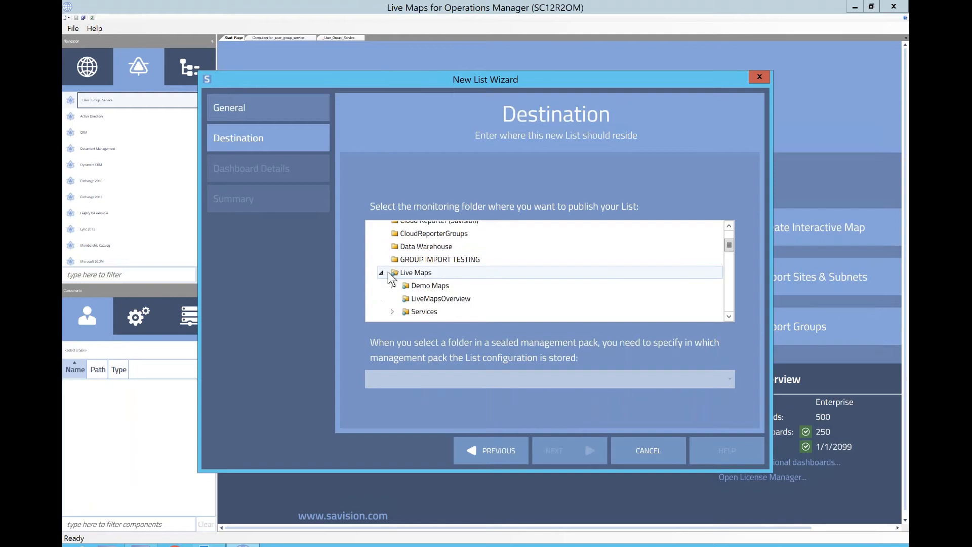
pyautogui.click(733, 316)
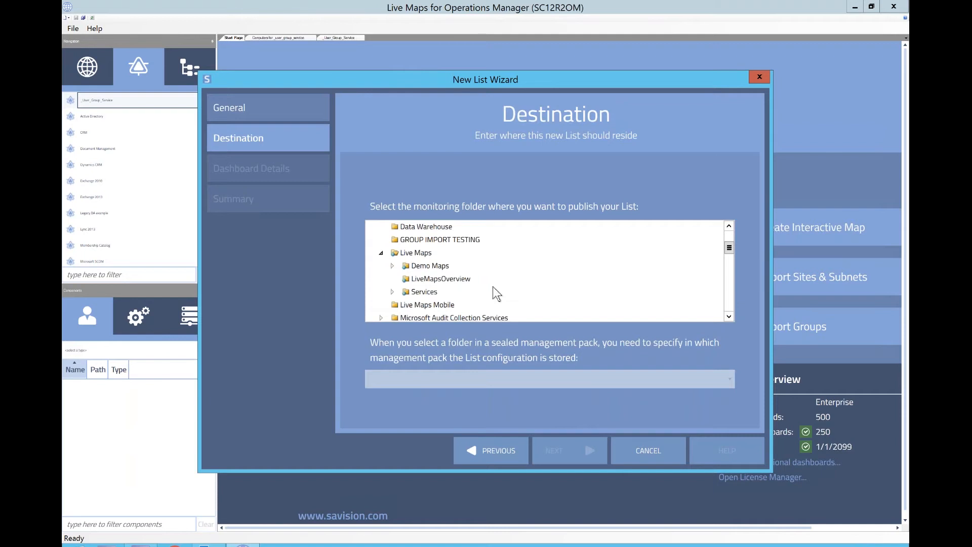
pyautogui.click(393, 292)
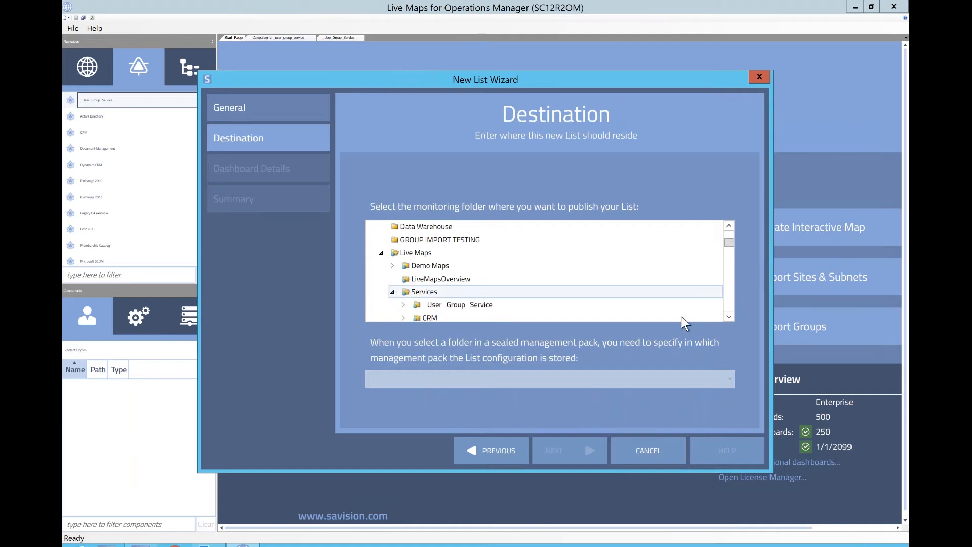
pyautogui.click(729, 318)
pyautogui.click(459, 286)
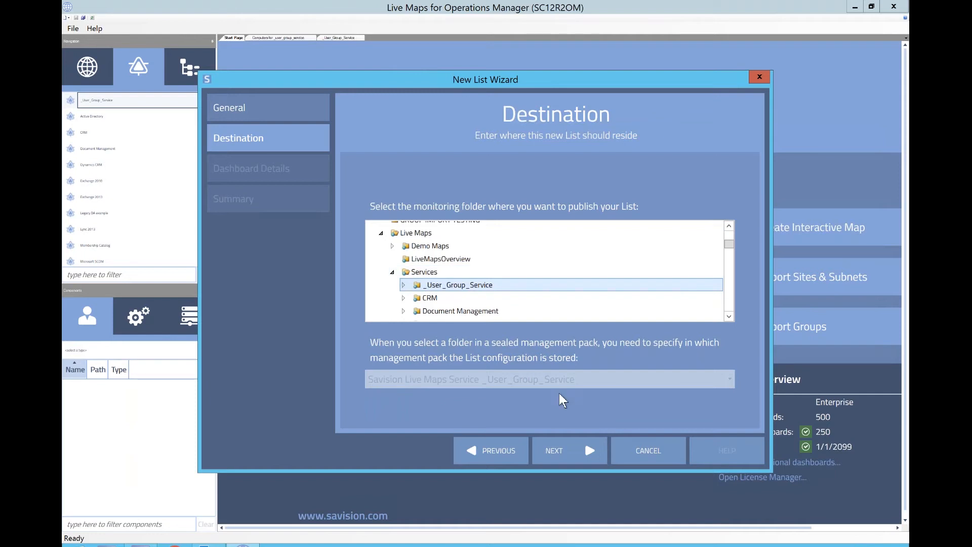
pyautogui.click(574, 436)
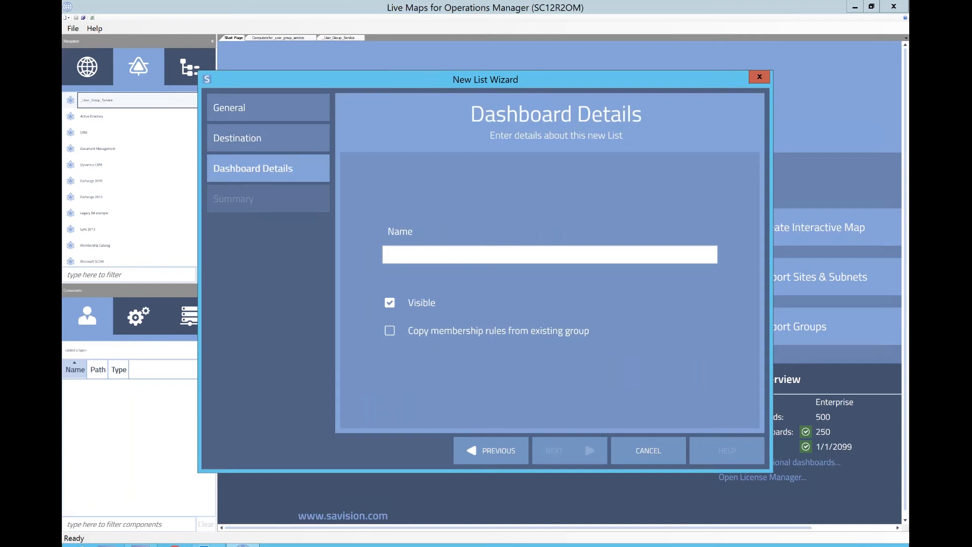
# - Enter the list name Computers for _user_group_service, then cancel the New List wizard
pyautogui.write('Computers for _user_group_serv')
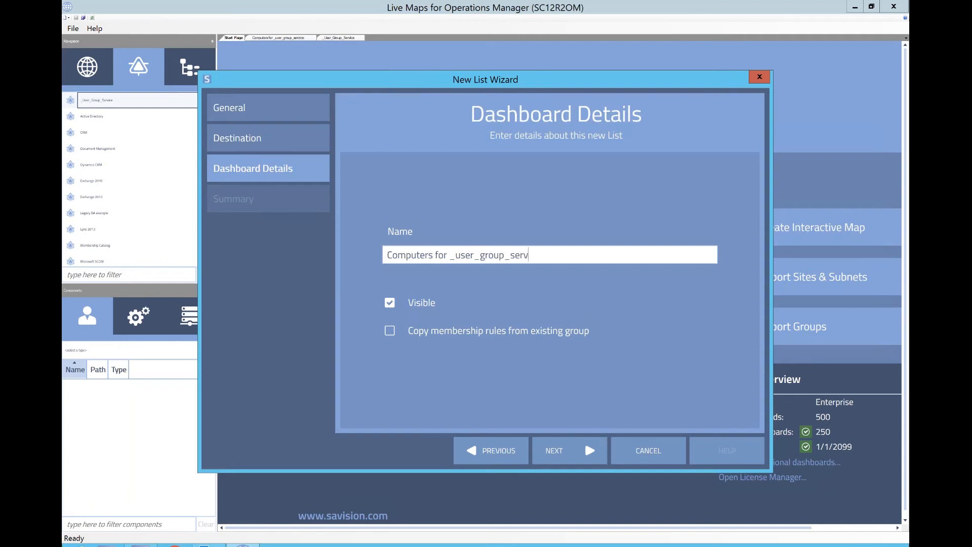
pyautogui.write('ice')
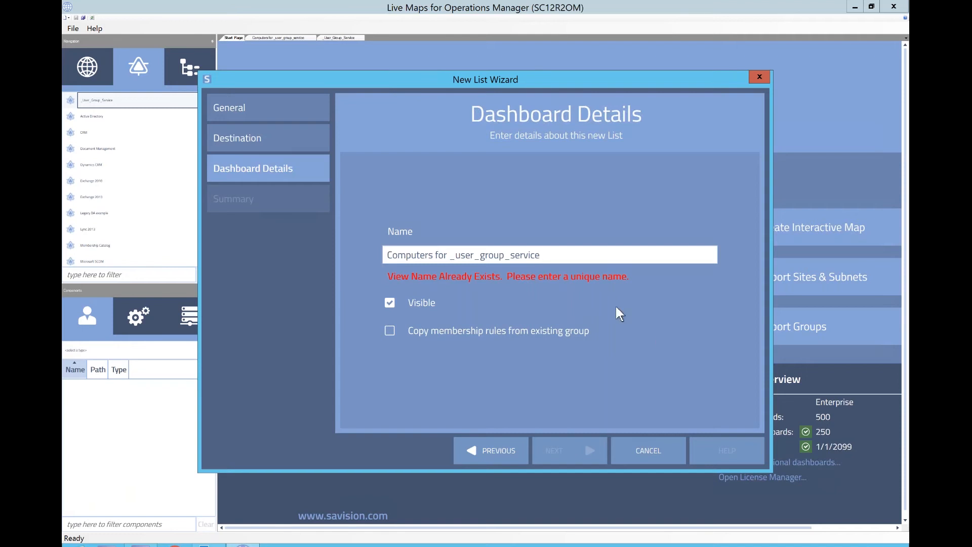
pyautogui.click(648, 450)
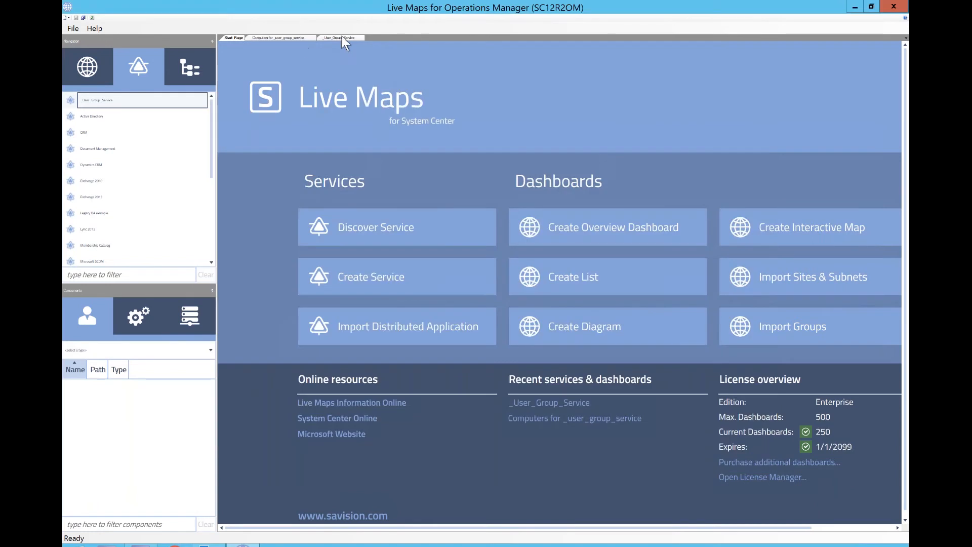
# - Switch between the service and list tabs and browse the monitoring folder tree to the _User_Group_Service service folder
pyautogui.click(342, 38)
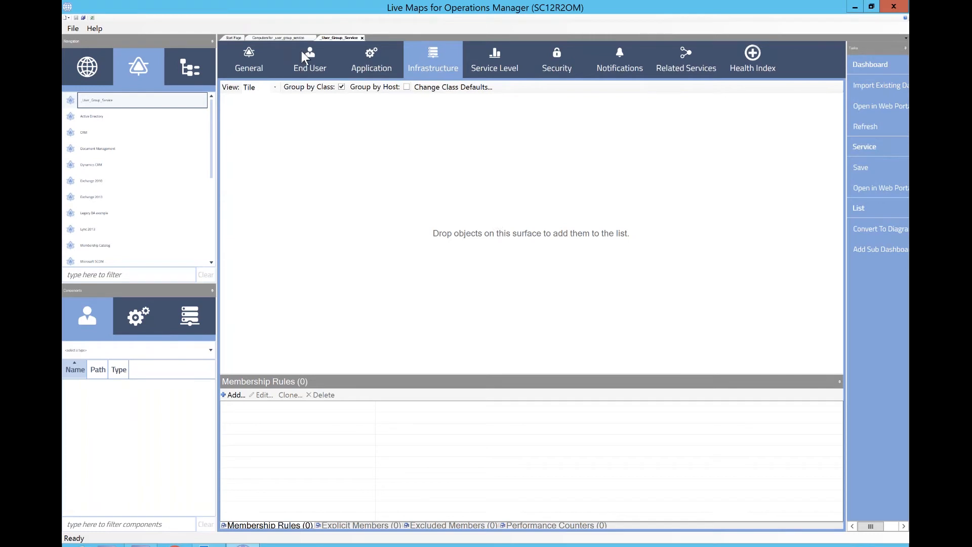
pyautogui.click(280, 38)
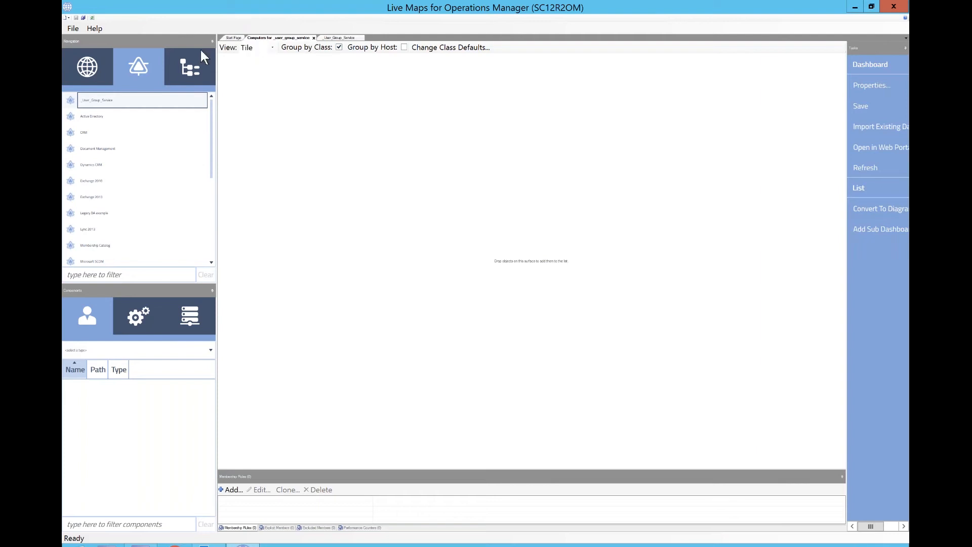
pyautogui.click(191, 70)
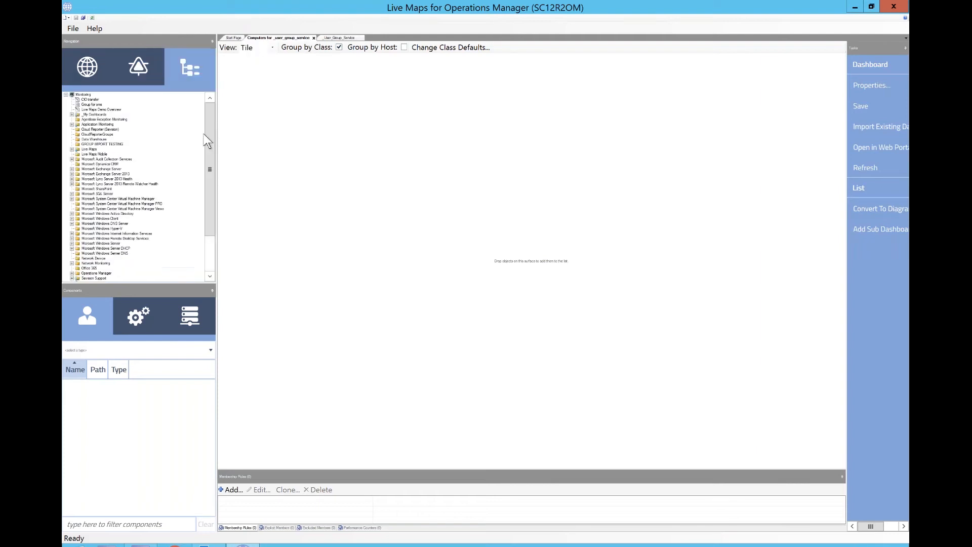
pyautogui.scroll(-3, 135, 199)
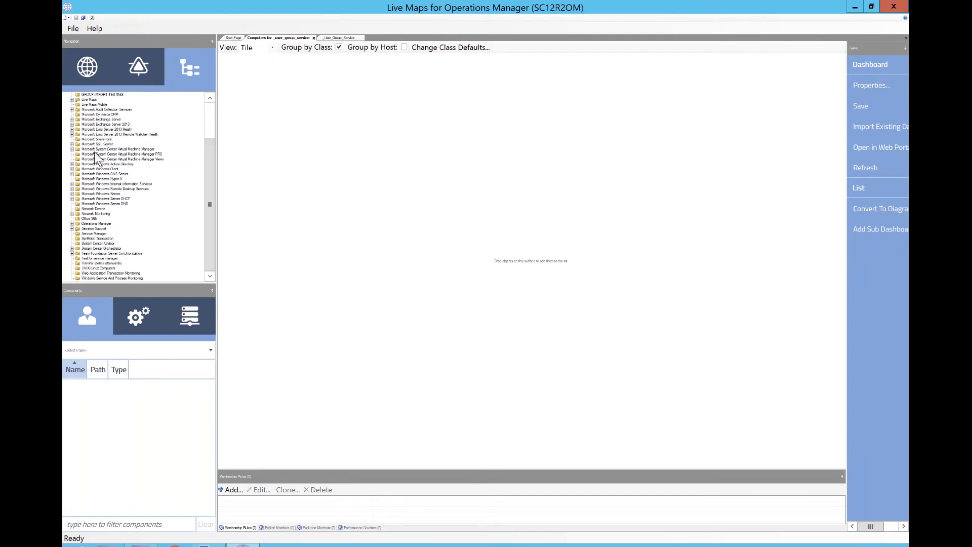
pyautogui.doubleClick(89, 99)
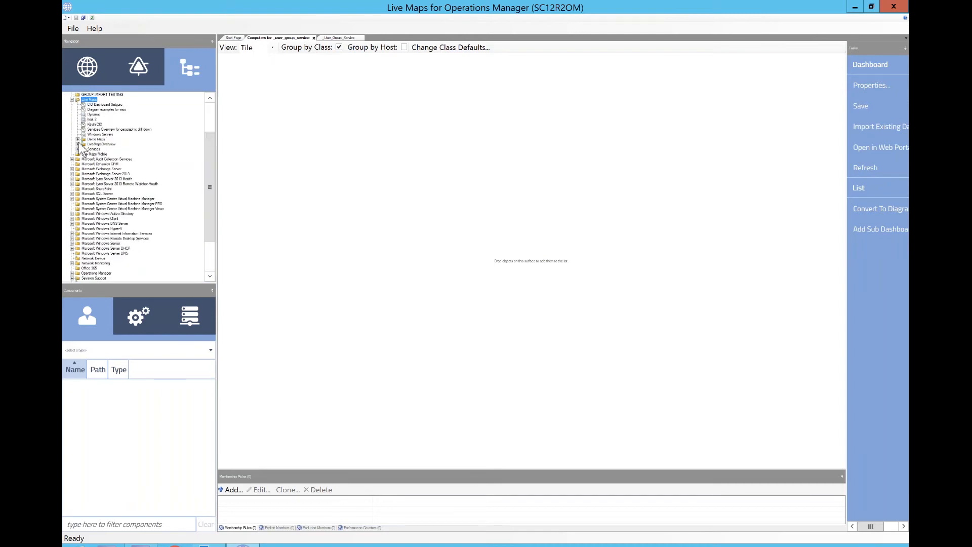
pyautogui.doubleClick(82, 149)
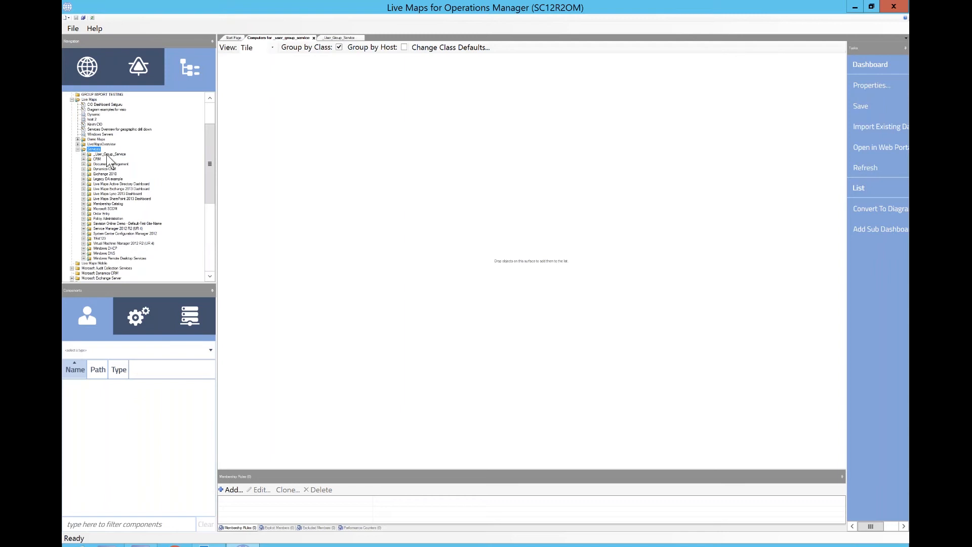
pyautogui.rightClick(107, 155)
pyautogui.moveTo(122, 163)
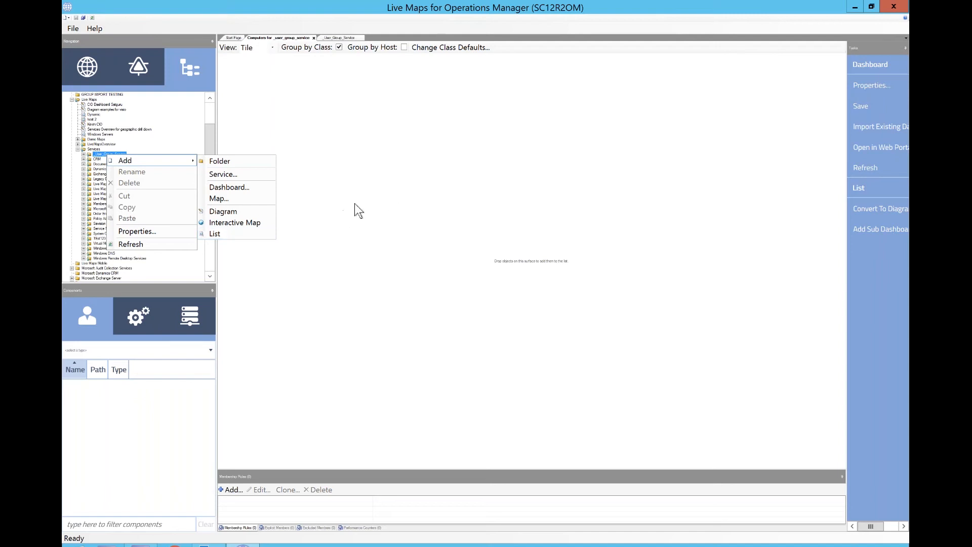
pyautogui.click(372, 177)
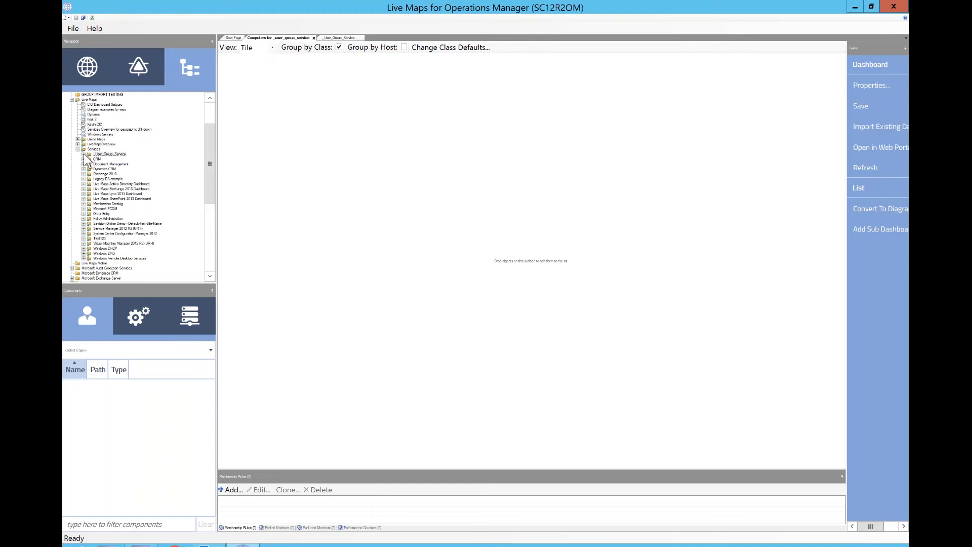
# - Expand the _User_Group_Service folder and its Dashboards folder to review the existing dashboards
pyautogui.doubleClick(108, 155)
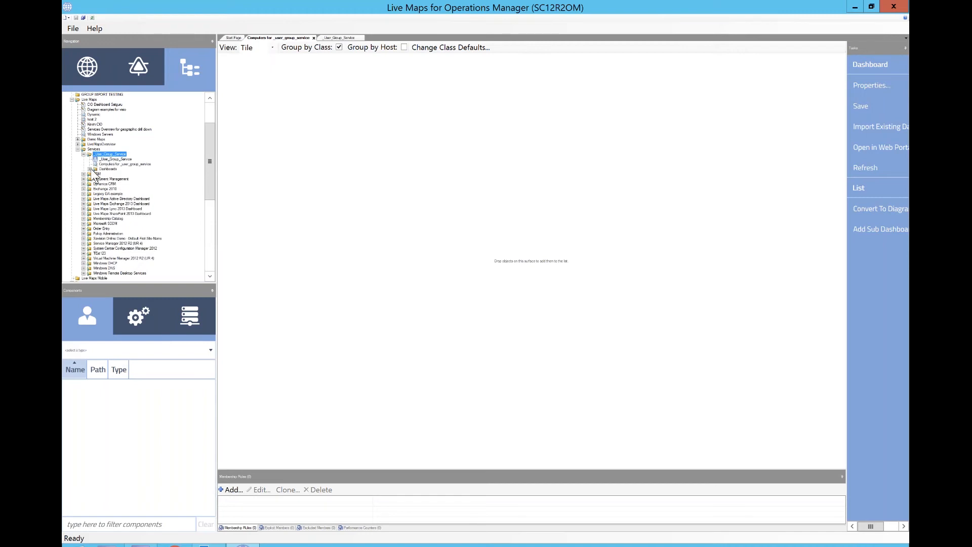
pyautogui.doubleClick(107, 169)
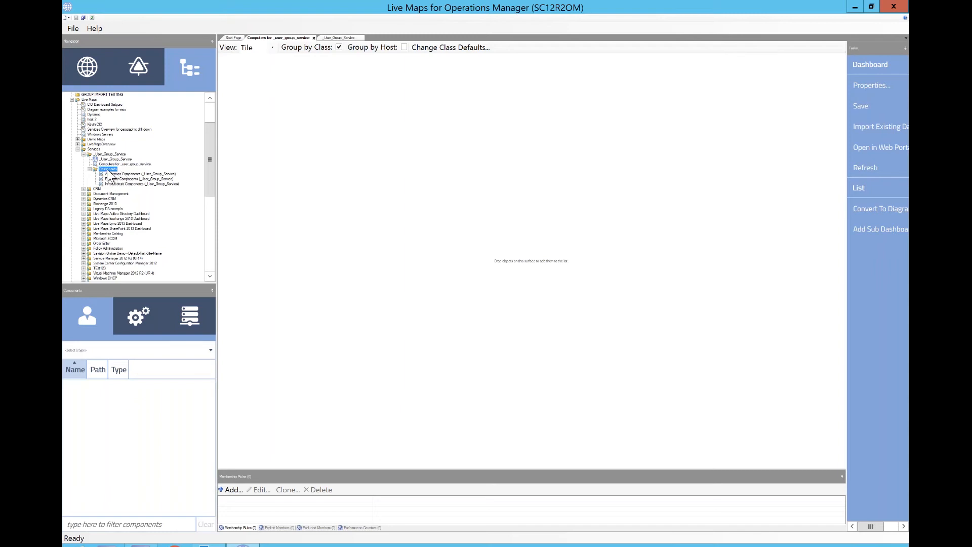
pyautogui.rightClick(106, 170)
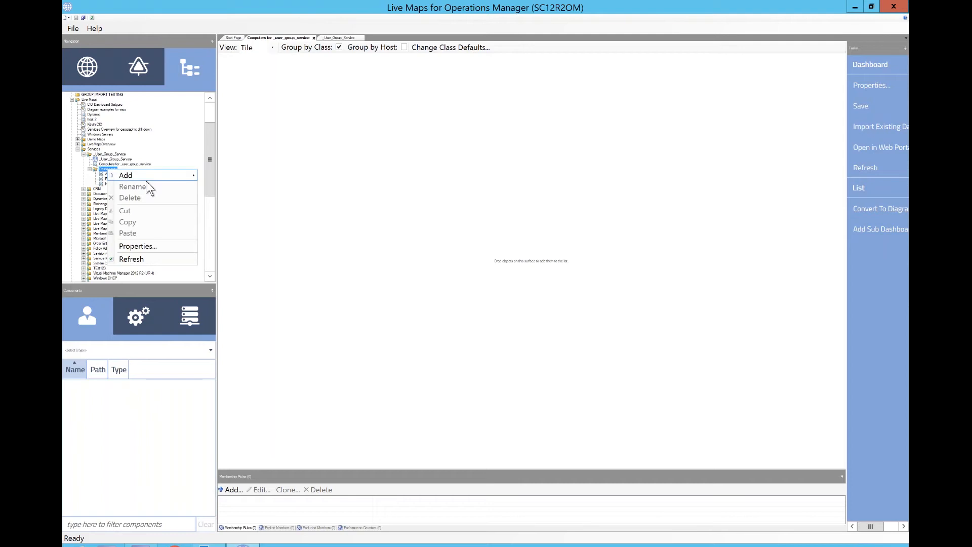
pyautogui.moveTo(148, 173)
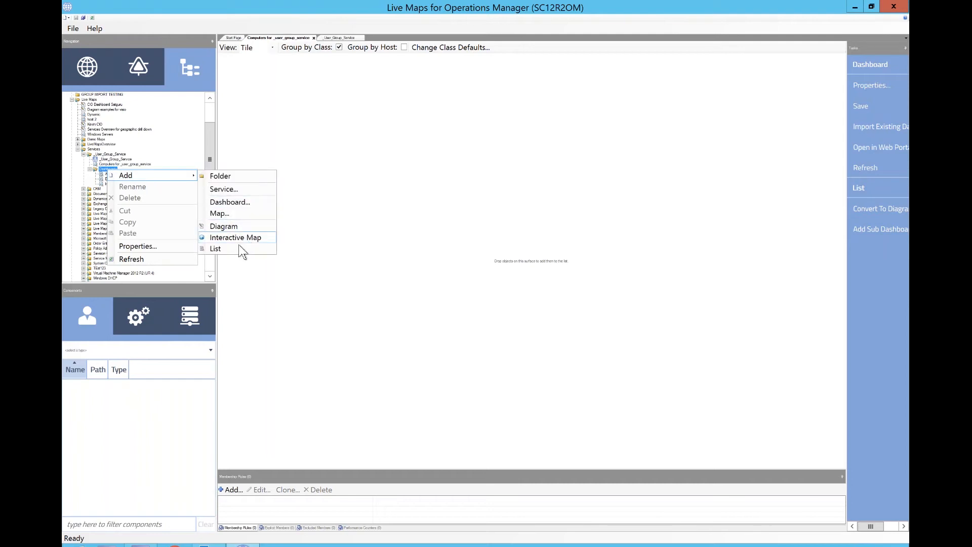
pyautogui.click(319, 222)
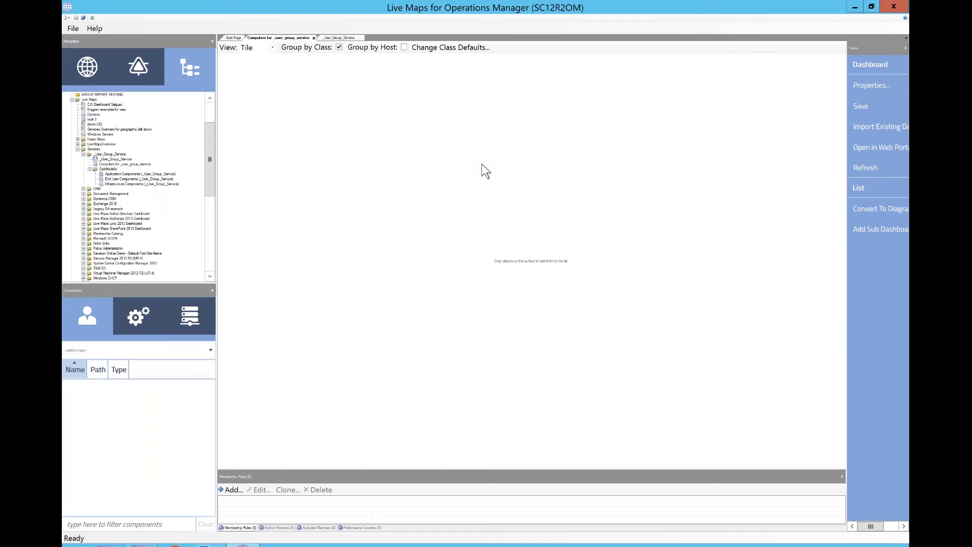
pyautogui.click(110, 174)
pyautogui.click(123, 164)
pyautogui.click(128, 175)
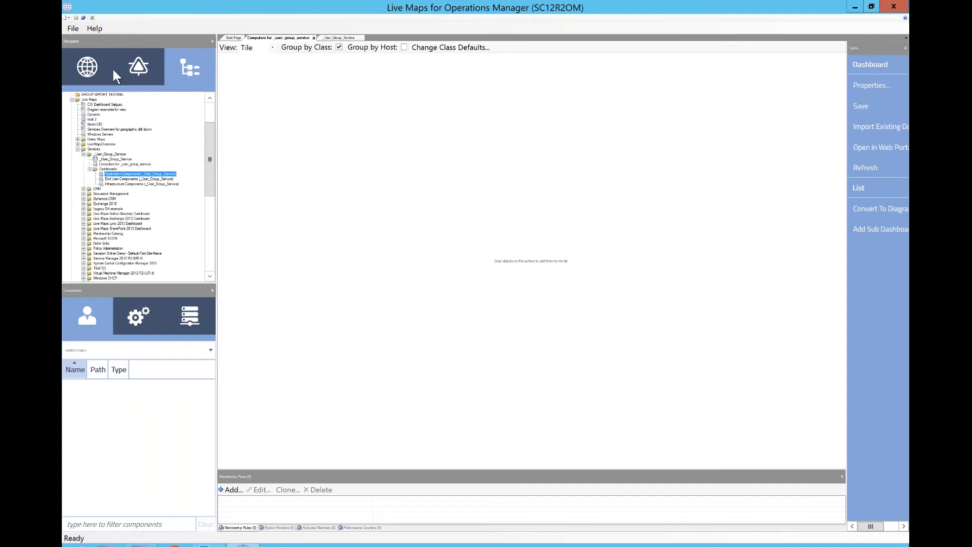
# - Filter the dashboards list by the text (_user to find the _User_Group_Service dashboards
pyautogui.click(87, 76)
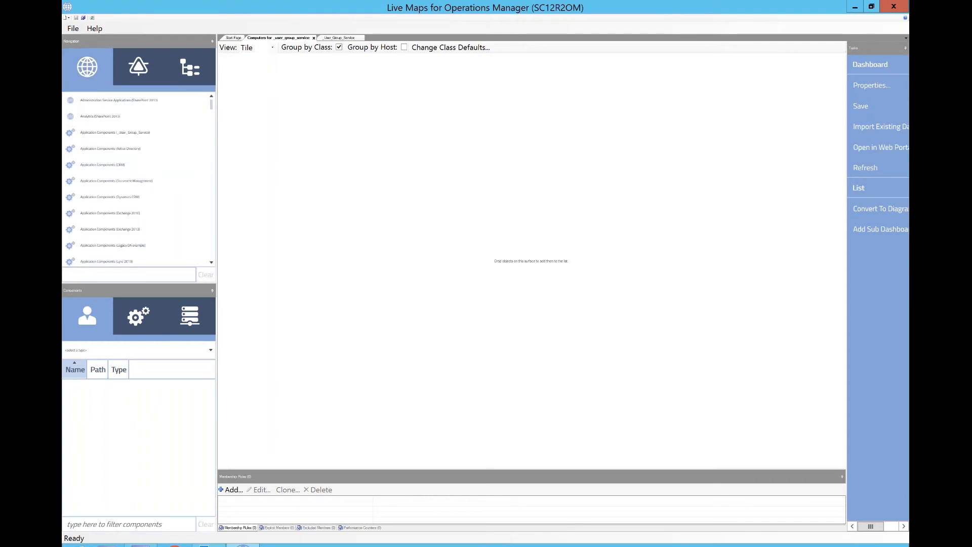
pyautogui.write('computer')
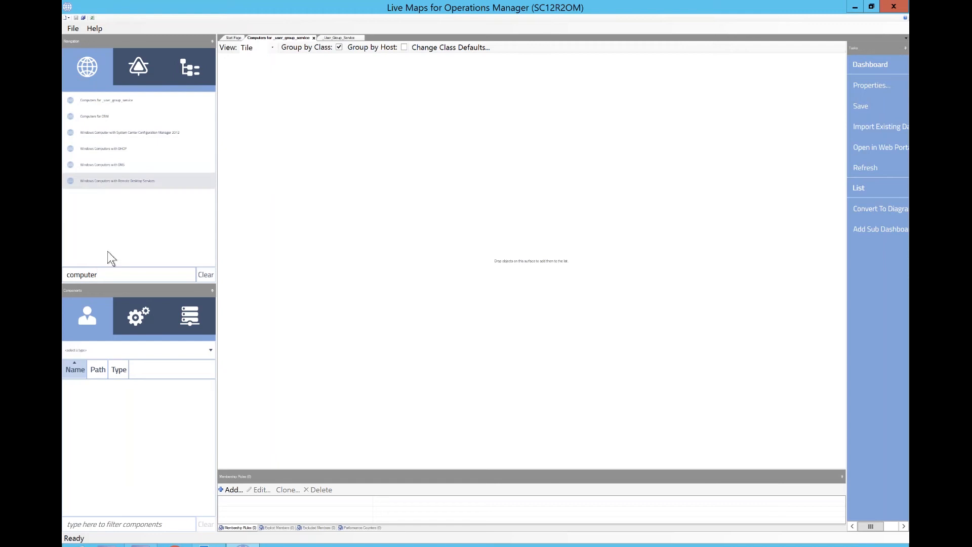
pyautogui.write('s for')
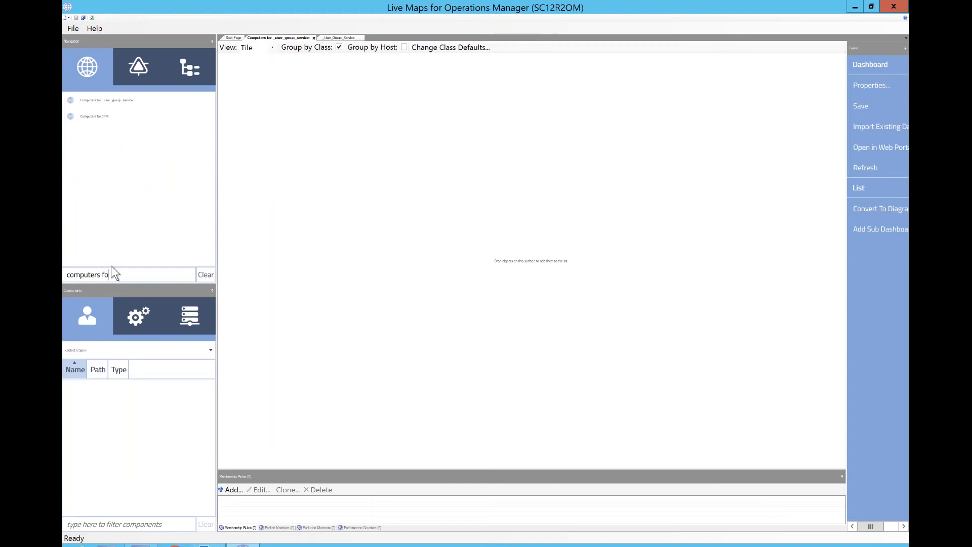
pyautogui.press('BackSpace')
pyautogui.press('BackSpace')
pyautogui.press('BackSpace')
pyautogui.press('BackSpace')
pyautogui.press('BackSpace')
pyautogui.press('BackSpace')
pyautogui.press('BackSpace')
pyautogui.press('BackSpace')
pyautogui.press('BackSpace')
pyautogui.press('BackSpace')
pyautogui.press('BackSpace')
pyautogui.press('BackSpace')
pyautogui.press('BackSpace')
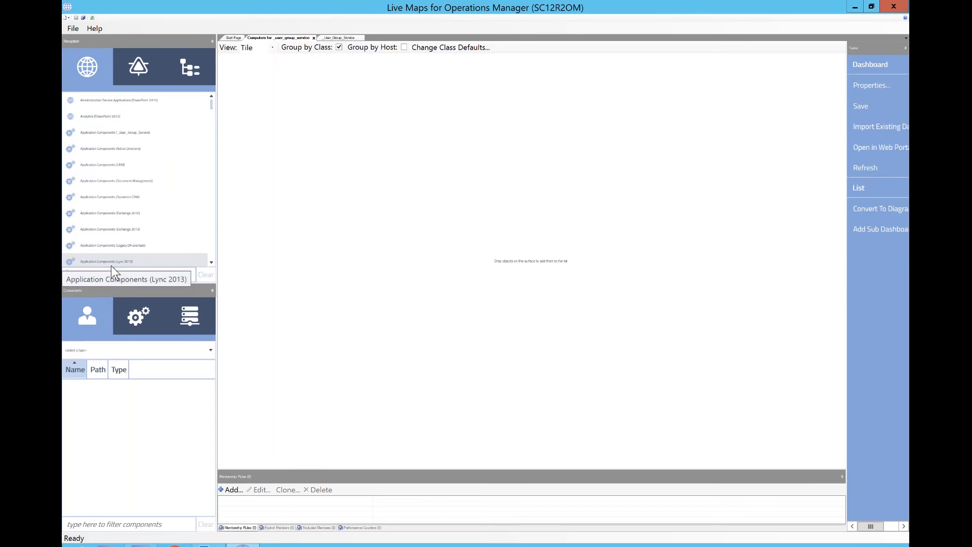
pyautogui.write('(_i')
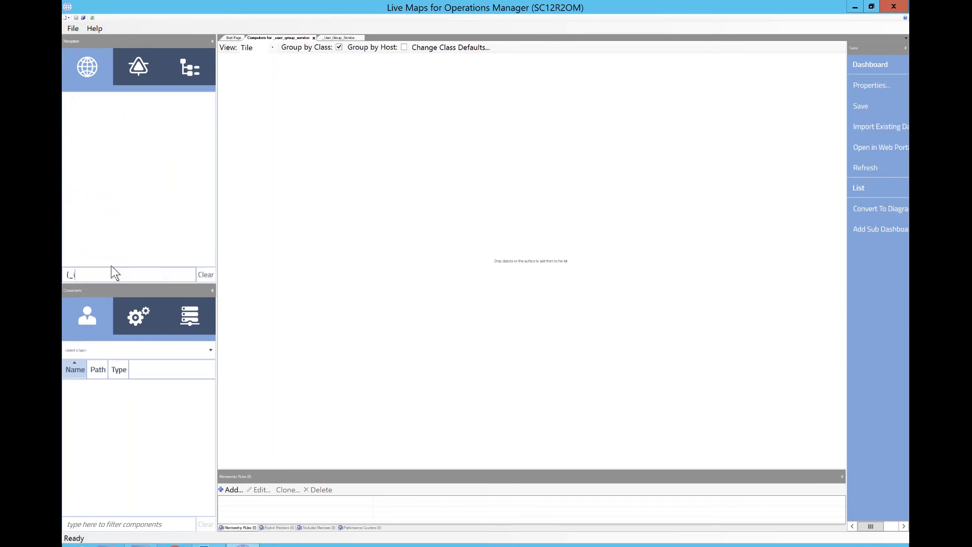
pyautogui.press('BackSpace')
pyautogui.write('user')
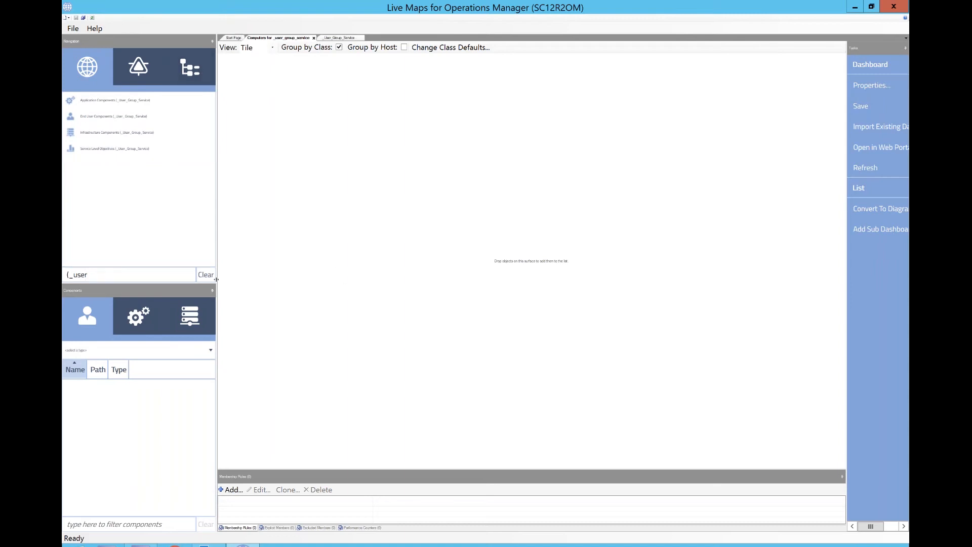
# - Among the Windows Server infrastructure components, add DEMO-HOST1.demo.savision.local to the list surface
pyautogui.click(199, 318)
pyautogui.click(178, 350)
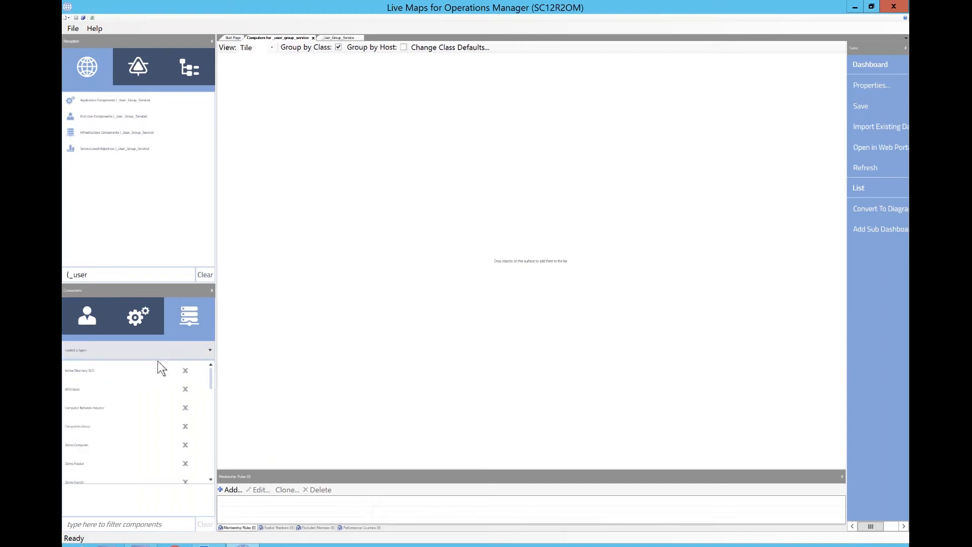
pyautogui.scroll(-10, 130, 444)
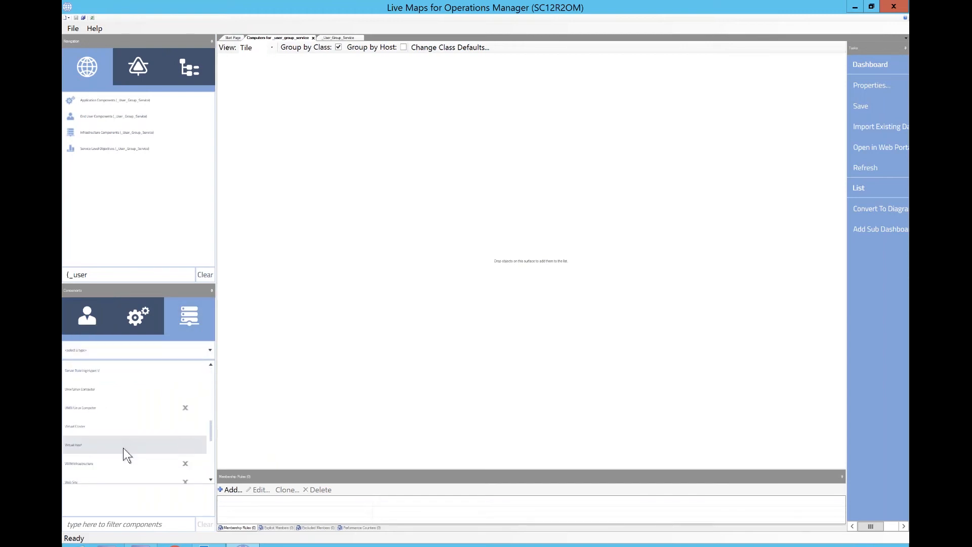
pyautogui.scroll(-3, 132, 468)
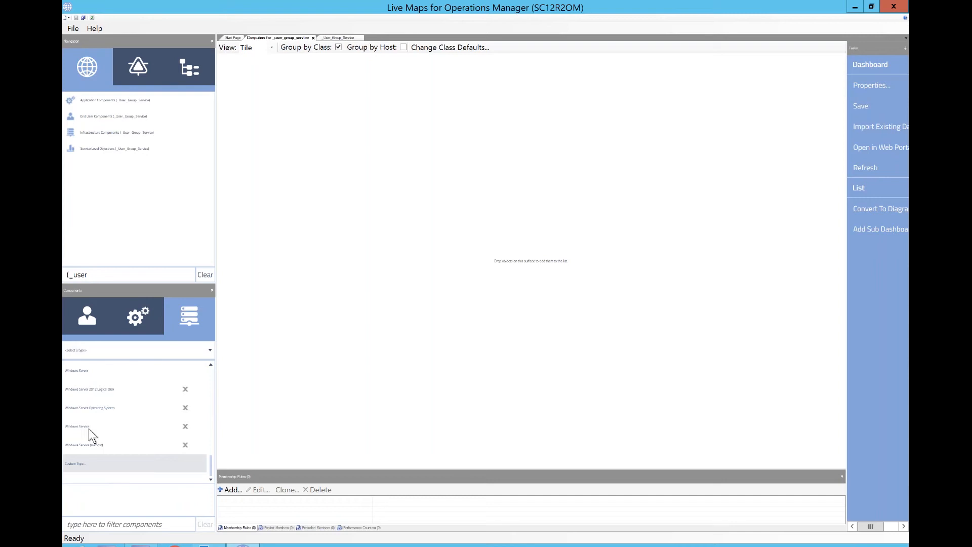
pyautogui.click(96, 387)
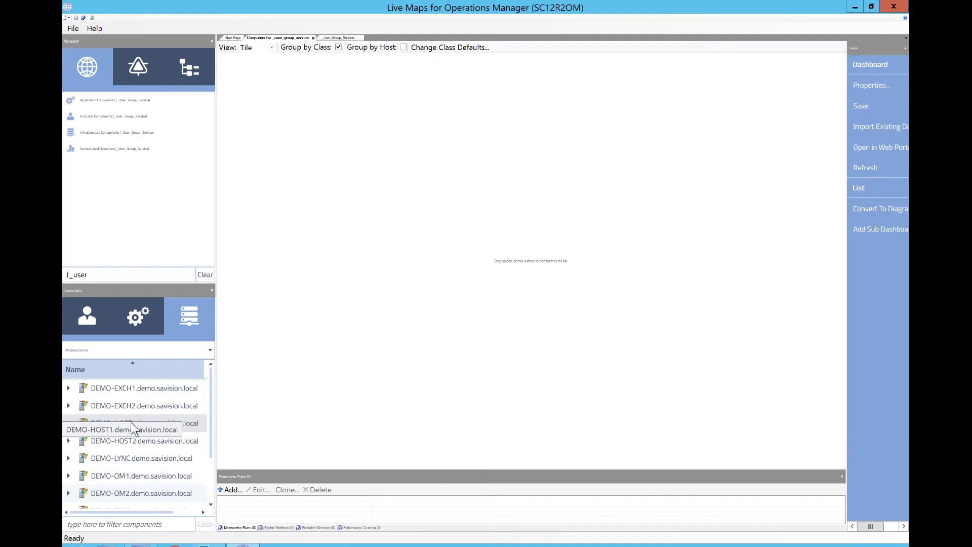
pyautogui.moveTo(131, 422); pyautogui.dragTo(388, 282)
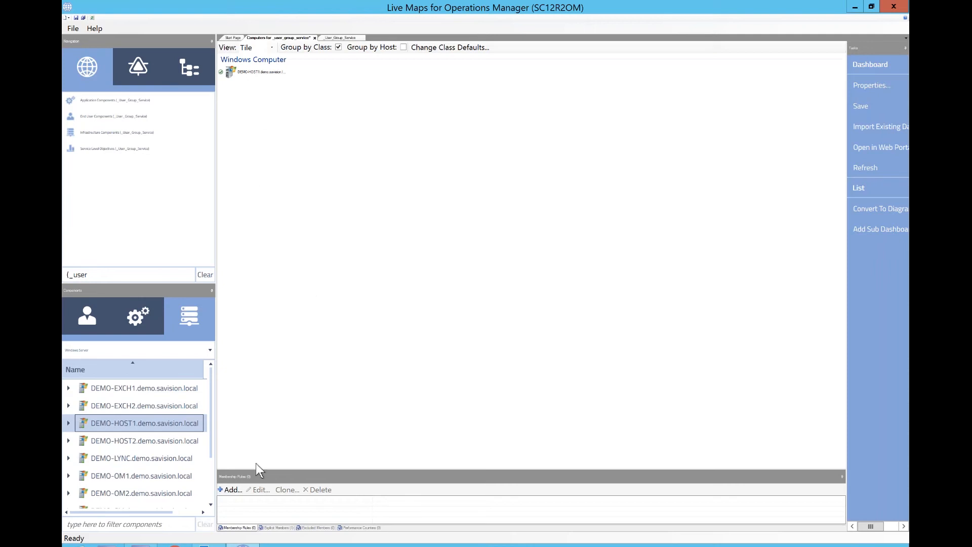
# - Add a membership rule including Windows Server objects whose Display Name matches wildcard *, preview the matches, and confirm
pyautogui.click(232, 490)
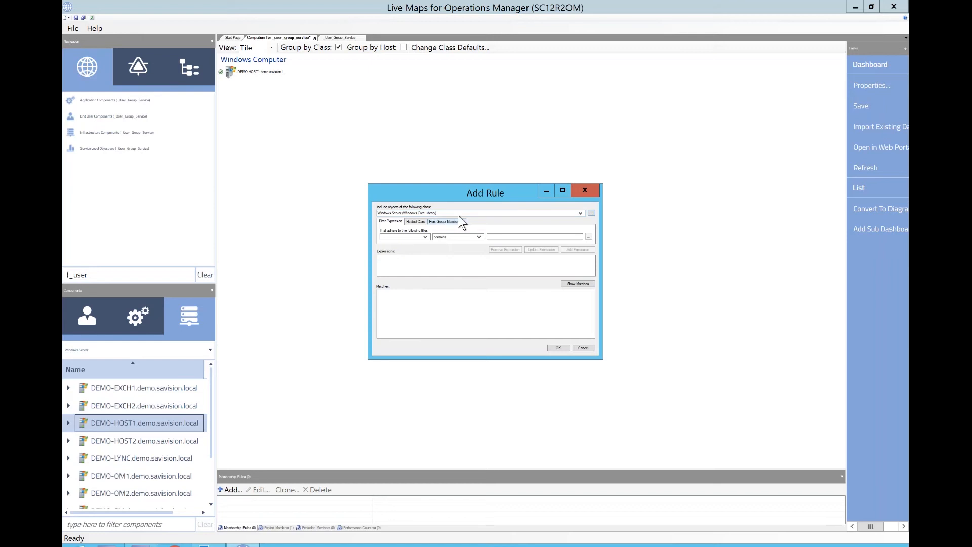
pyautogui.click(397, 237)
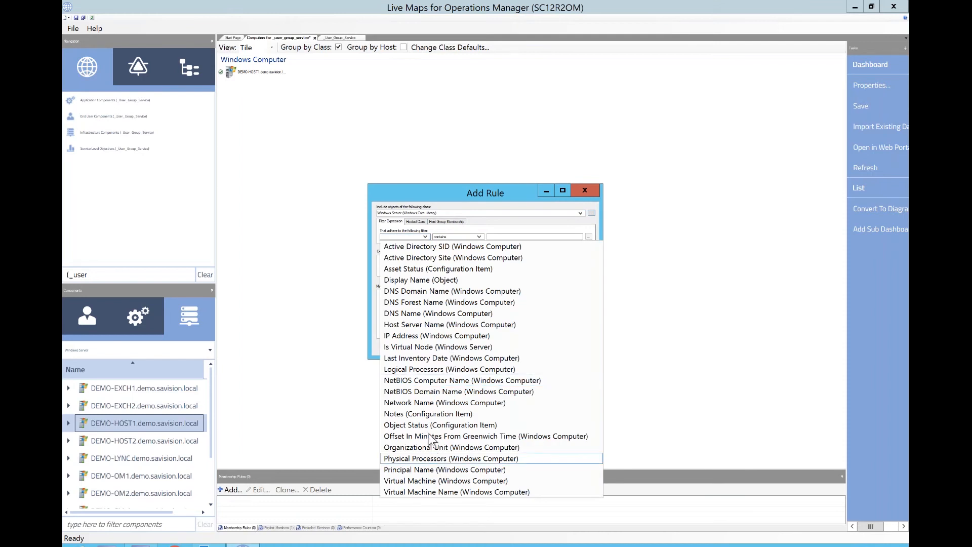
pyautogui.click(429, 281)
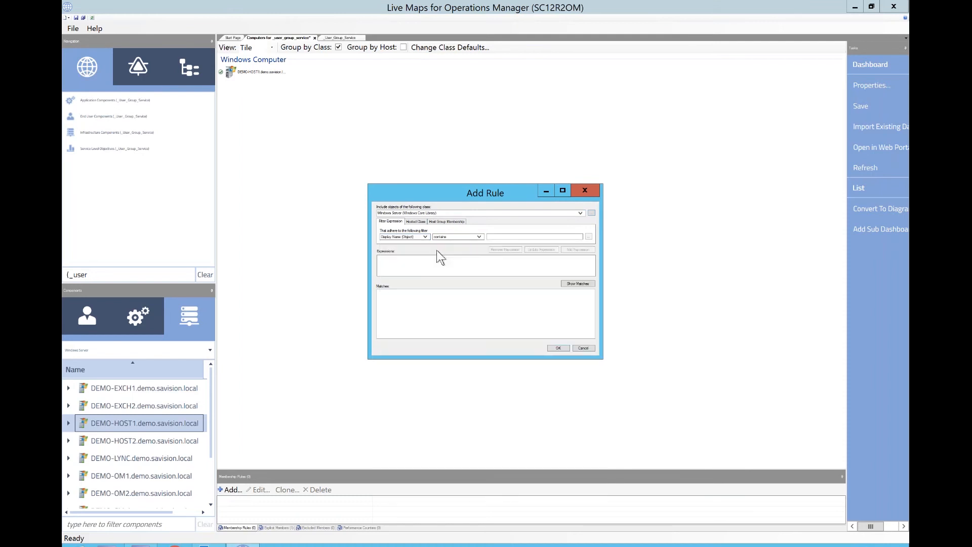
pyautogui.click(456, 238)
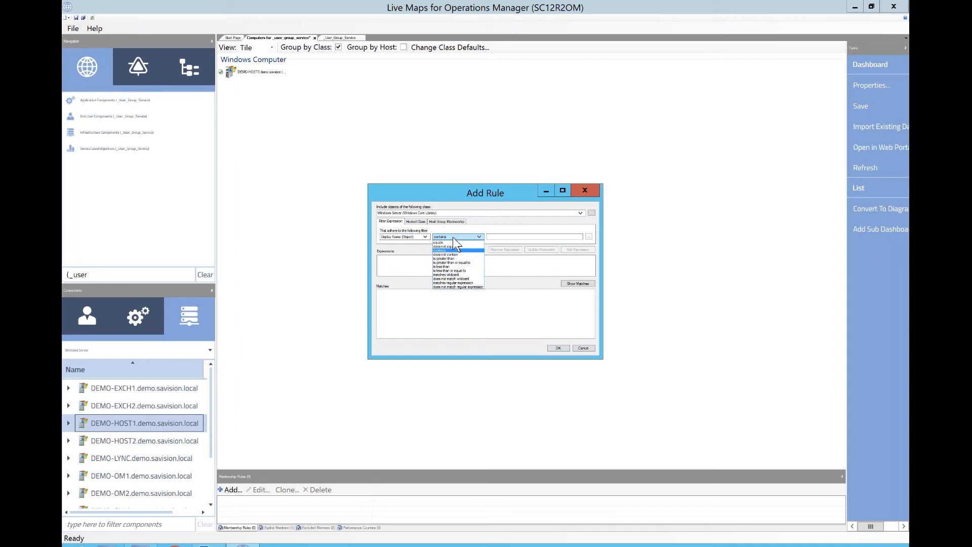
pyautogui.click(459, 274)
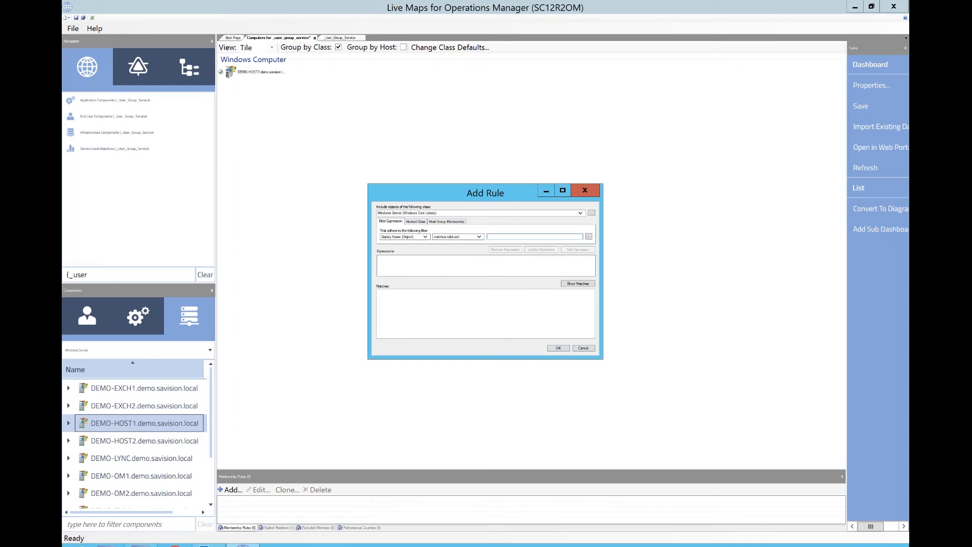
pyautogui.write('*')
pyautogui.click(573, 250)
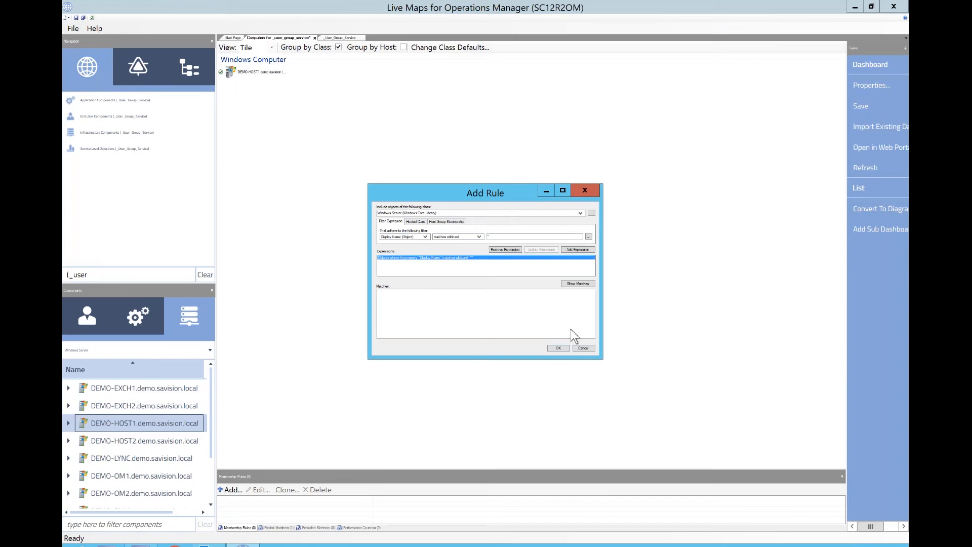
pyautogui.click(587, 284)
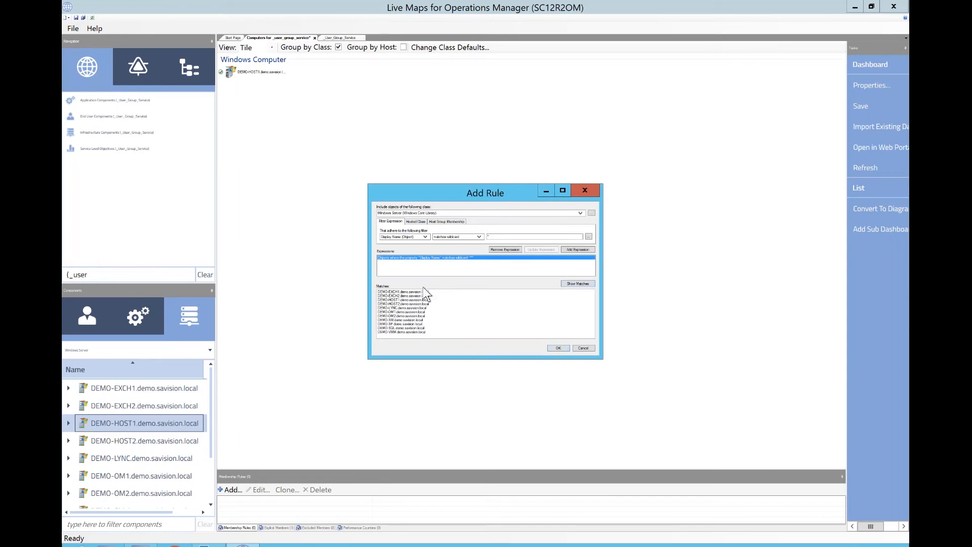
pyautogui.click(557, 348)
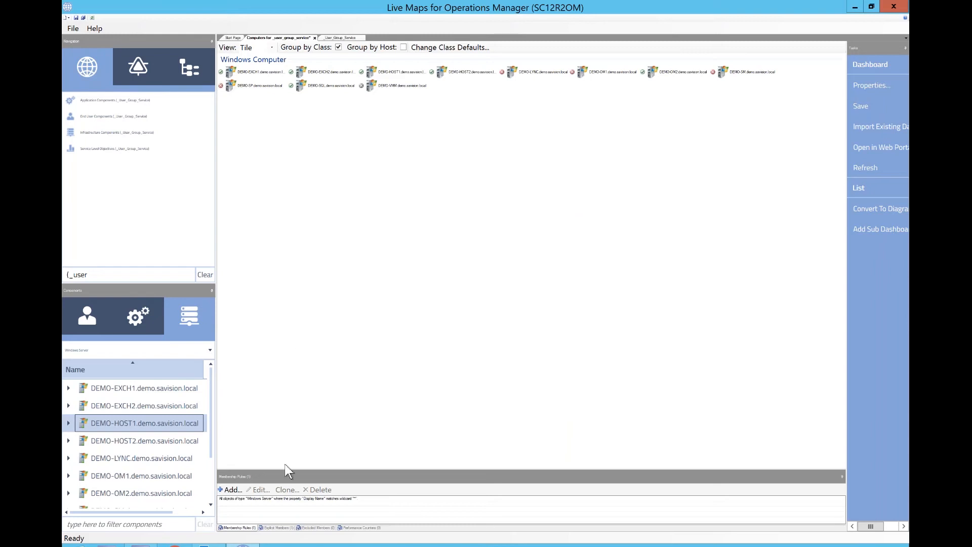
pyautogui.click(310, 498)
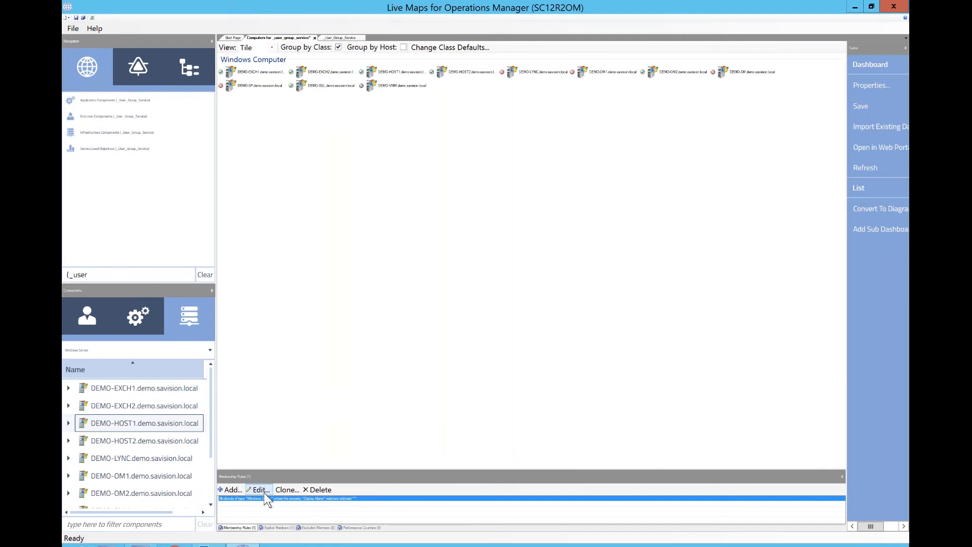
# - Edit the membership rule so the Display Name contains Host, preview the matches, and confirm
pyautogui.click(262, 491)
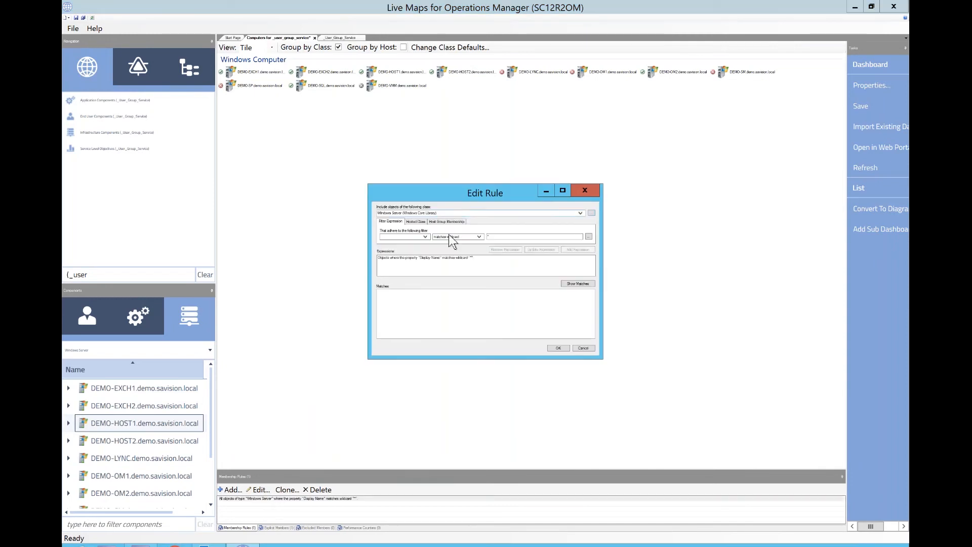
pyautogui.click(425, 258)
pyautogui.moveTo(497, 237); pyautogui.dragTo(470, 237)
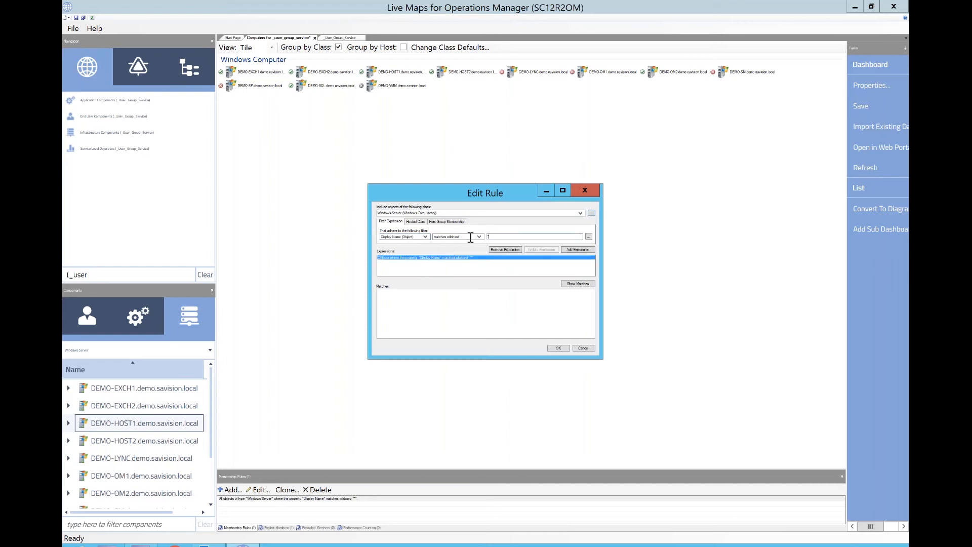
pyautogui.write('HOst')
pyautogui.click(550, 253)
pyautogui.click(571, 285)
pyautogui.click(460, 237)
pyautogui.click(457, 250)
pyautogui.press('Tab')
pyautogui.write('Hos')
pyautogui.click(551, 251)
pyautogui.click(569, 283)
pyautogui.click(558, 349)
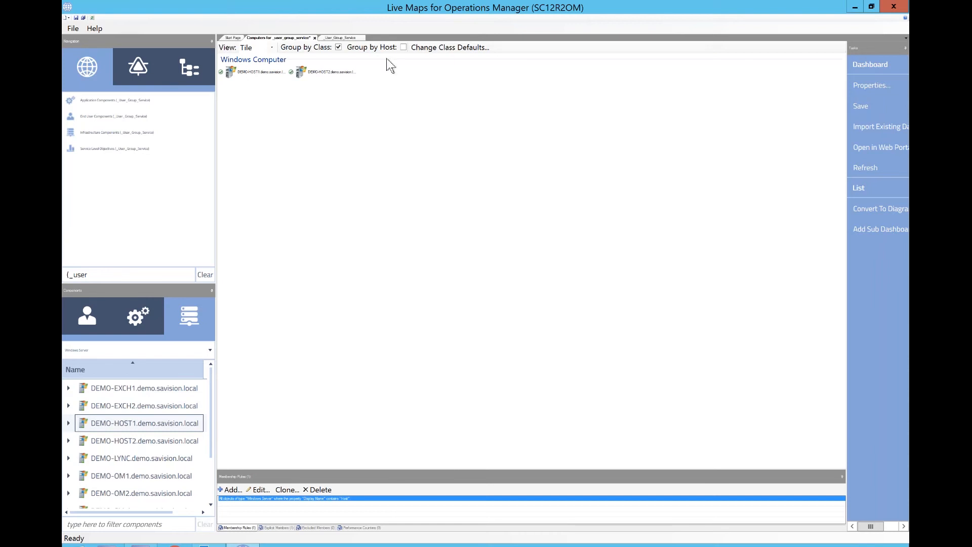
# - Glance at the _User_Group_Service dashboard tab and return to the computers list dashboard
pyautogui.click(341, 38)
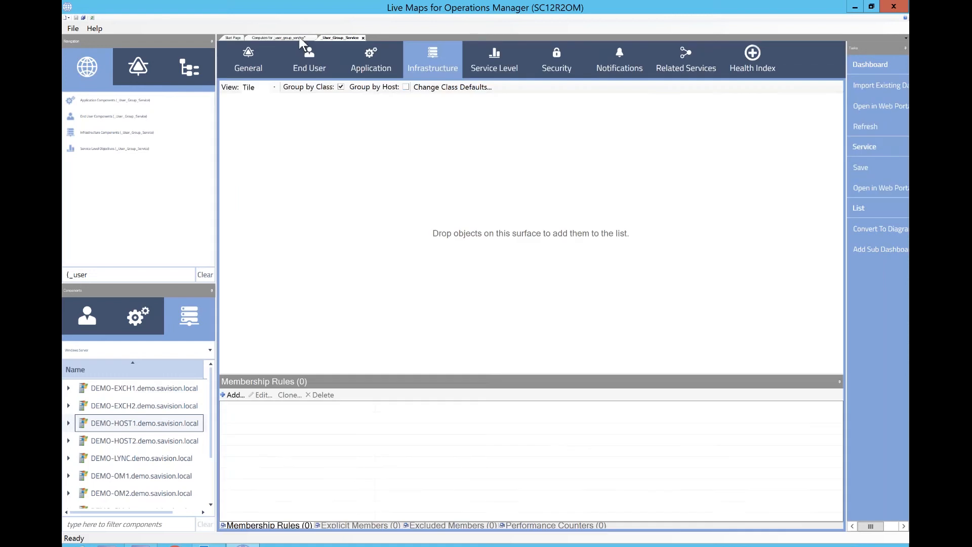
pyautogui.click(300, 38)
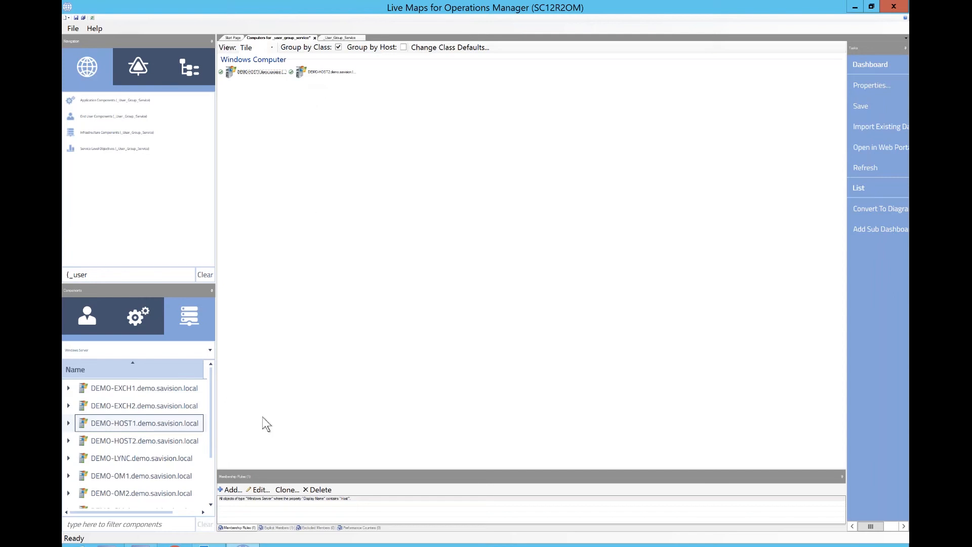
# - Open a new membership rule to inspect its Hosted Class and Host Group Membership options, then close it
pyautogui.click(227, 491)
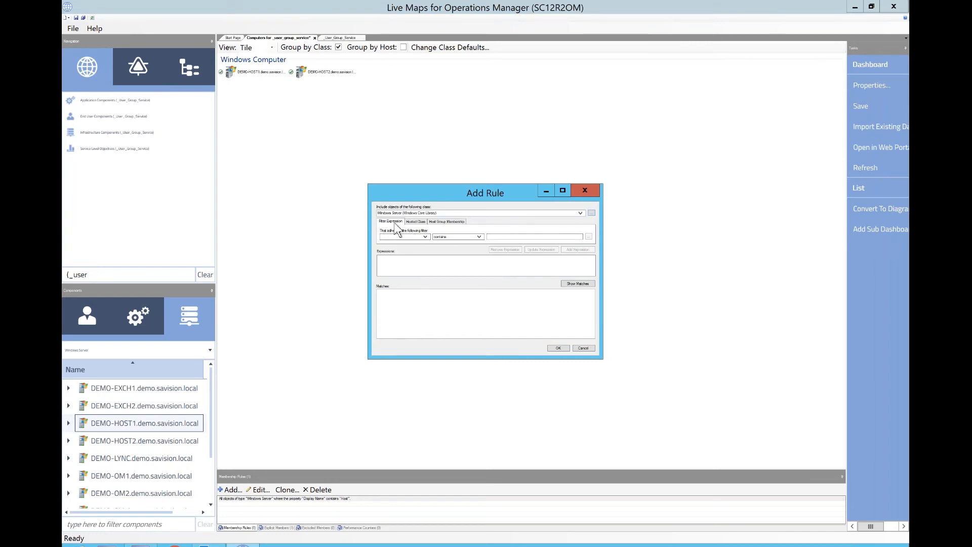
pyautogui.click(415, 221)
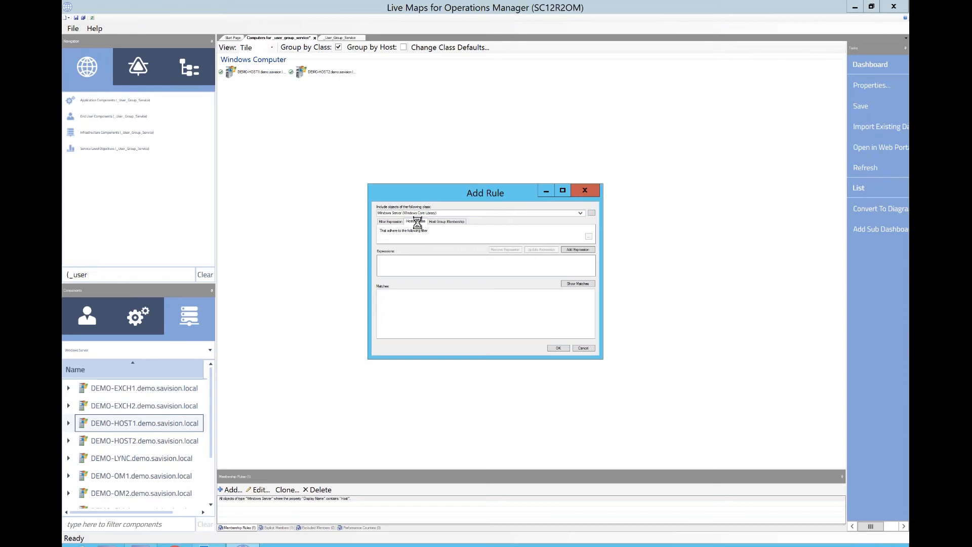
pyautogui.click(446, 222)
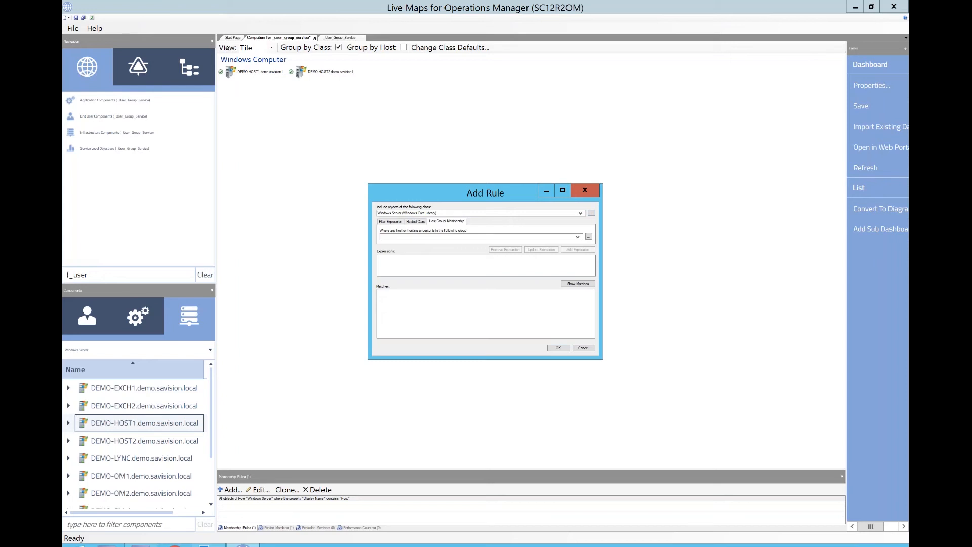
pyautogui.click(585, 192)
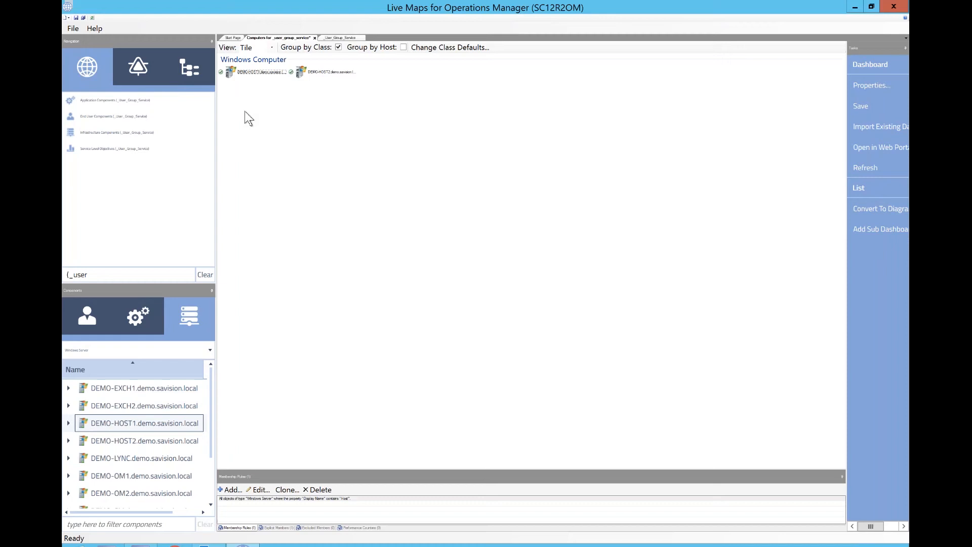
# - Save the dashboard and dismiss the delay warning
pyautogui.click(76, 18)
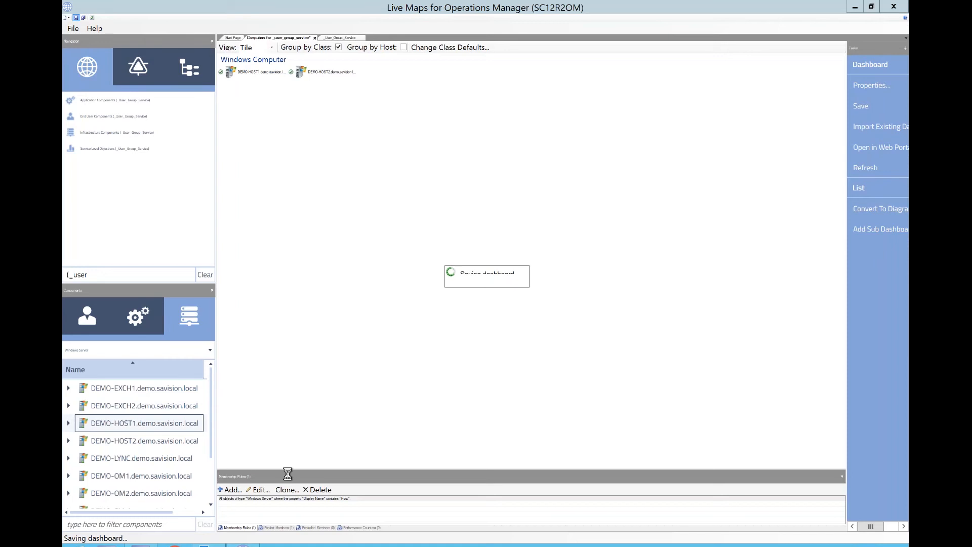
pyautogui.rightClick(243, 545)
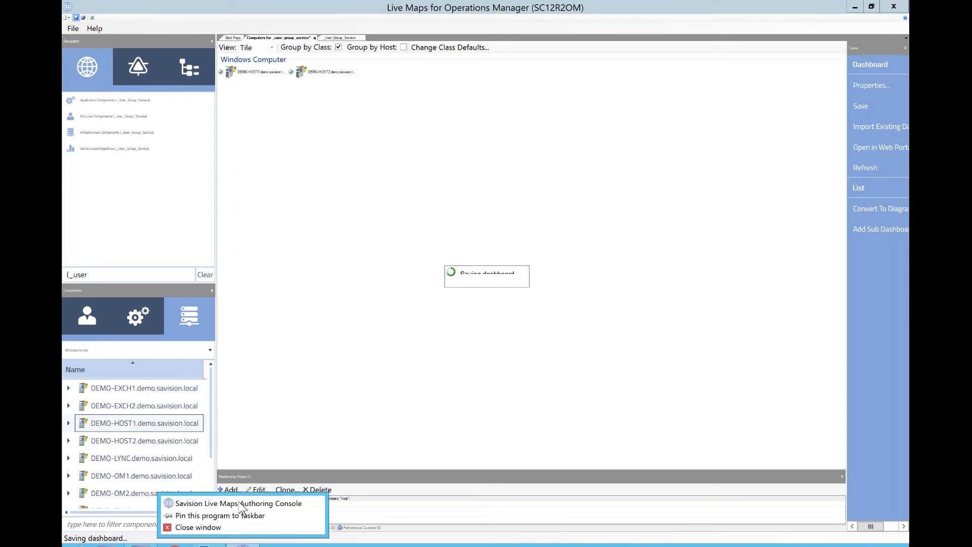
pyautogui.click(243, 507)
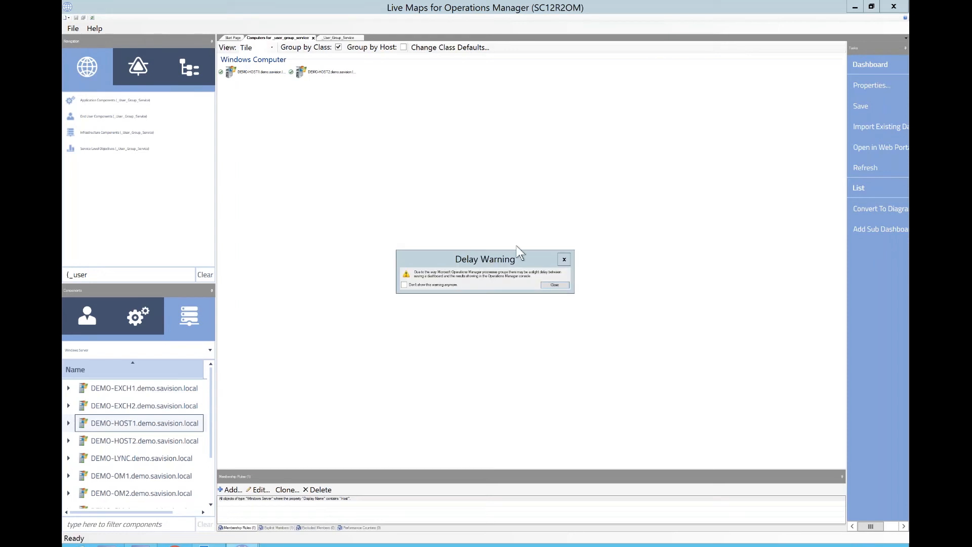
pyautogui.click(555, 285)
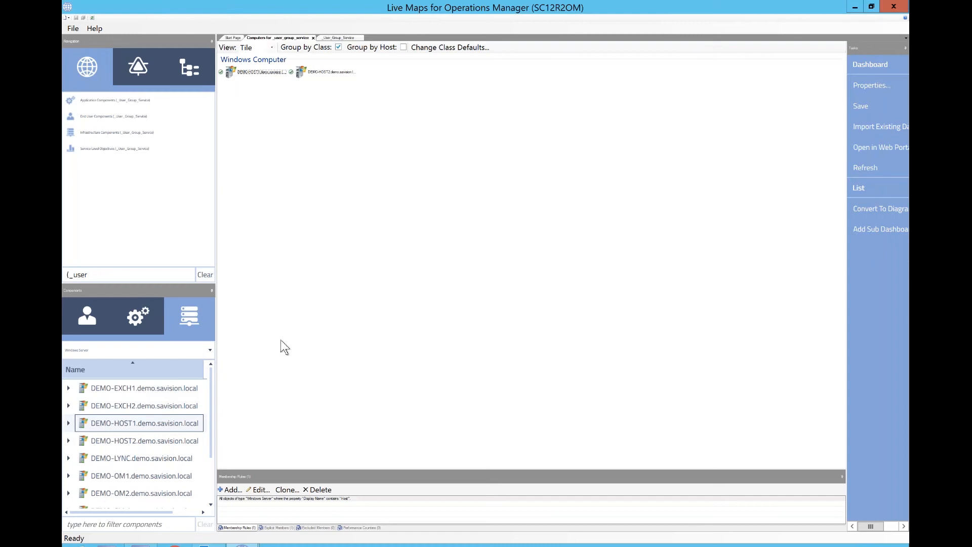
# - Start a new membership rule and browse its Filter Expression, Hosted Class and Host Group Membership options and property list
pyautogui.click(229, 490)
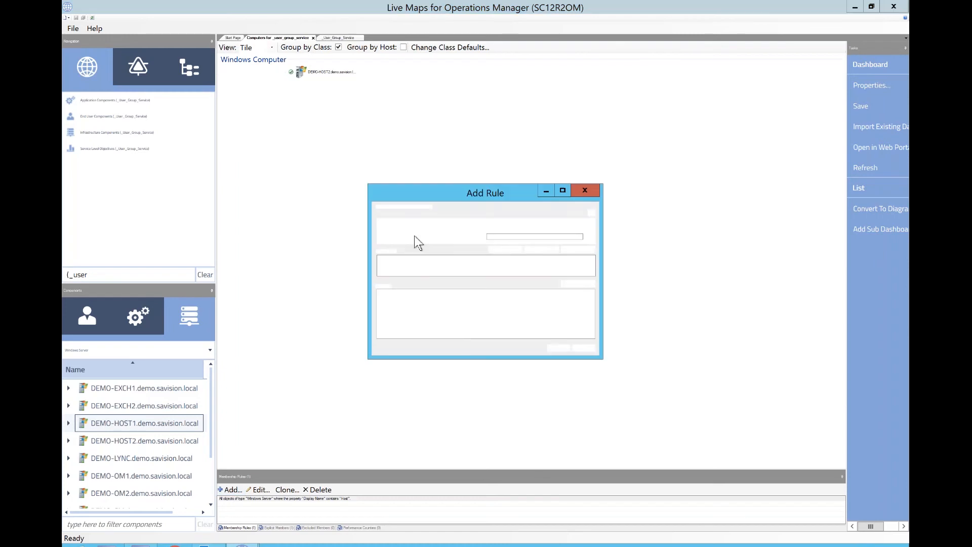
pyautogui.click(424, 223)
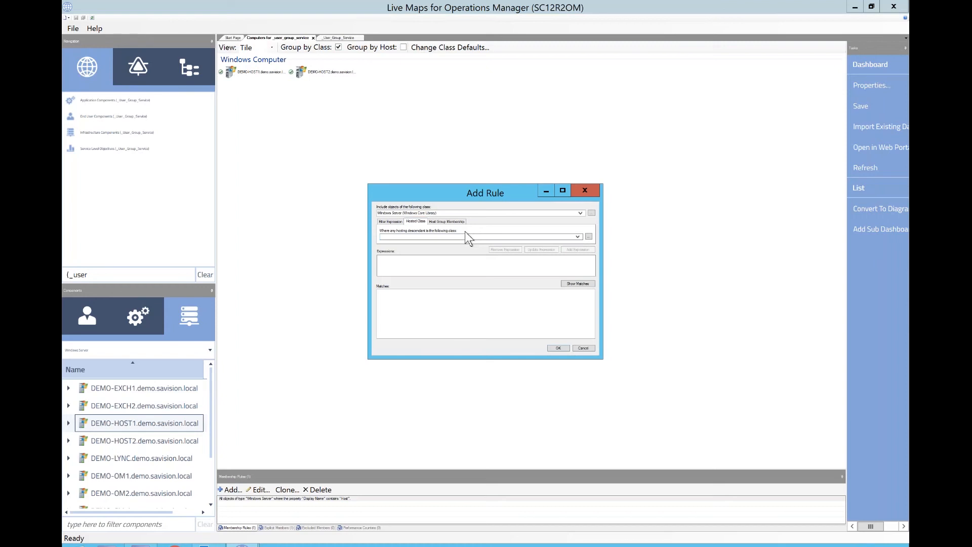
pyautogui.click(394, 221)
pyautogui.click(417, 222)
pyautogui.click(441, 222)
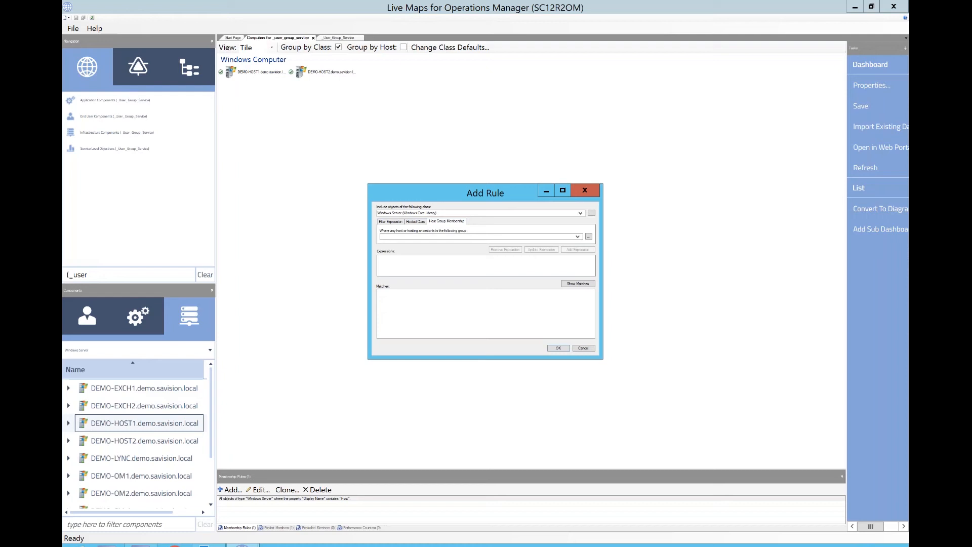
pyautogui.click(397, 223)
pyautogui.click(407, 236)
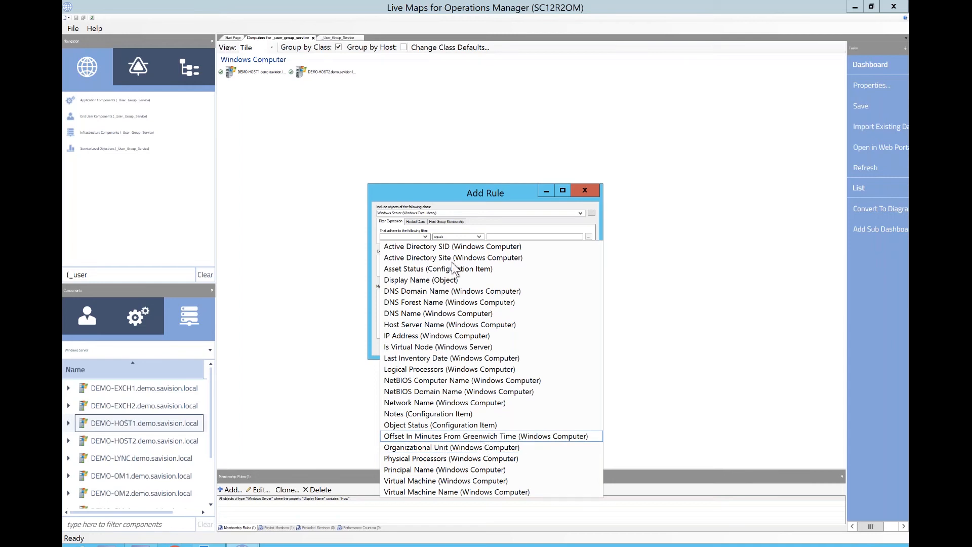
# - Add a Hosted Class expression for SQL Role (SQL Server Core Library) and show the matching servers
pyautogui.click(415, 222)
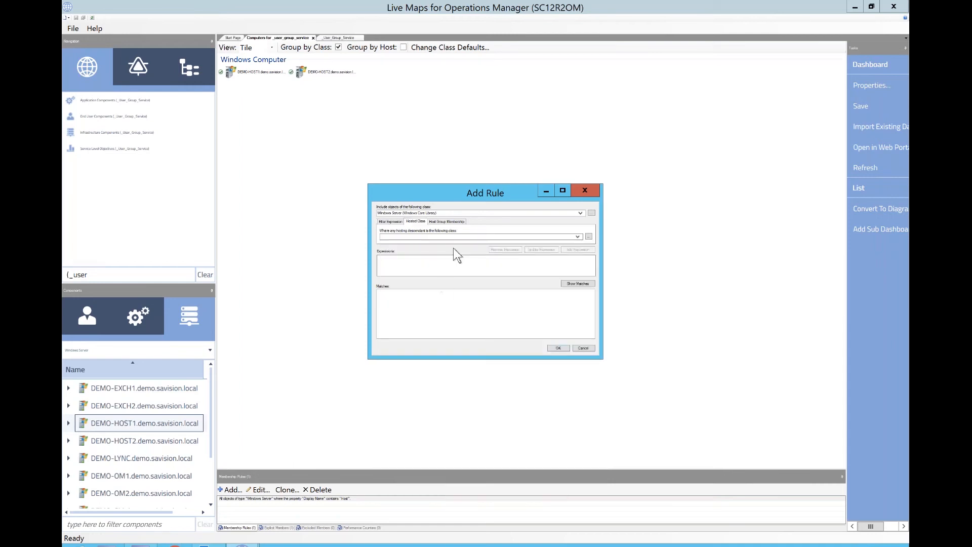
pyautogui.click(578, 237)
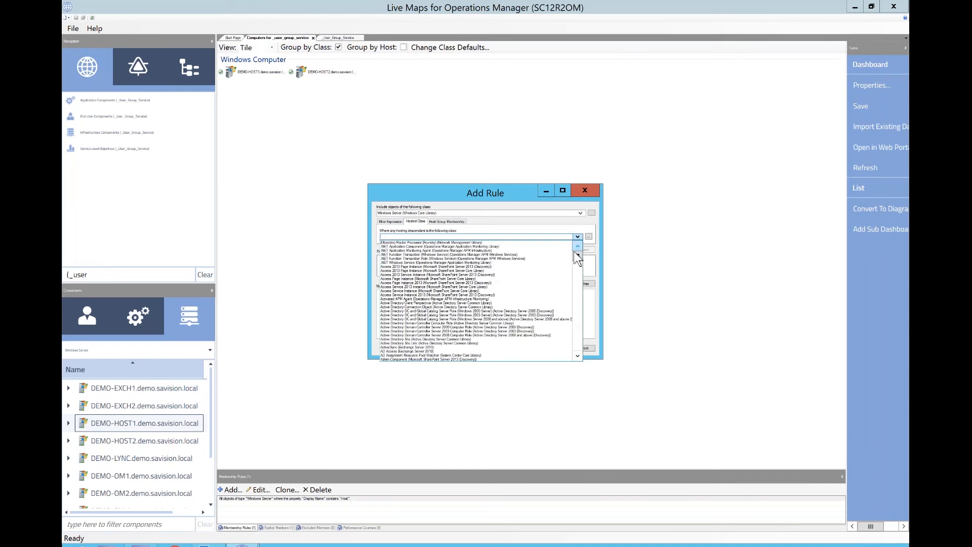
pyautogui.moveTo(576, 256); pyautogui.dragTo(576, 268)
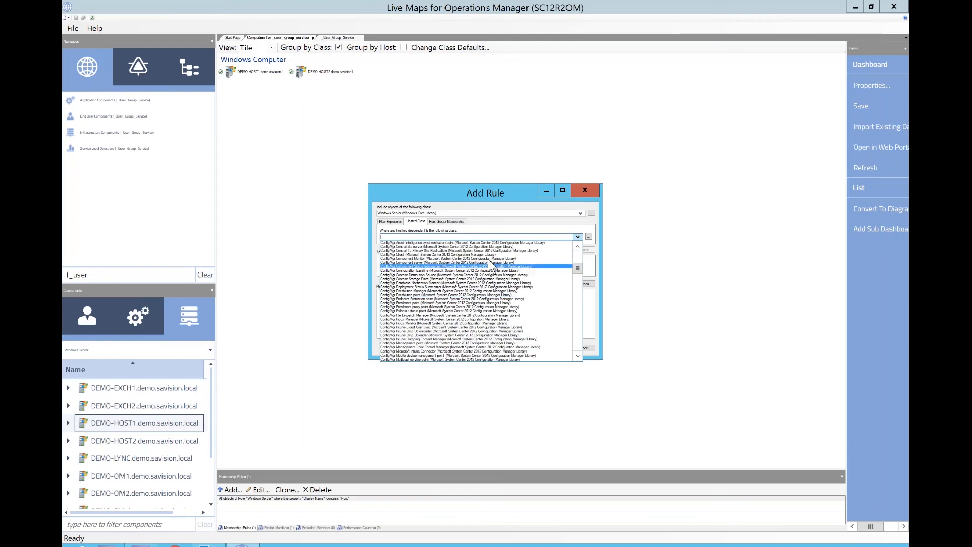
pyautogui.click(588, 236)
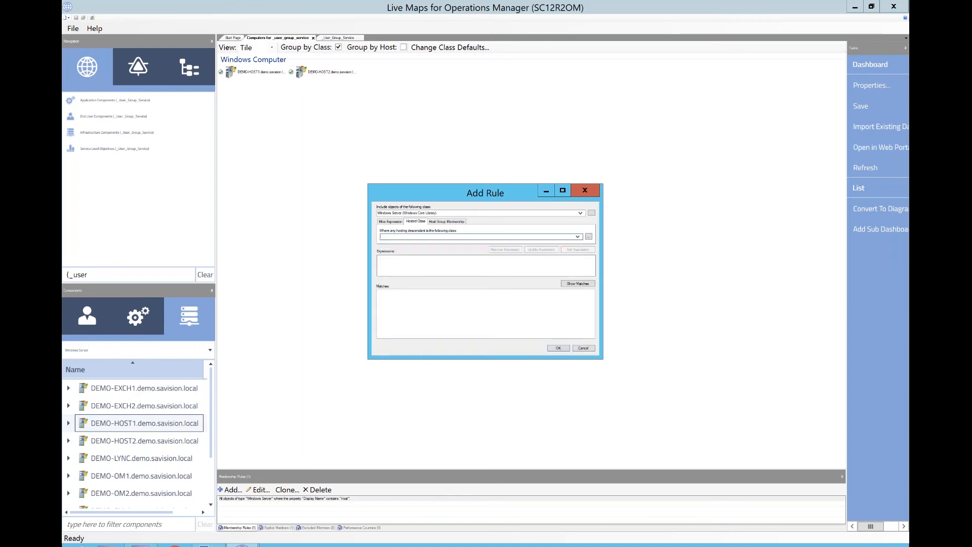
pyautogui.write('sql')
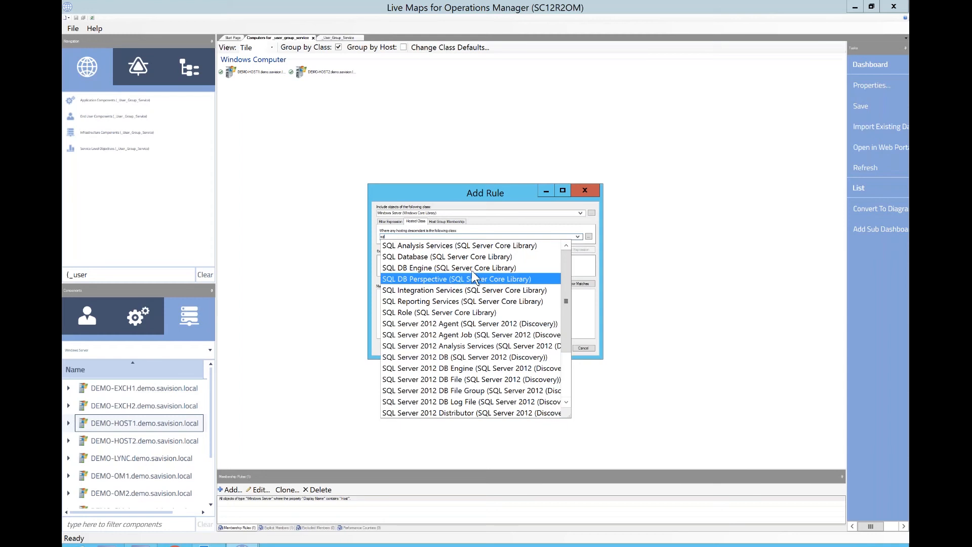
pyautogui.click(440, 313)
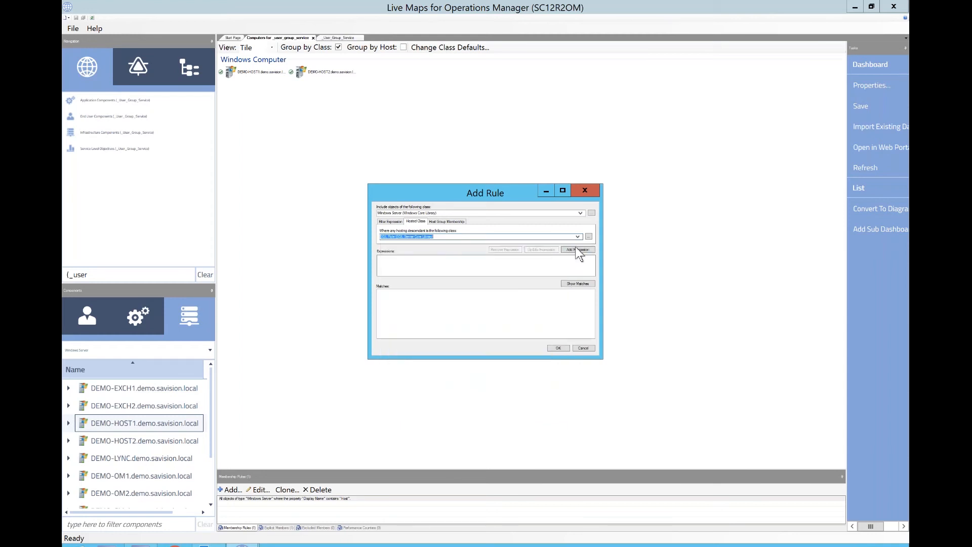
pyautogui.click(578, 249)
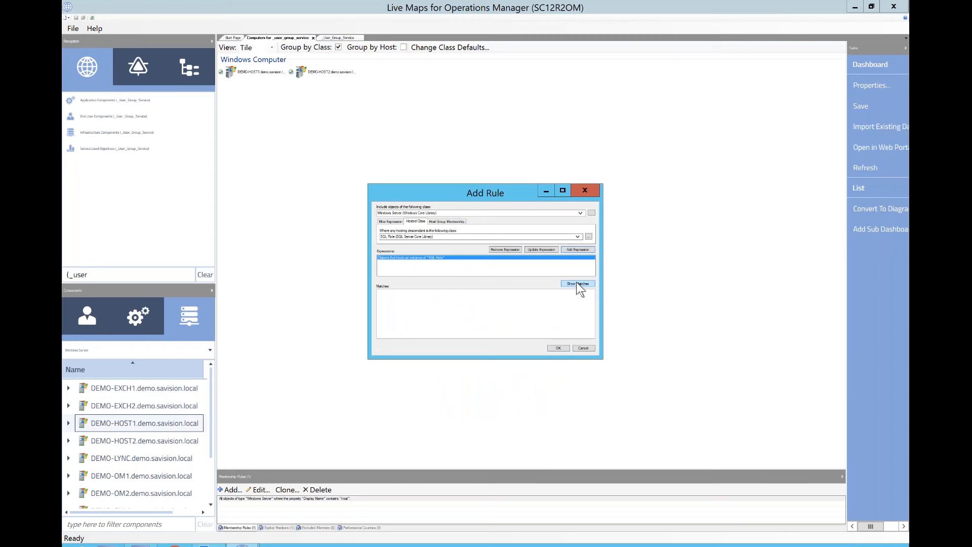
pyautogui.click(577, 284)
# - Browse the list of available hosted classes and the rule's other condition tabs
pyautogui.click(577, 237)
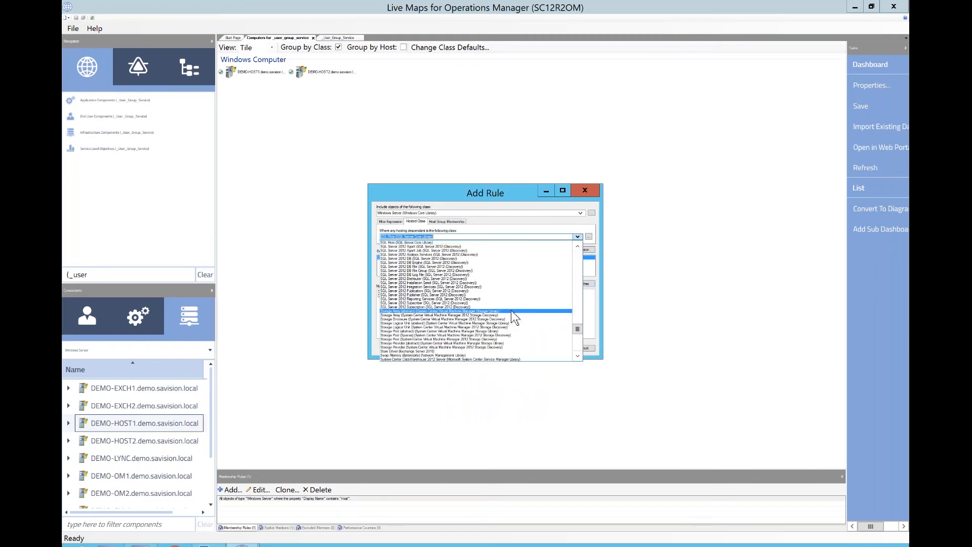
pyautogui.scroll(-1, 511, 310)
pyautogui.scroll(-2, 509, 315)
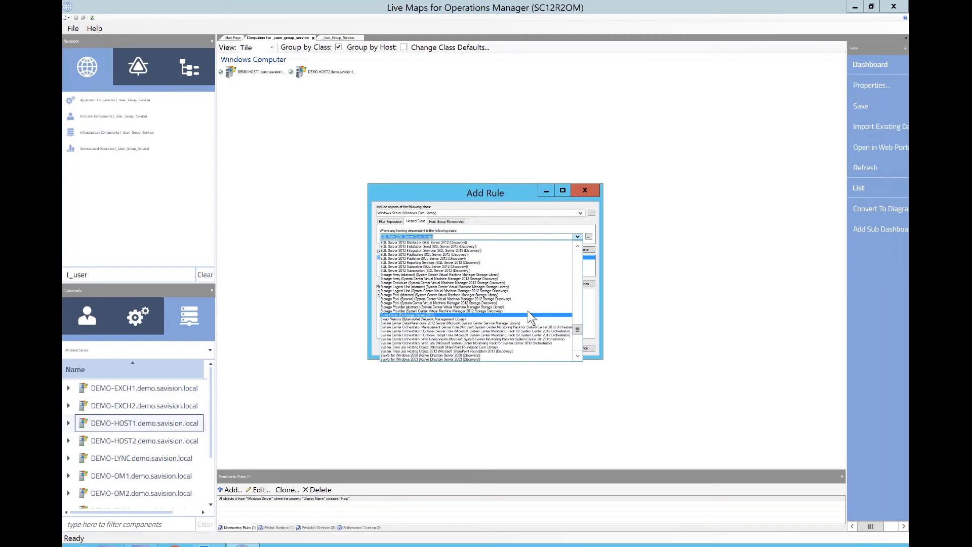
pyautogui.scroll(-4, 500, 333)
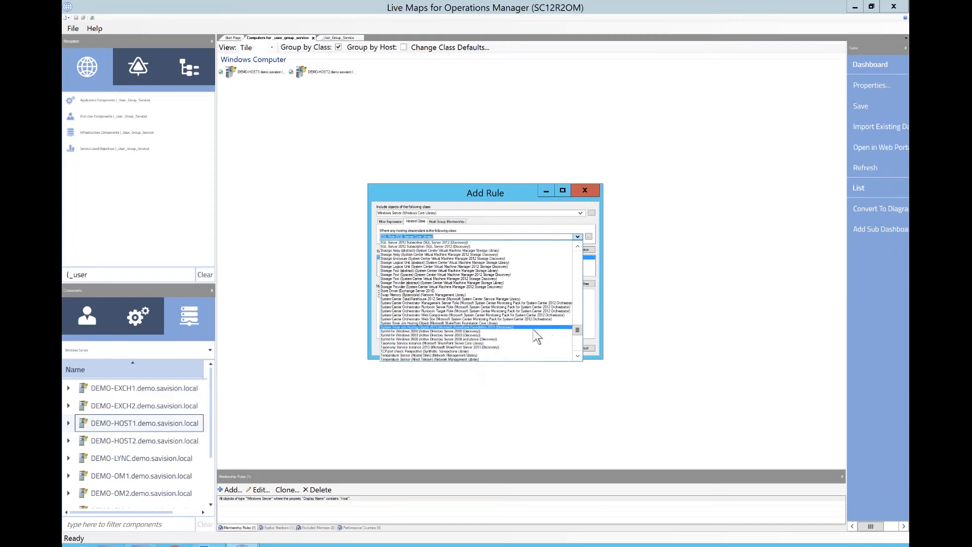
pyautogui.scroll(10, 576, 344)
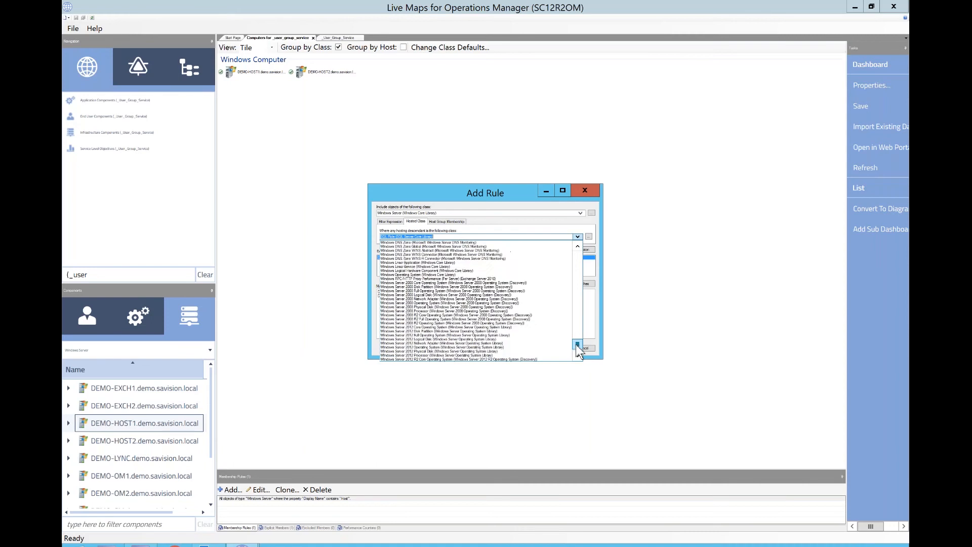
pyautogui.scroll(10, 571, 302)
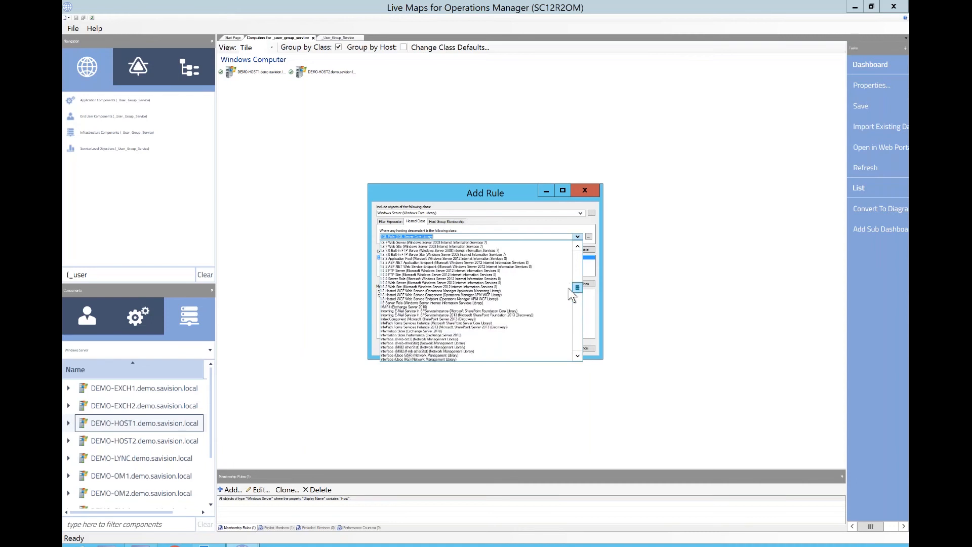
pyautogui.moveTo(573, 295); pyautogui.dragTo(574, 261)
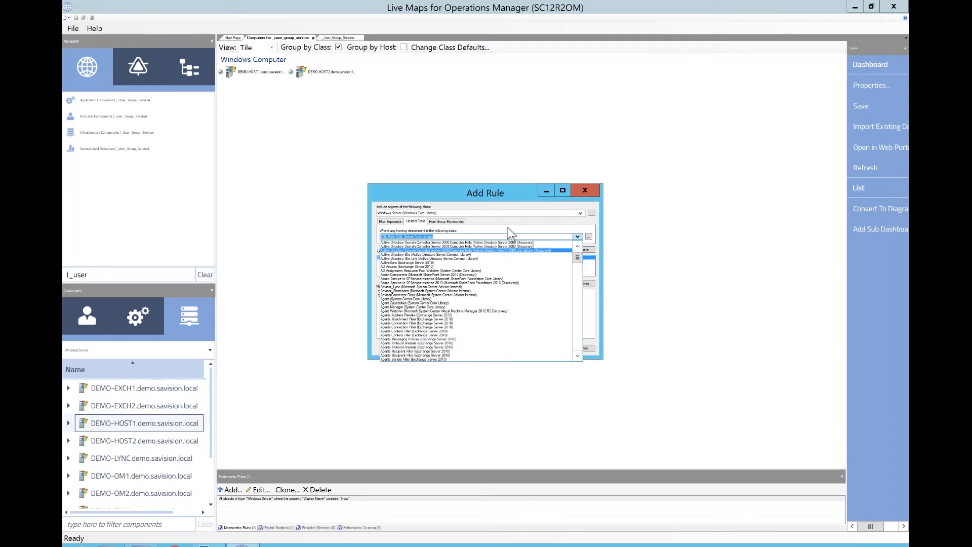
pyautogui.click(524, 237)
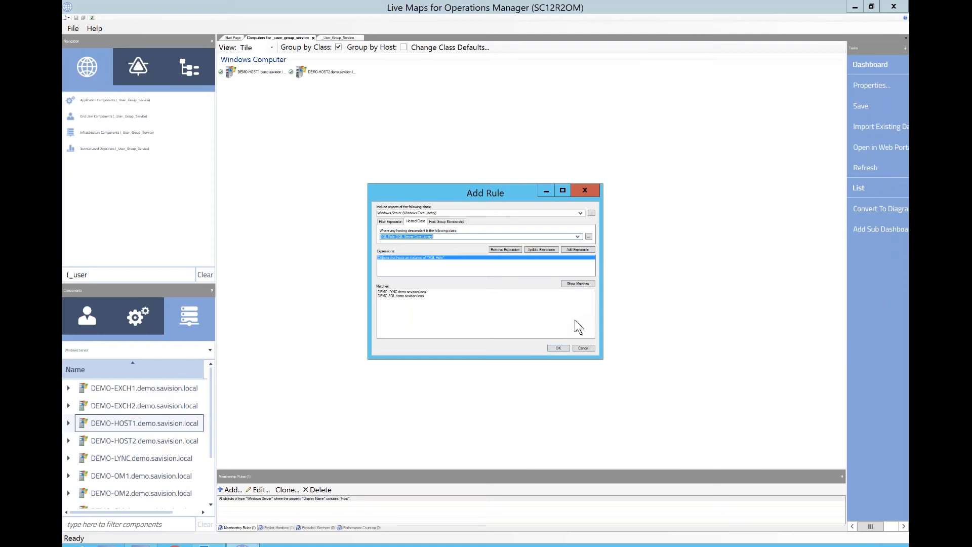
pyautogui.click(455, 221)
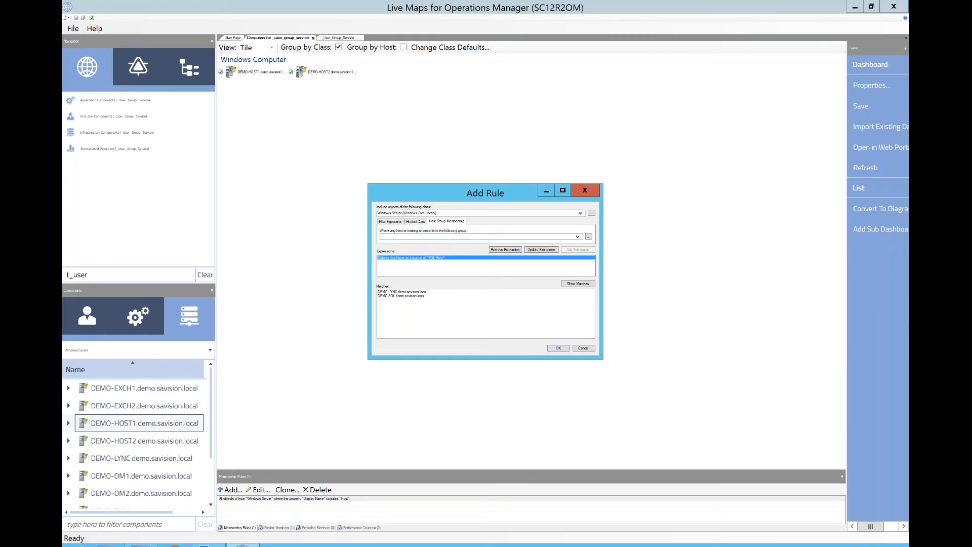
pyautogui.click(416, 221)
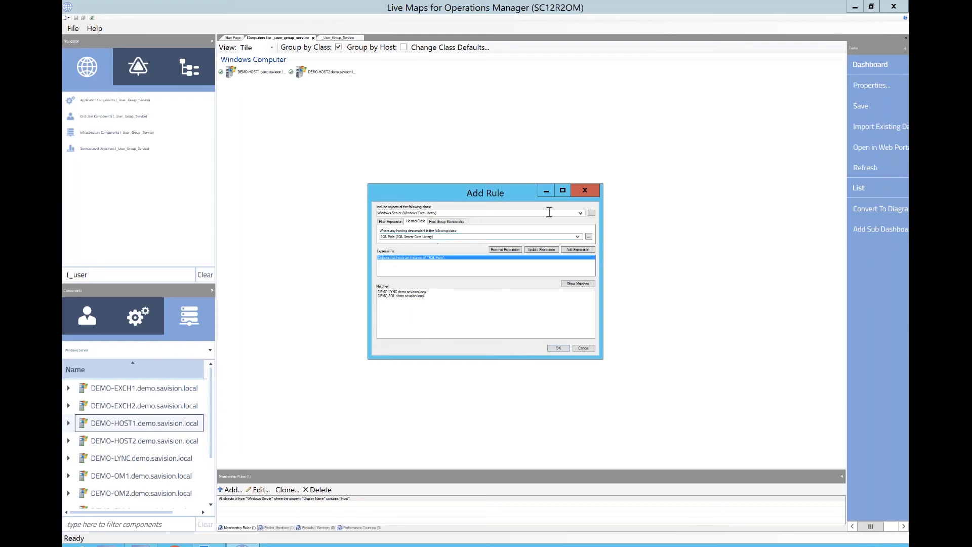
pyautogui.click(392, 222)
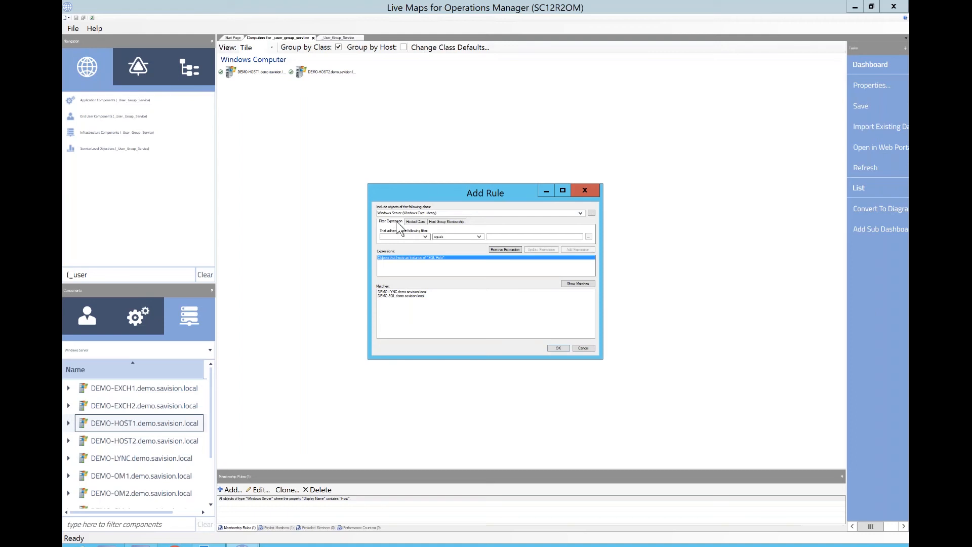
# - Browse the rule's filter property list for Windows Computer properties, then close the Add Rule dialog
pyautogui.click(411, 237)
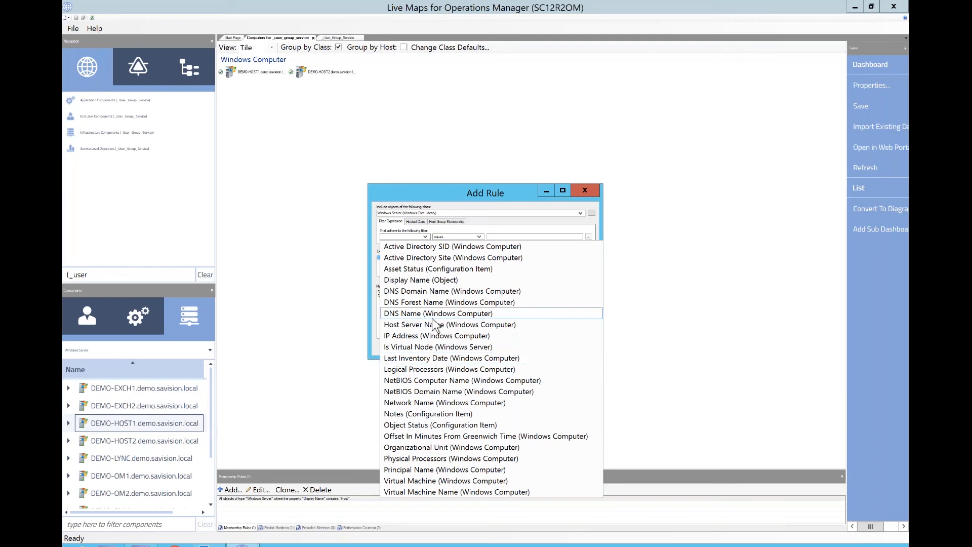
pyautogui.click(433, 302)
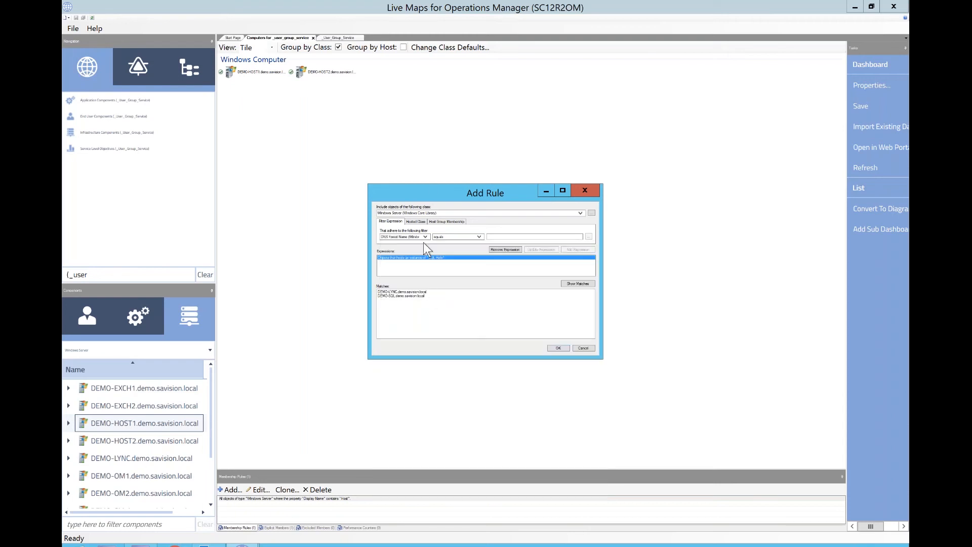
pyautogui.click(425, 236)
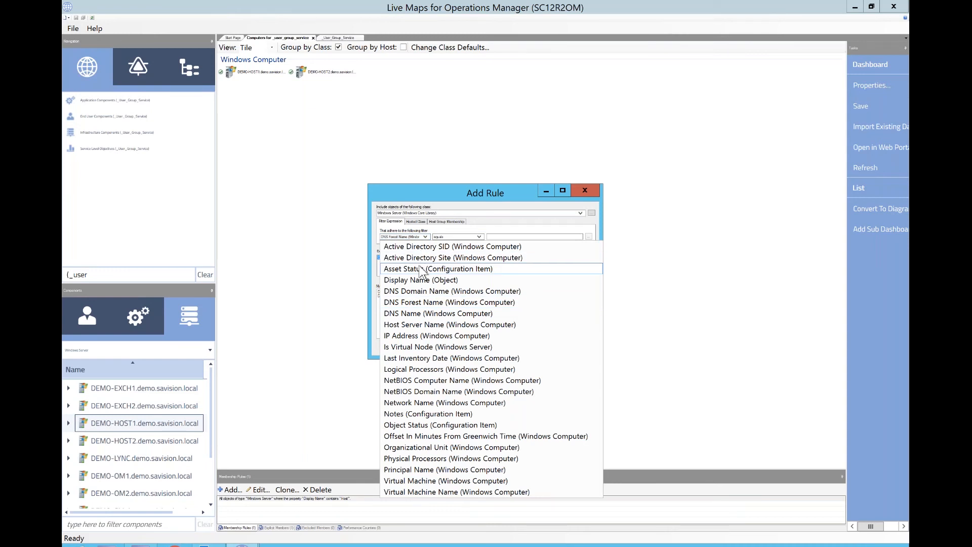
pyautogui.click(569, 228)
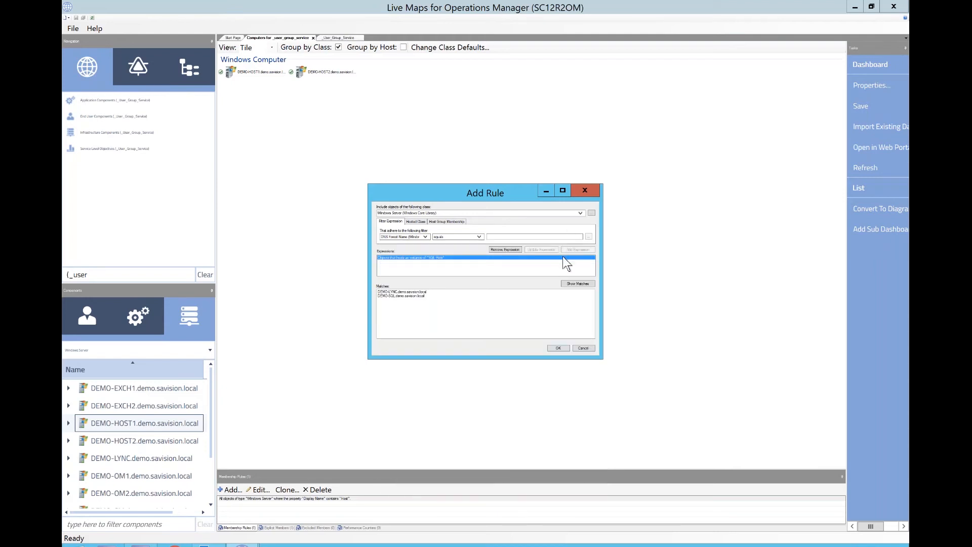
pyautogui.click(586, 196)
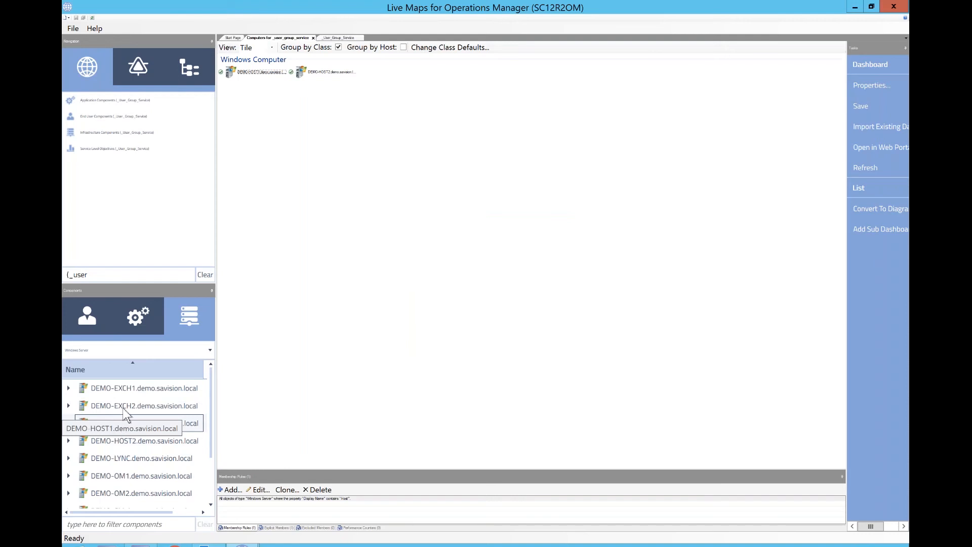
# - Open the properties of DEMO-HOST1.demo.savision.local to review its Windows Computer property values, then close them
pyautogui.rightClick(101, 425)
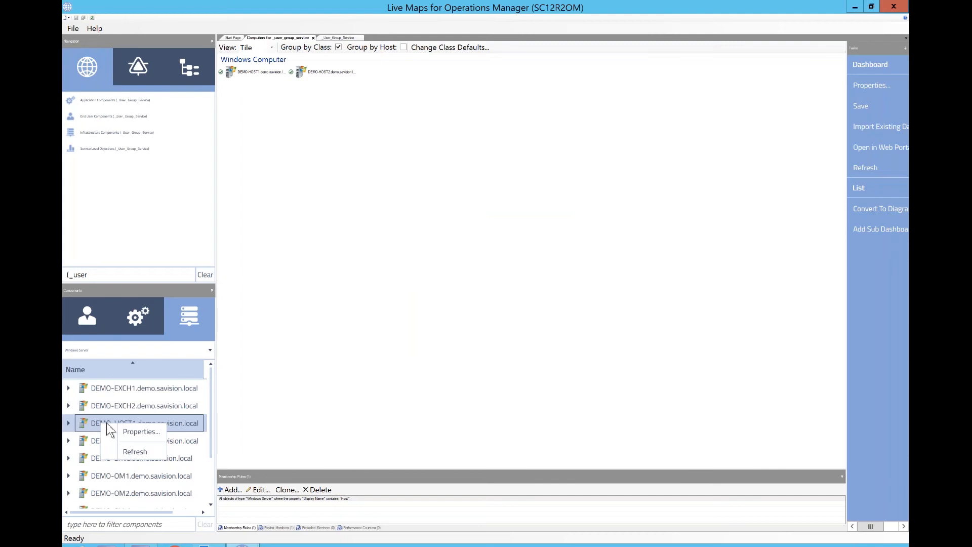
pyautogui.click(141, 432)
pyautogui.moveTo(558, 347); pyautogui.dragTo(652, 398)
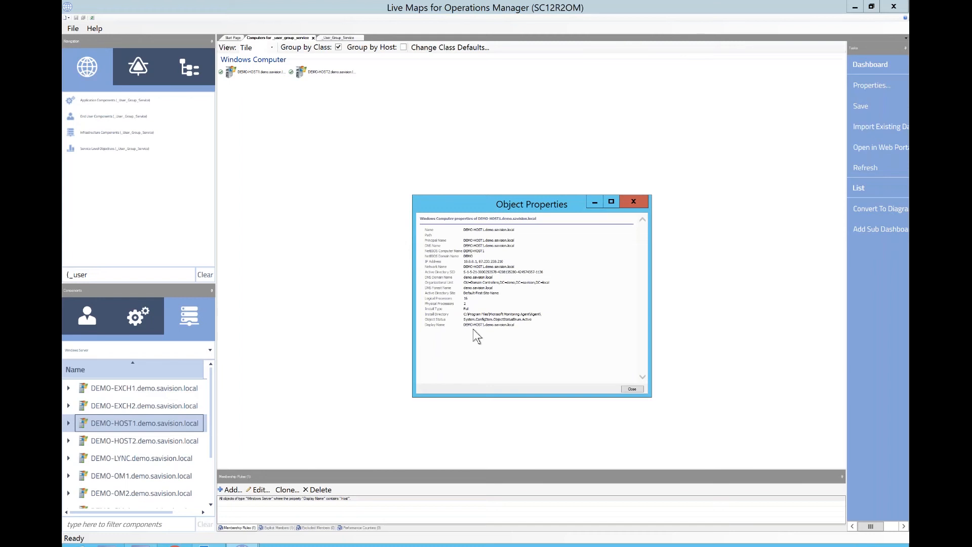
pyautogui.doubleClick(468, 262)
pyautogui.click(634, 202)
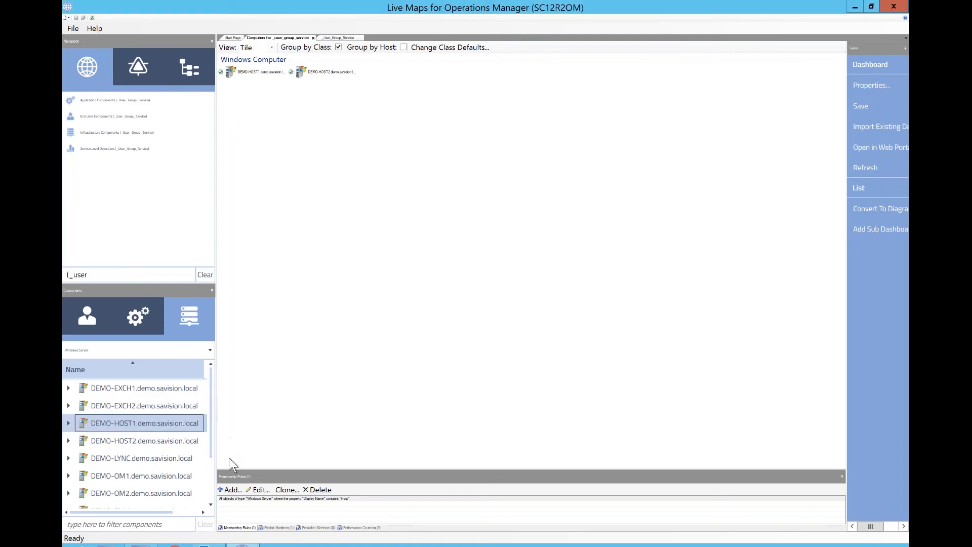
pyautogui.click(232, 490)
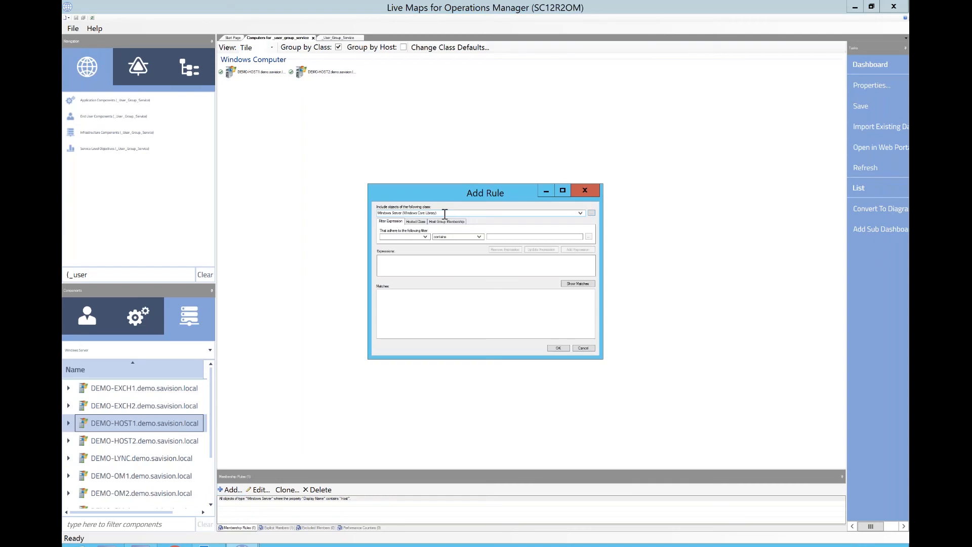
pyautogui.click(445, 214)
pyautogui.write('windows op')
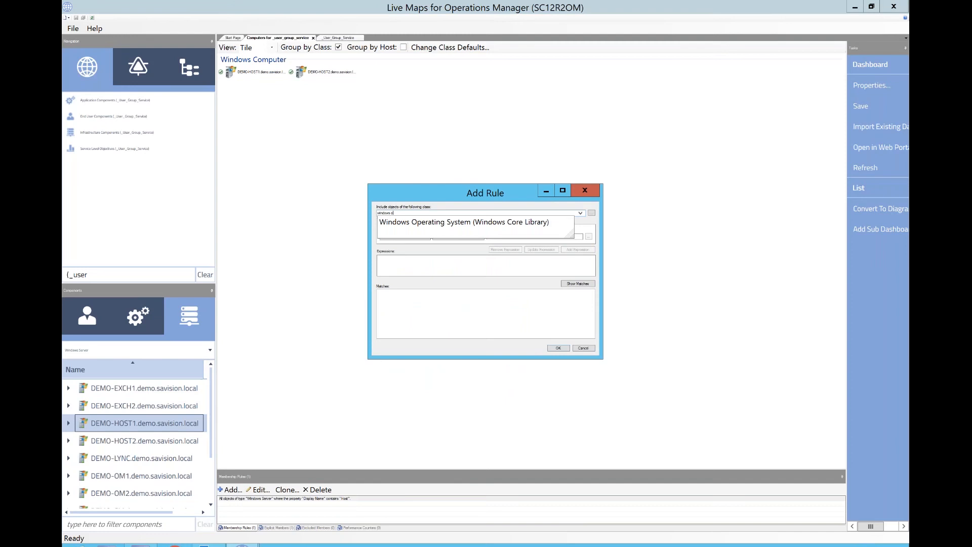
pyautogui.press('BackSpace')
pyautogui.press('BackSpace')
pyautogui.press('BackSpace')
pyautogui.press('BackSpace')
pyautogui.press('BackSpace')
pyautogui.press('BackSpace')
pyautogui.press('BackSpace')
pyautogui.press('BackSpace')
pyautogui.press('BackSpace')
pyautogui.write('oper')
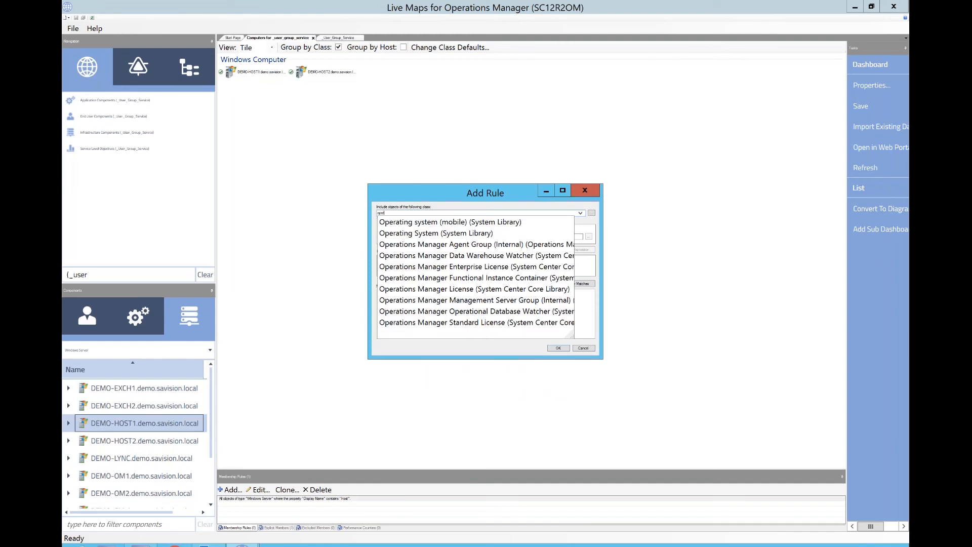
pyautogui.press('Escape')
pyautogui.click(585, 190)
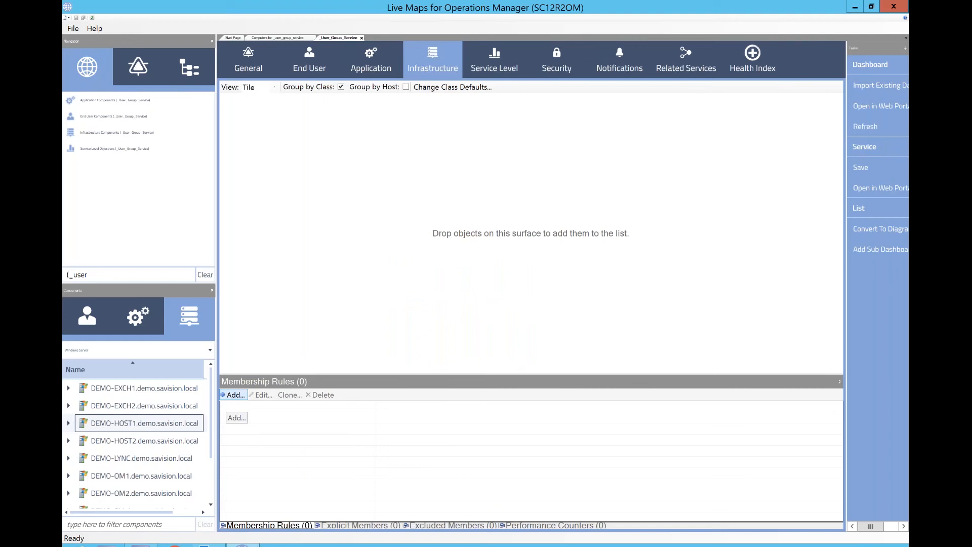
# - Start a membership rule on the service's Infrastructure list and compare the Windows Operating System and Operating System class properties
pyautogui.click(232, 399)
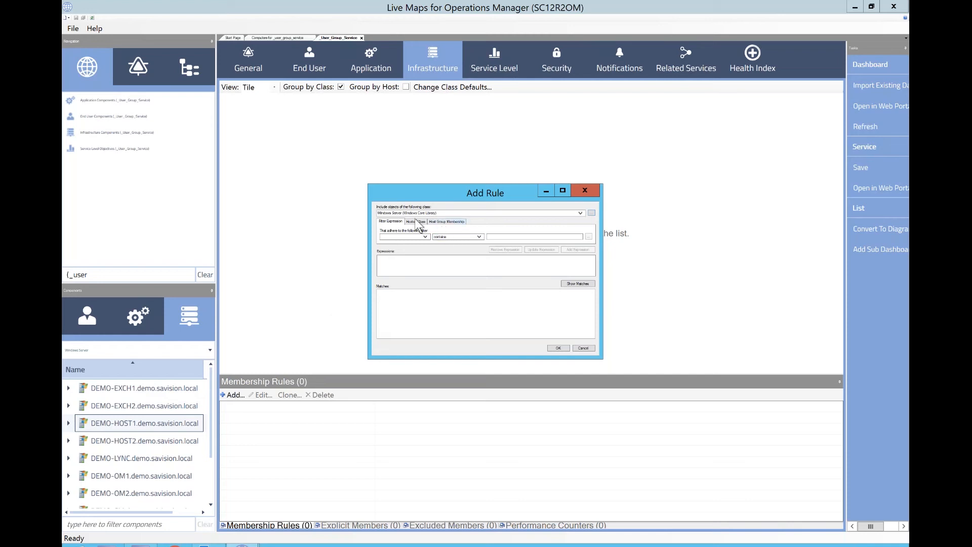
pyautogui.click(383, 213)
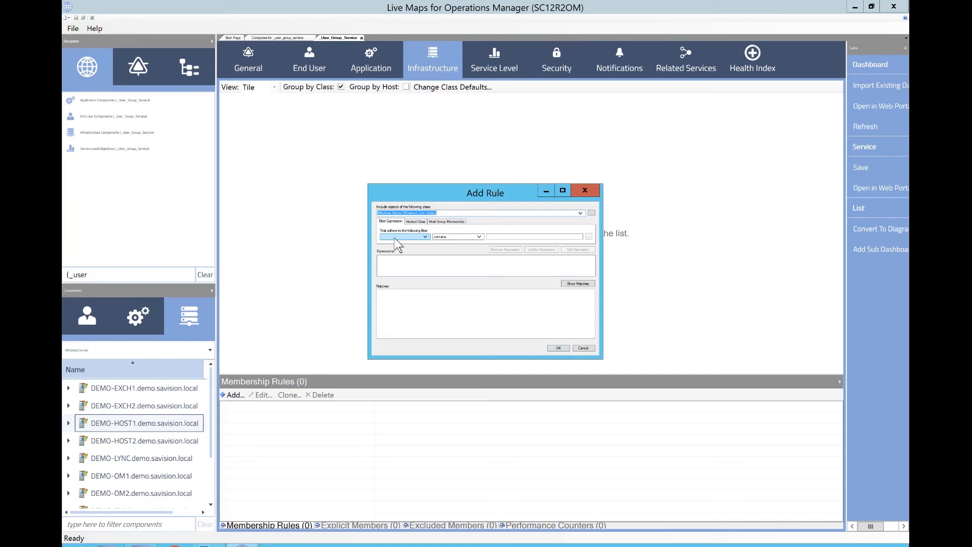
pyautogui.write('windo')
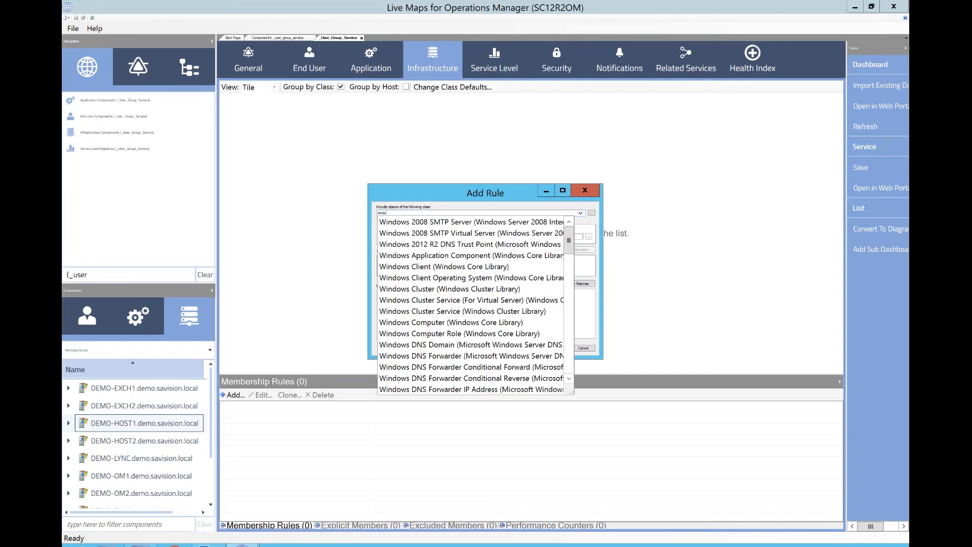
pyautogui.write('ws o')
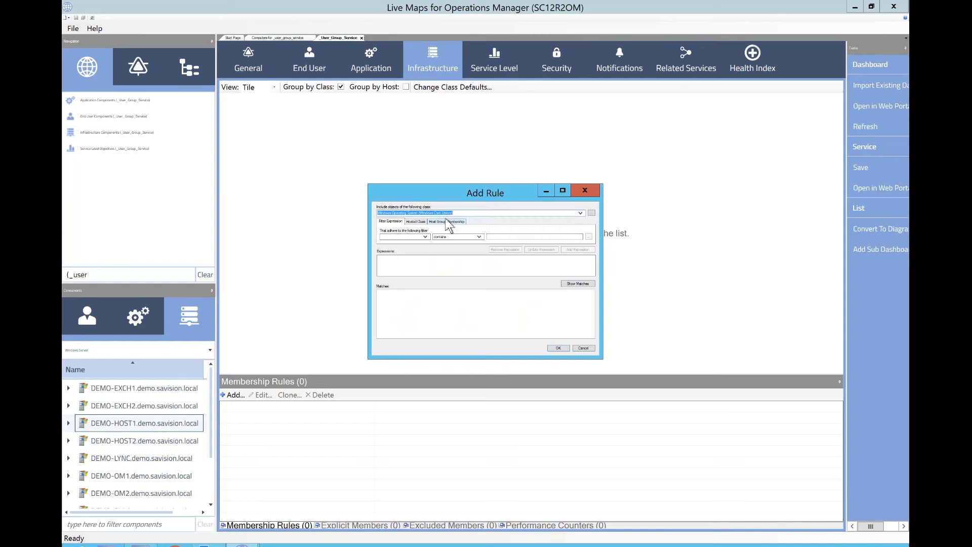
pyautogui.click(449, 223)
pyautogui.click(424, 237)
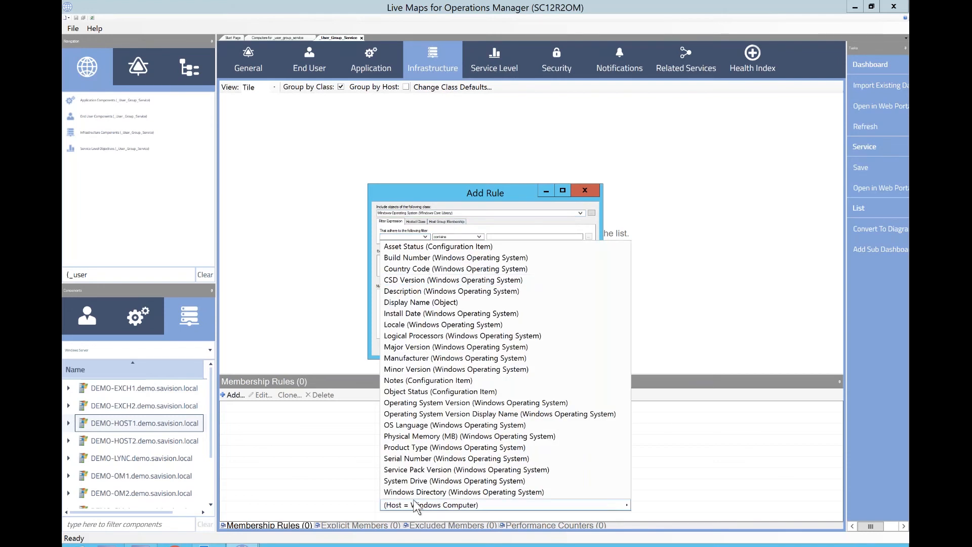
pyautogui.moveTo(415, 507)
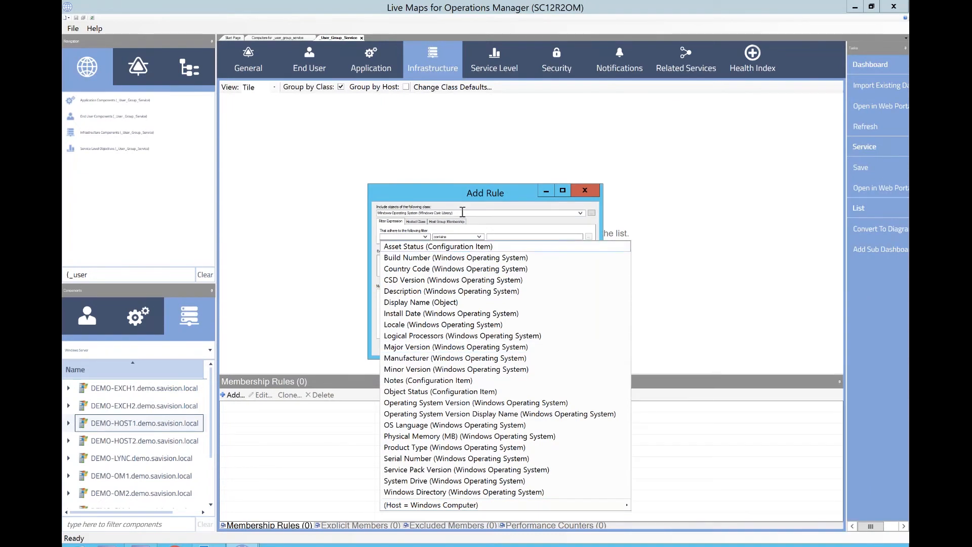
pyautogui.moveTo(463, 212); pyautogui.dragTo(309, 208)
pyautogui.write('opera')
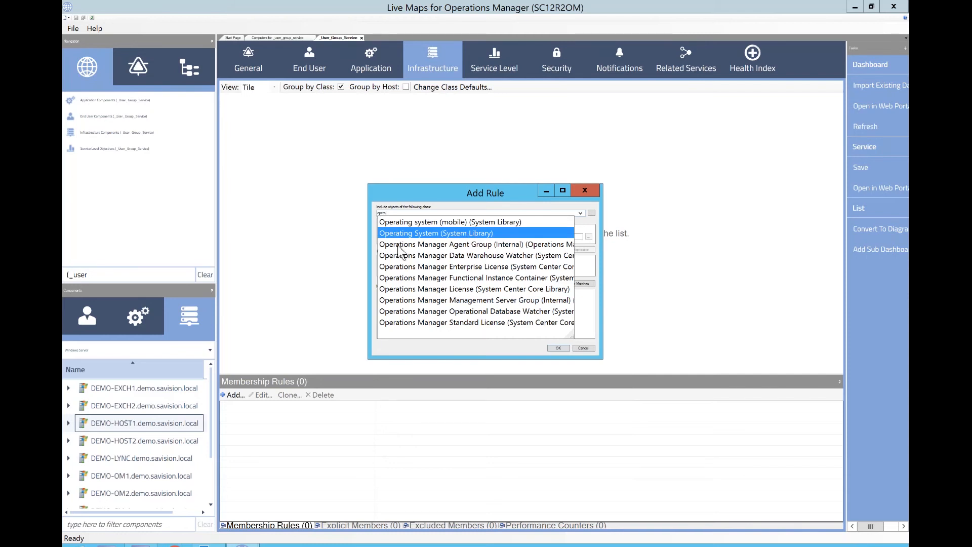
pyautogui.press('Return')
pyautogui.click(410, 237)
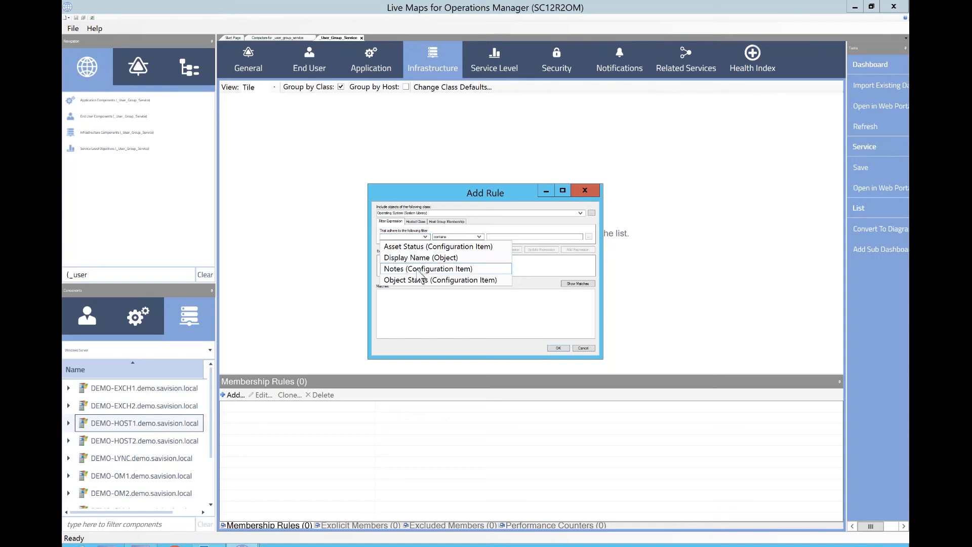
# - In the rule's Host Group Membership condition, set the included class to Windows Operating System (Windows Core Library)
pyautogui.click(439, 222)
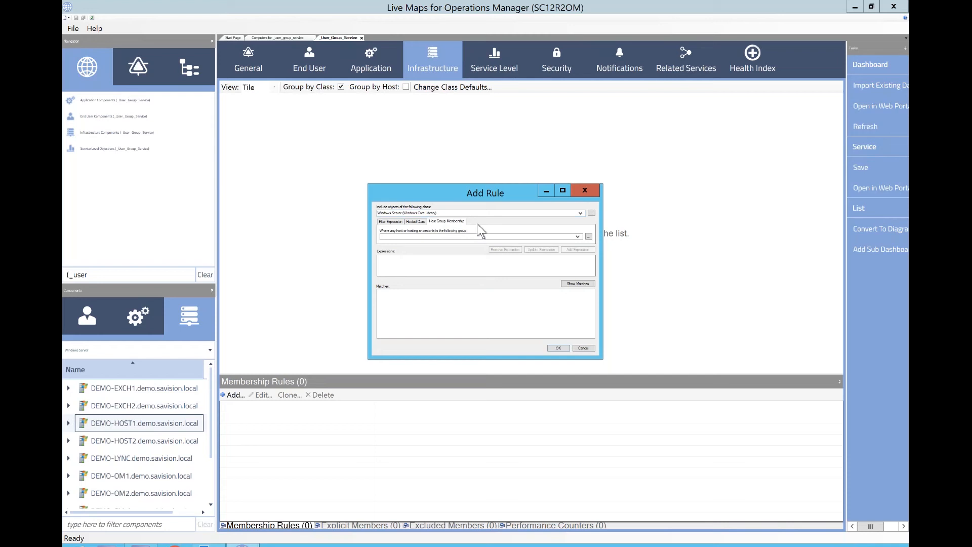
pyautogui.click(450, 214)
pyautogui.write('windo')
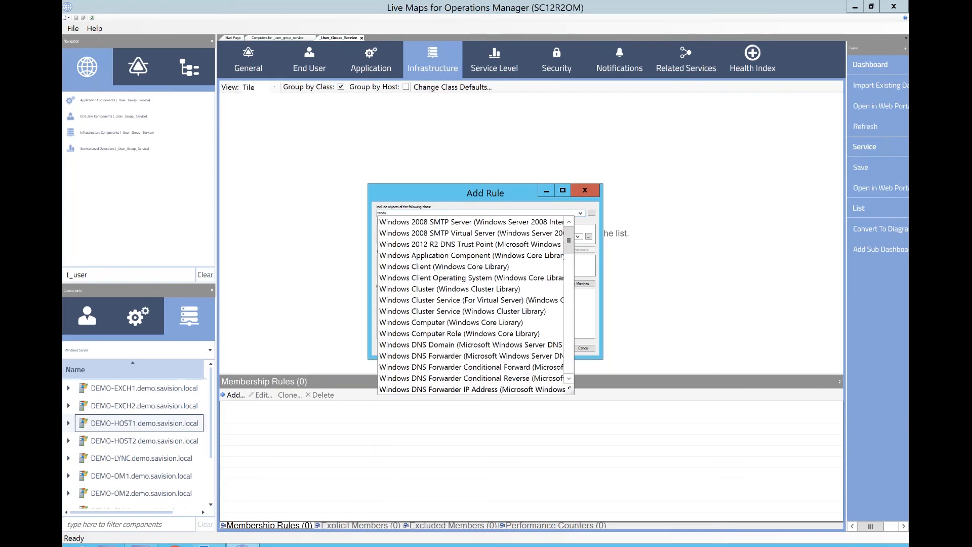
pyautogui.write('ws op')
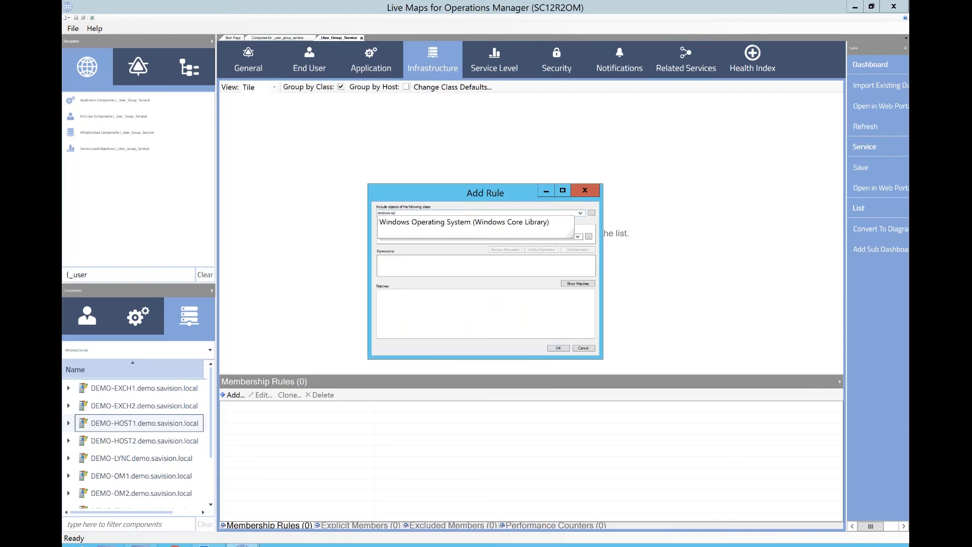
pyautogui.click(462, 221)
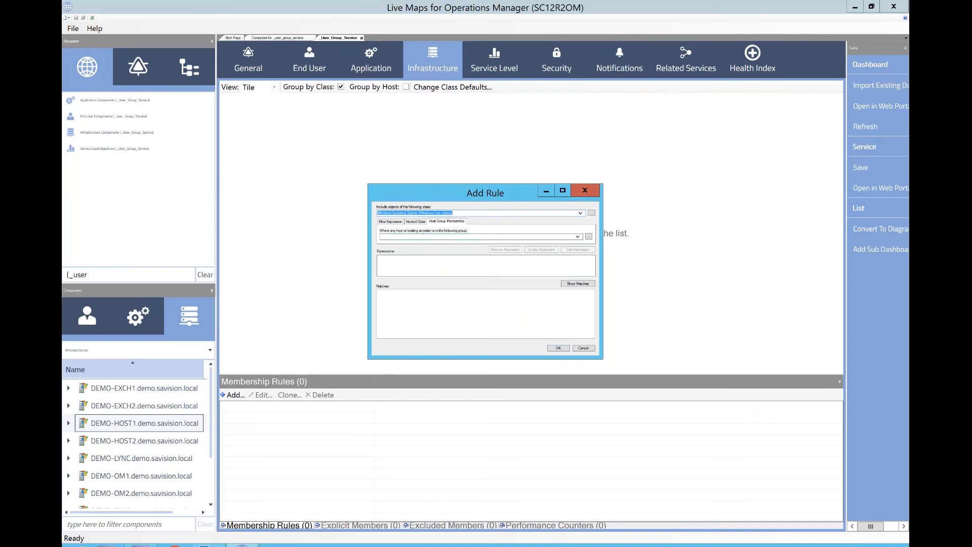
# - Add a host group expression for Computers for _user_group_service, show the matching objects and confirm the rule
pyautogui.click(451, 236)
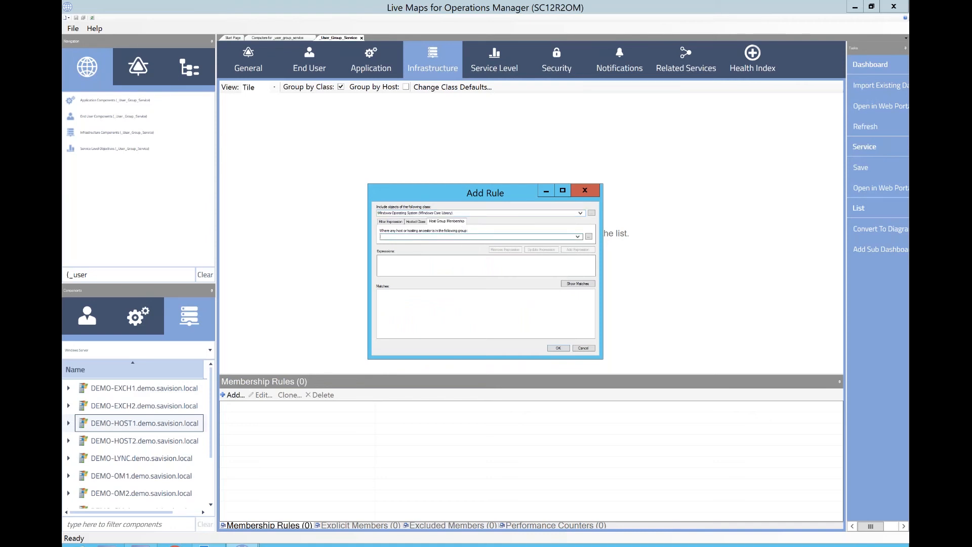
pyautogui.write('compu')
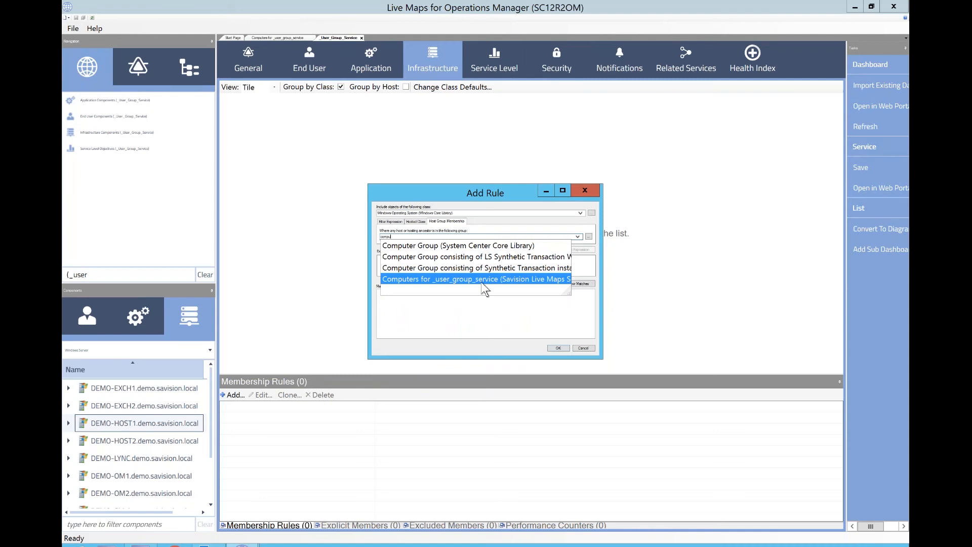
pyautogui.click(489, 279)
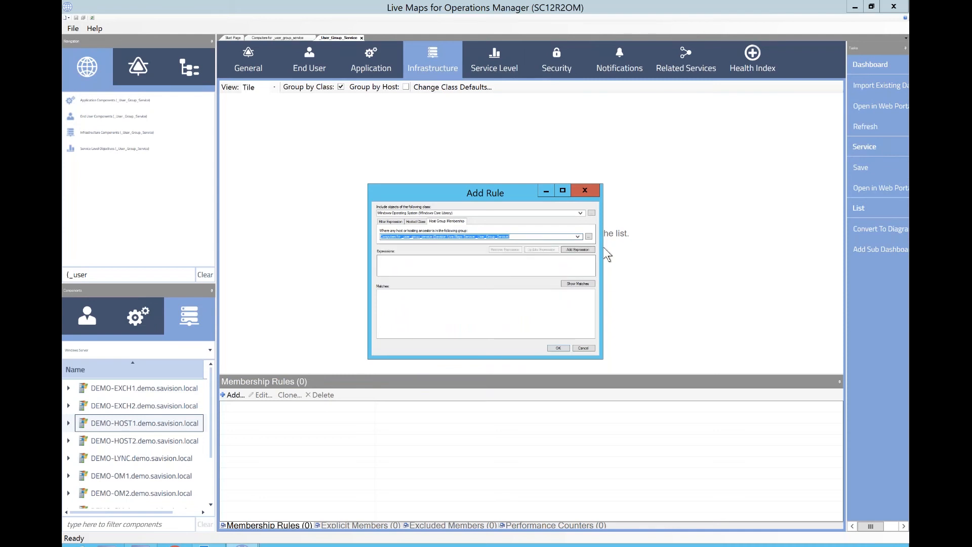
pyautogui.click(578, 249)
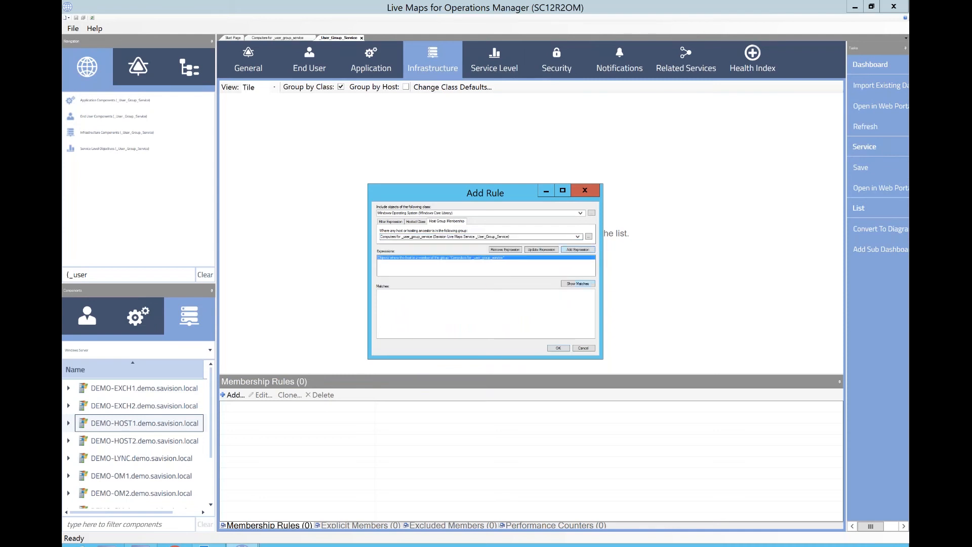
pyautogui.click(580, 283)
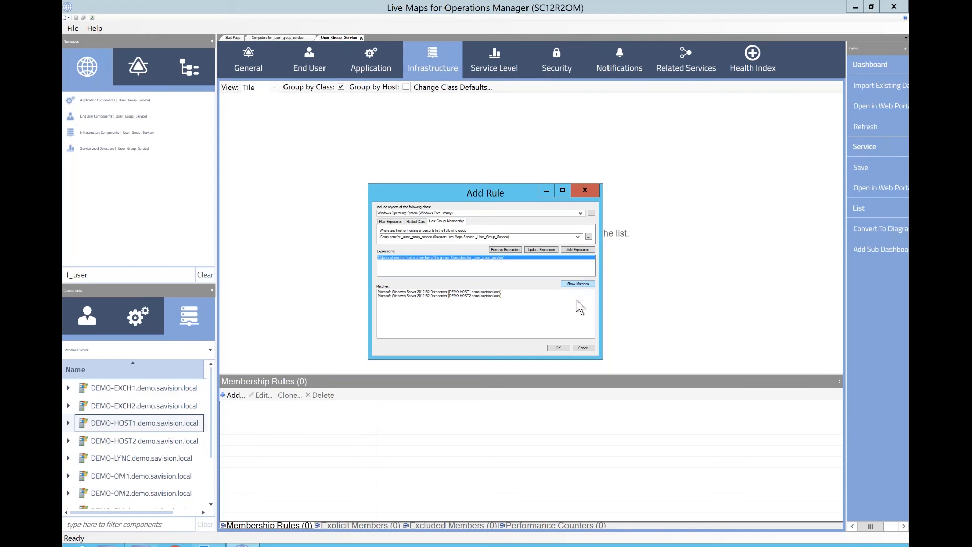
pyautogui.click(562, 348)
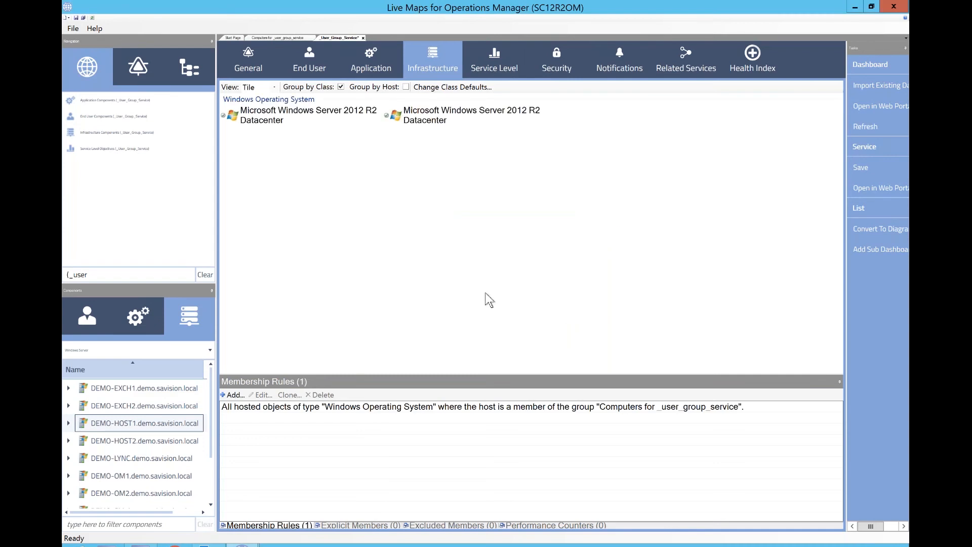
# - Start a new membership rule on the Infrastructure list and include objects of class Logical Disk (Server) (Windows Server Operating System Library)
pyautogui.click(234, 394)
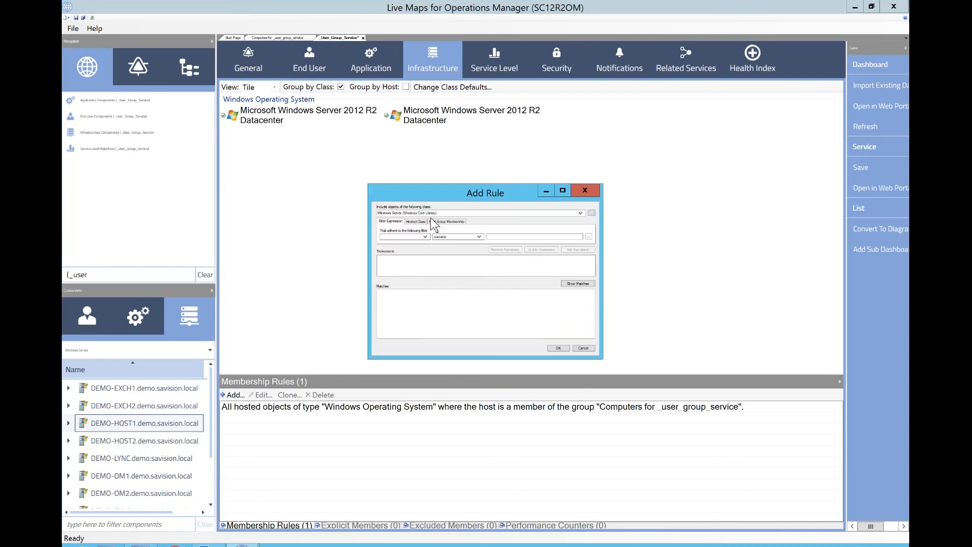
pyautogui.click(432, 221)
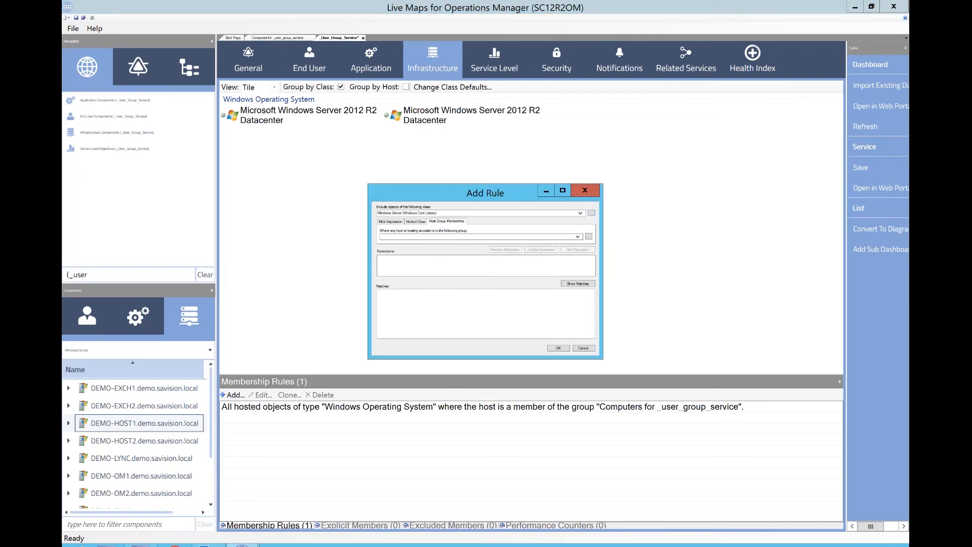
pyautogui.click(448, 213)
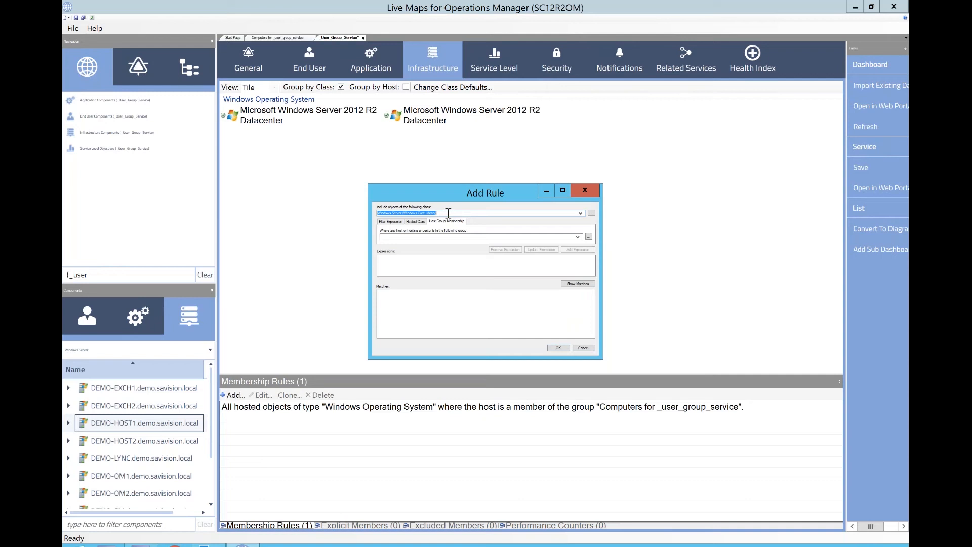
pyautogui.write('Logical disk')
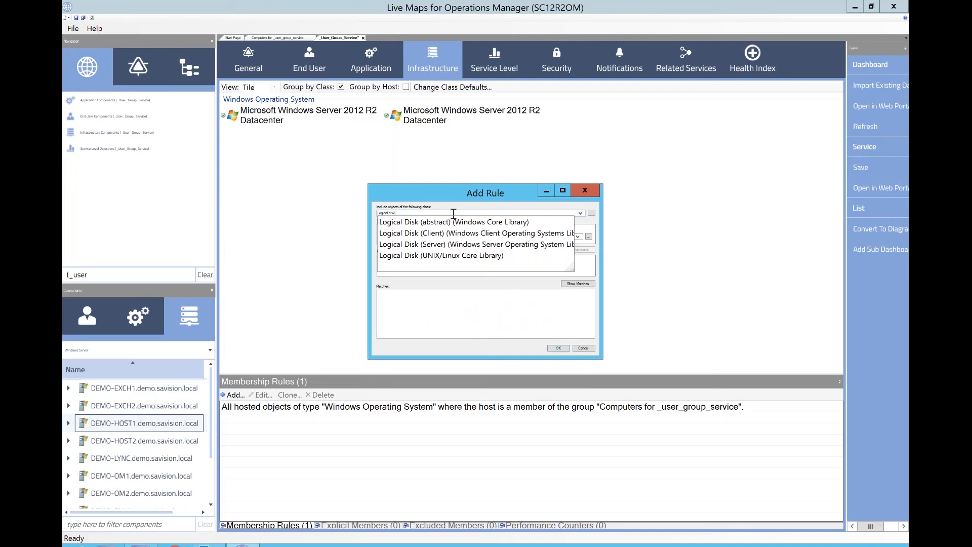
pyautogui.click(431, 247)
# - Set the rule's host group to Computers for _user_group_service
pyautogui.click(435, 237)
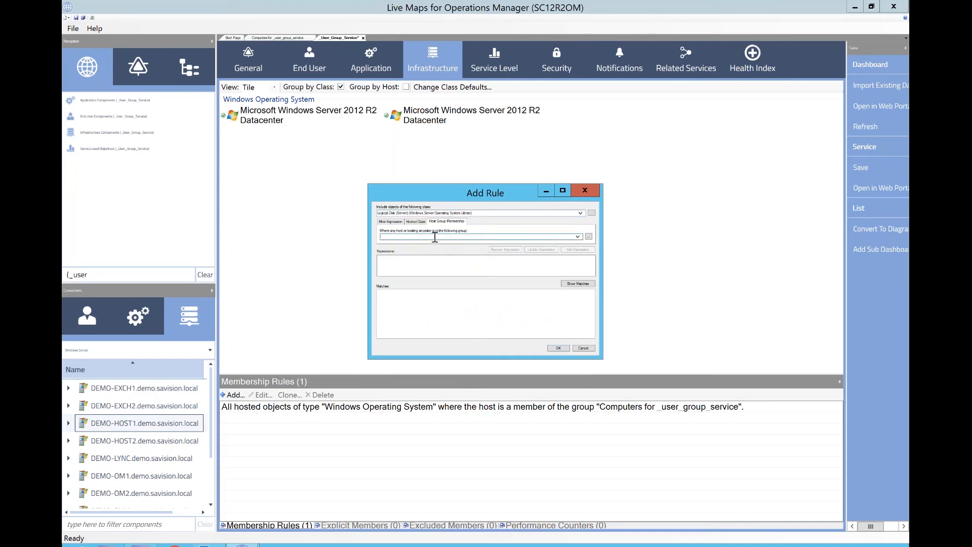
pyautogui.write('comp')
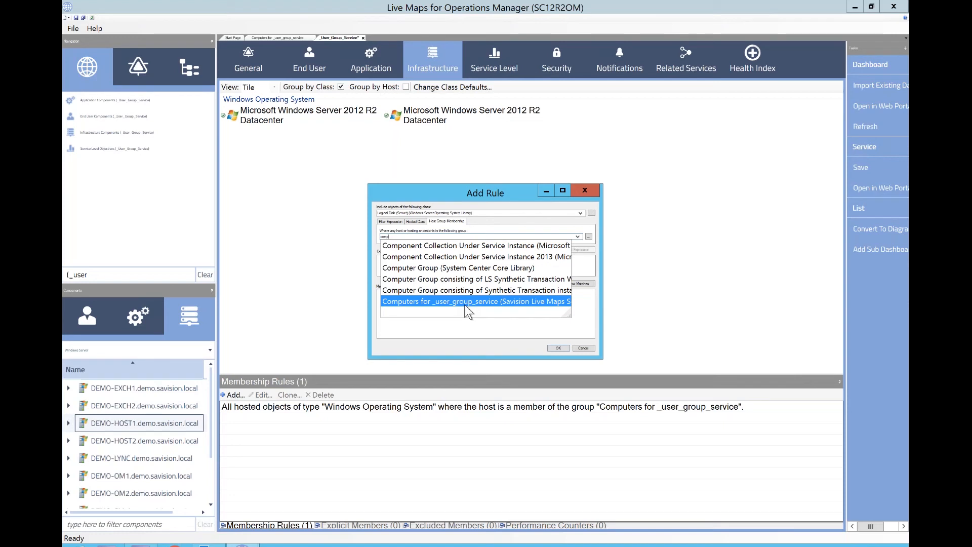
pyautogui.click(496, 303)
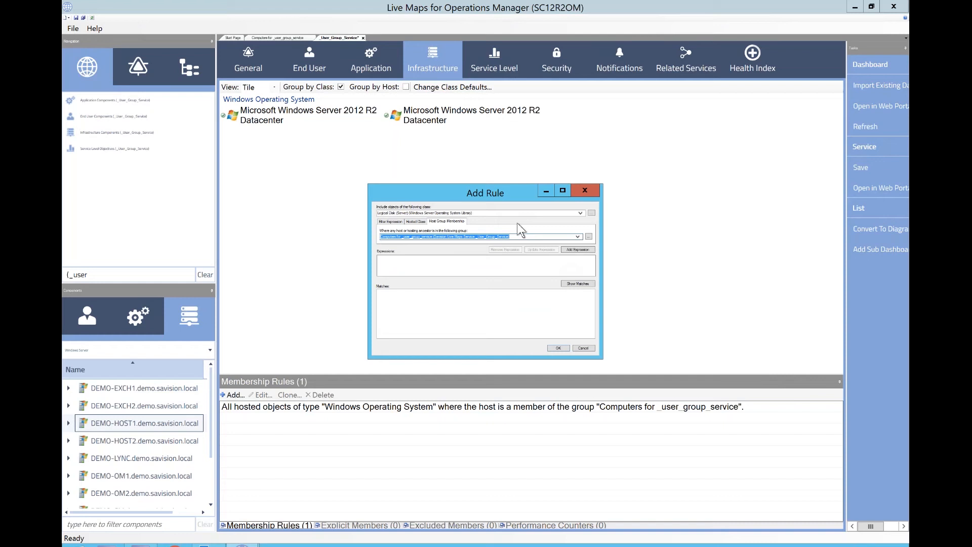
pyautogui.click(581, 213)
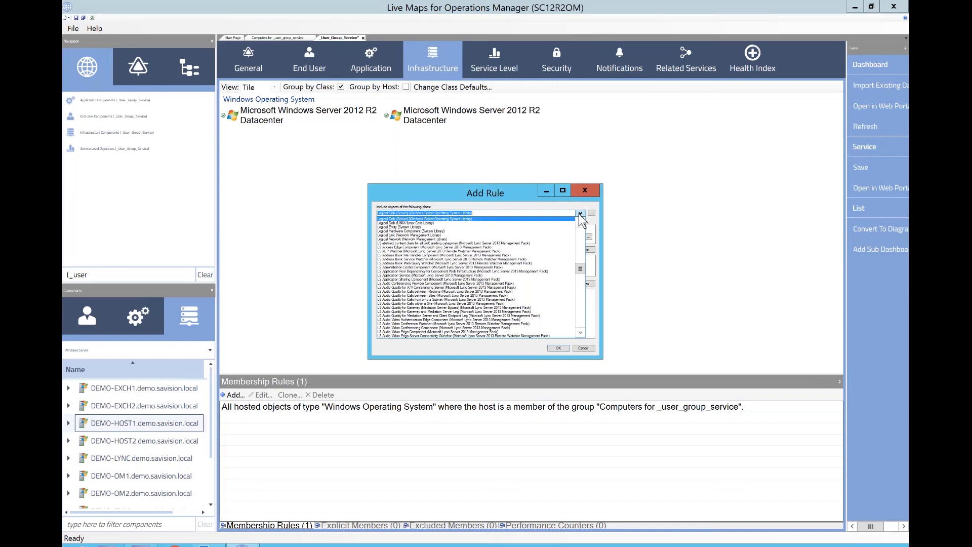
pyautogui.click(454, 199)
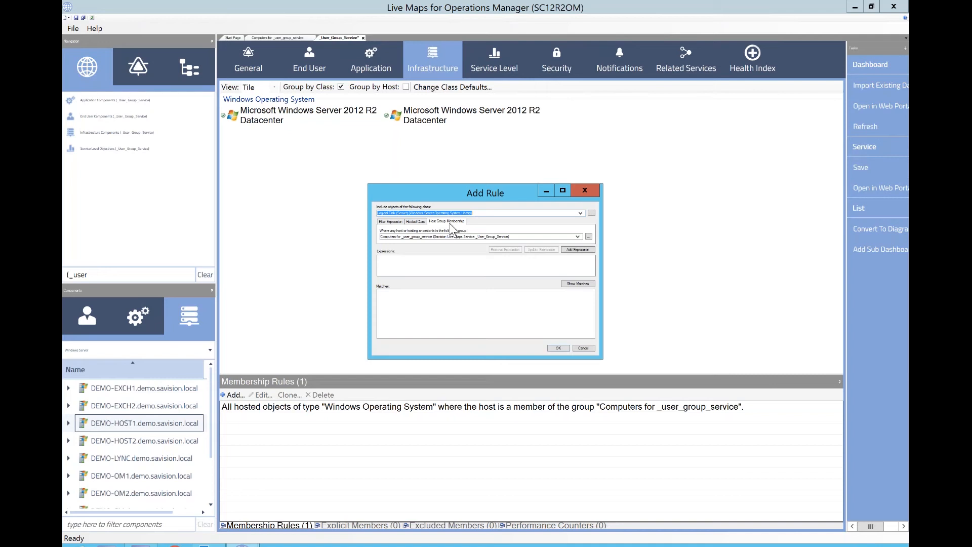
pyautogui.click(489, 212)
pyautogui.click(520, 238)
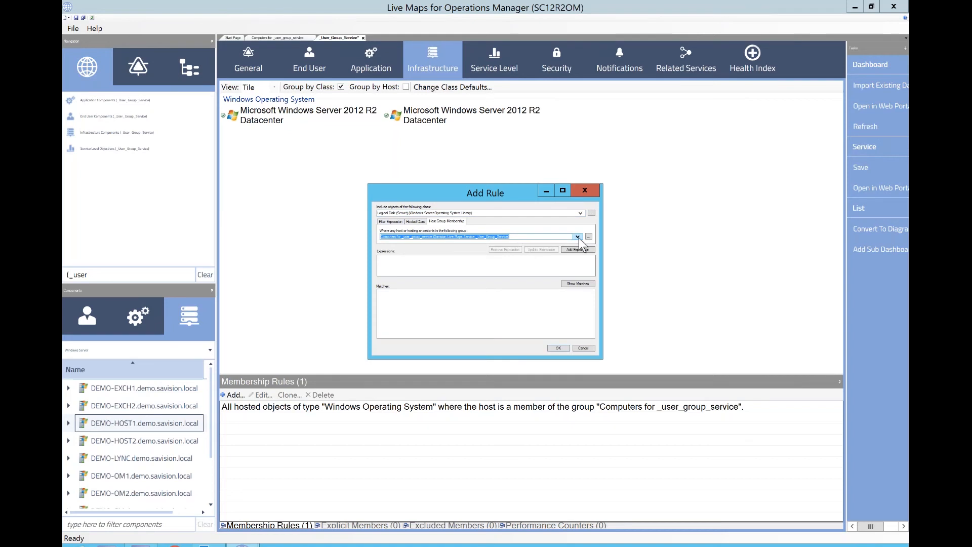
pyautogui.write('com')
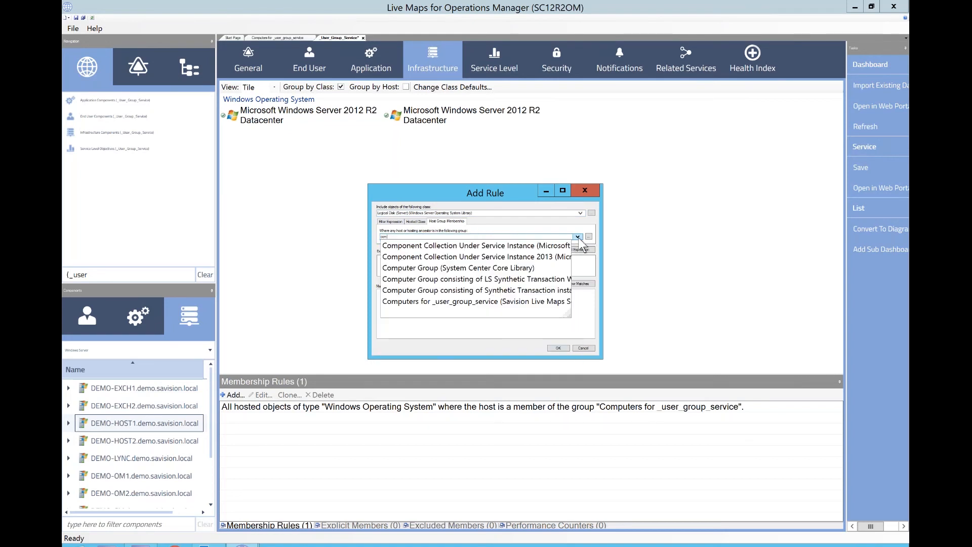
pyautogui.write('p')
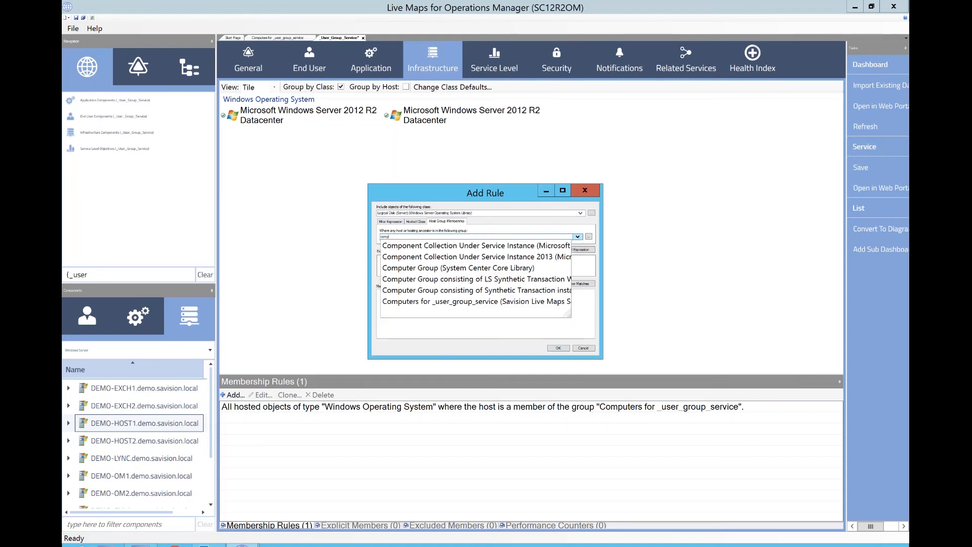
pyautogui.click(437, 303)
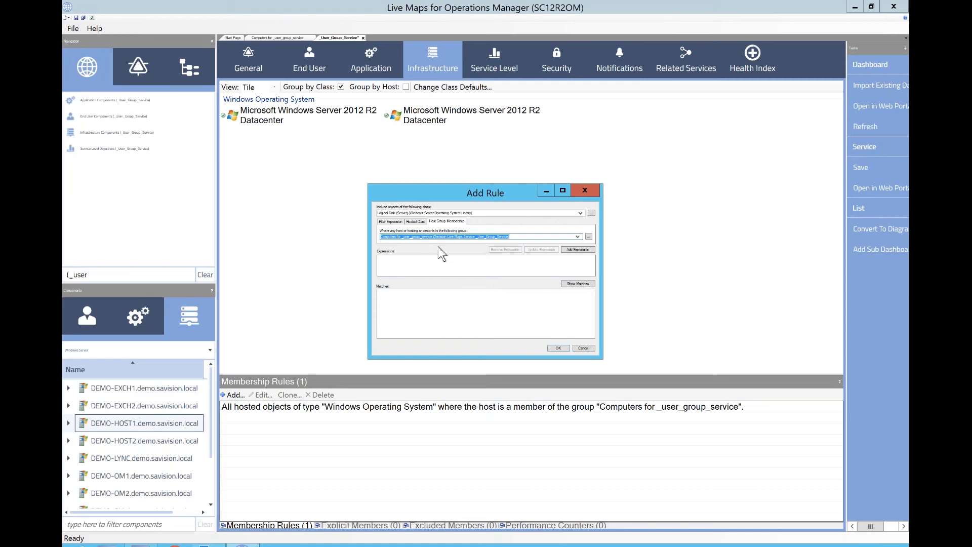
# - Add the host group expression, show the matching objects and confirm the rule
pyautogui.click(578, 250)
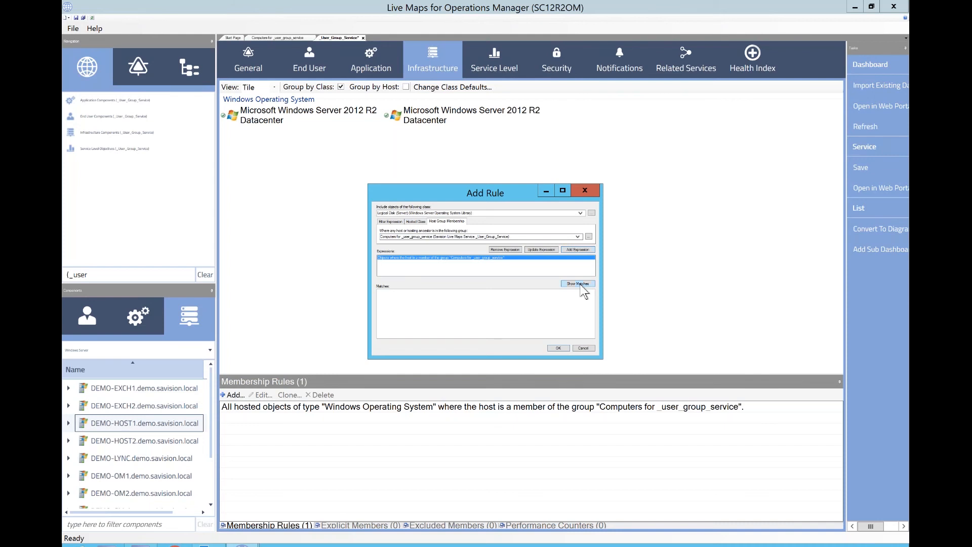
pyautogui.click(580, 286)
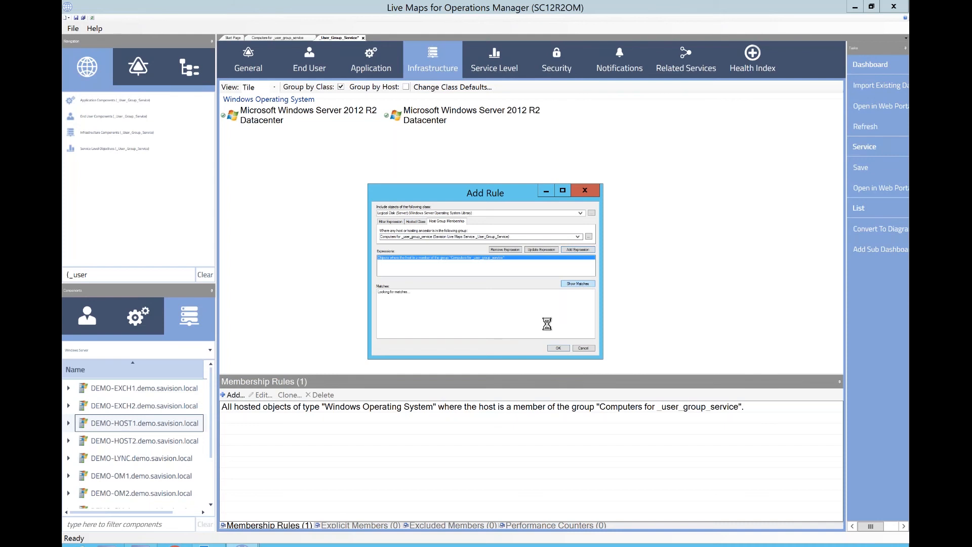
pyautogui.click(557, 349)
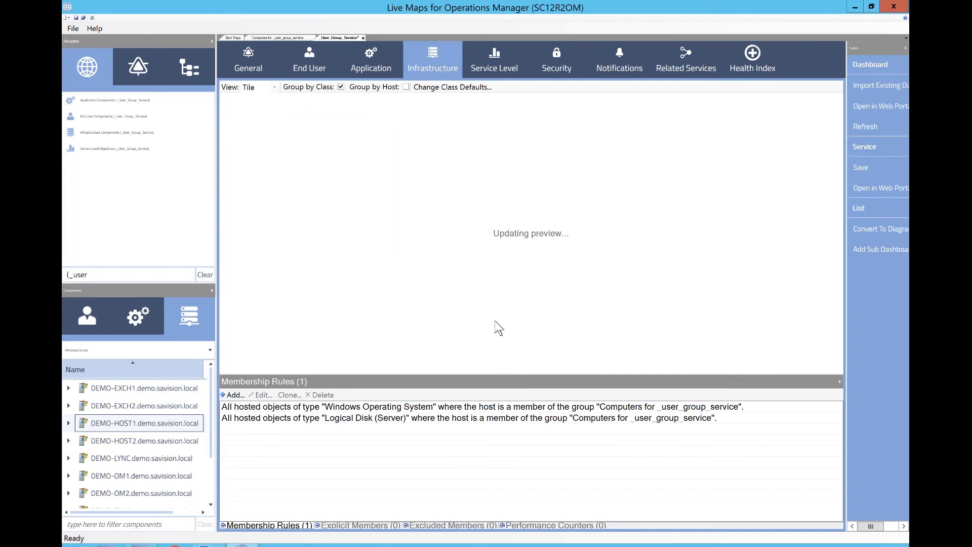
# - View the Infrastructure list grouped by host, then switch back to grouping by class
pyautogui.click(406, 87)
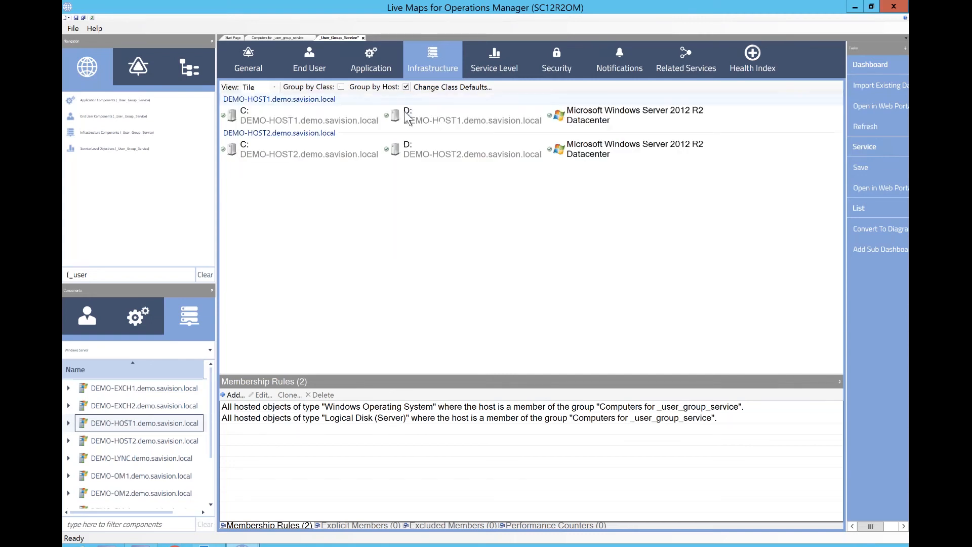
pyautogui.keyDown('shift'); pyautogui.click(595, 148); pyautogui.keyUp('shift')
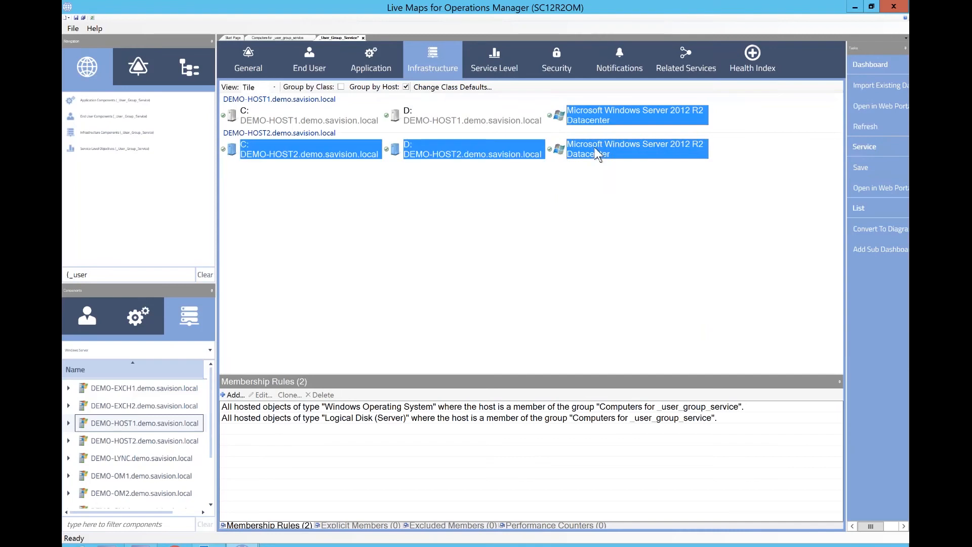
pyautogui.rightClick(595, 147)
pyautogui.click(574, 182)
pyautogui.click(340, 87)
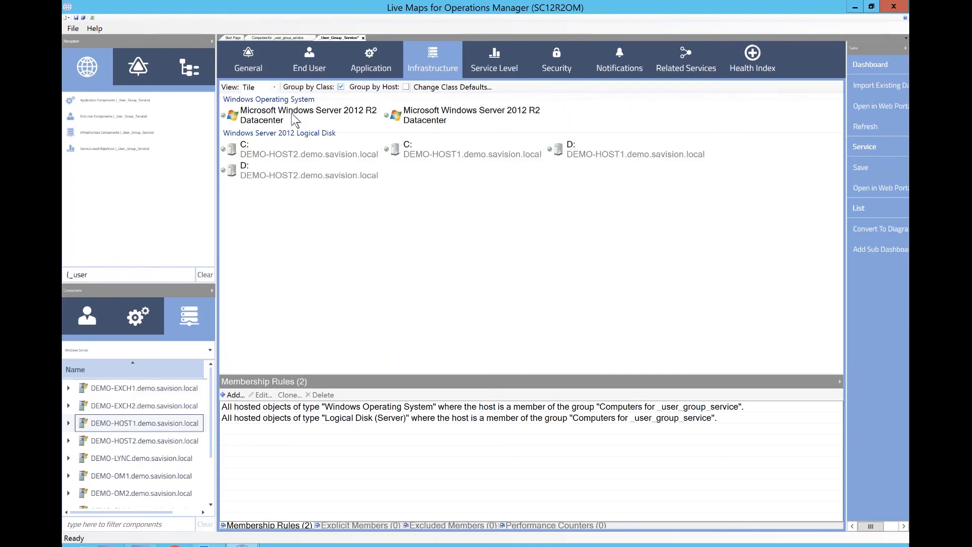
# - Set the label of both Windows Operating System tiles to show Principal Name
pyautogui.click(287, 115)
pyautogui.keyDown('shift'); pyautogui.click(432, 109); pyautogui.keyUp('shift')
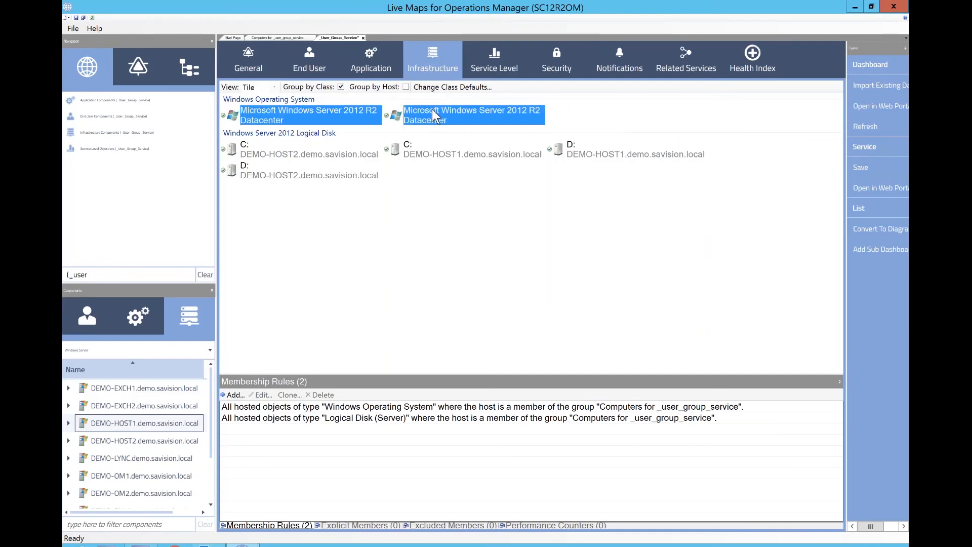
pyautogui.rightClick(432, 109)
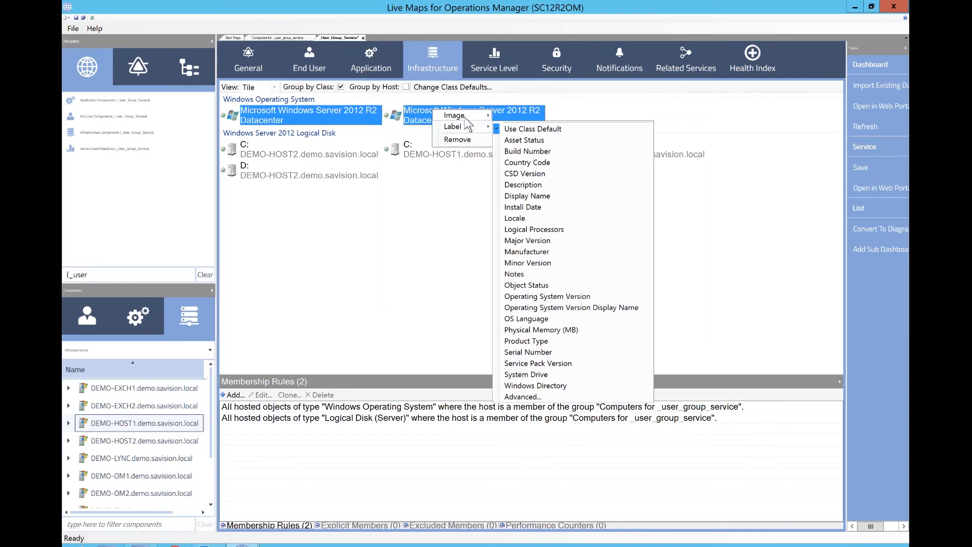
pyautogui.moveTo(460, 128)
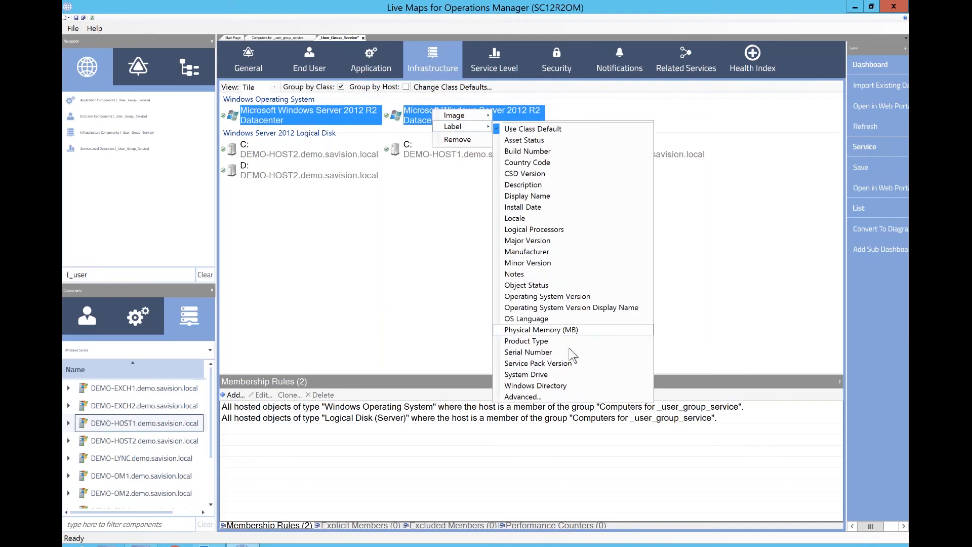
pyautogui.click(521, 397)
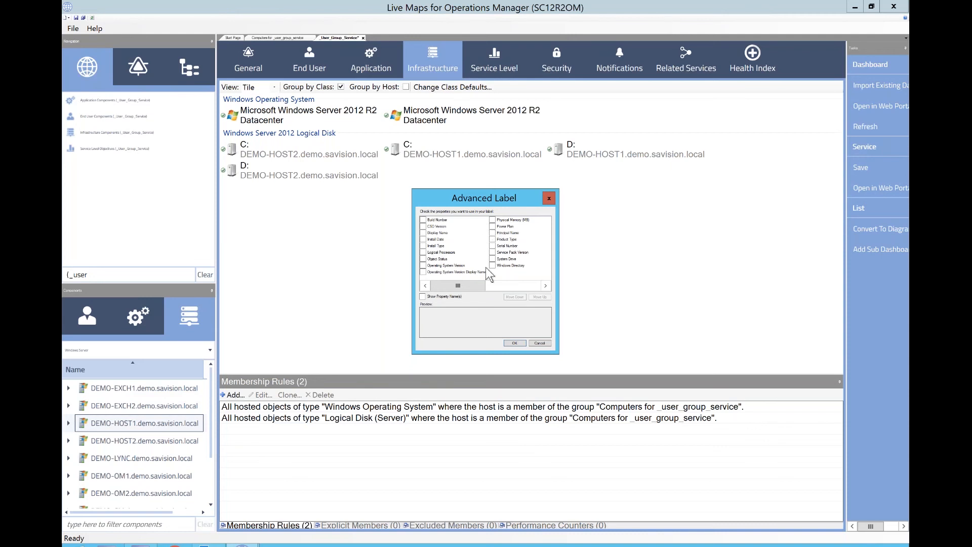
pyautogui.moveTo(481, 284); pyautogui.dragTo(517, 285)
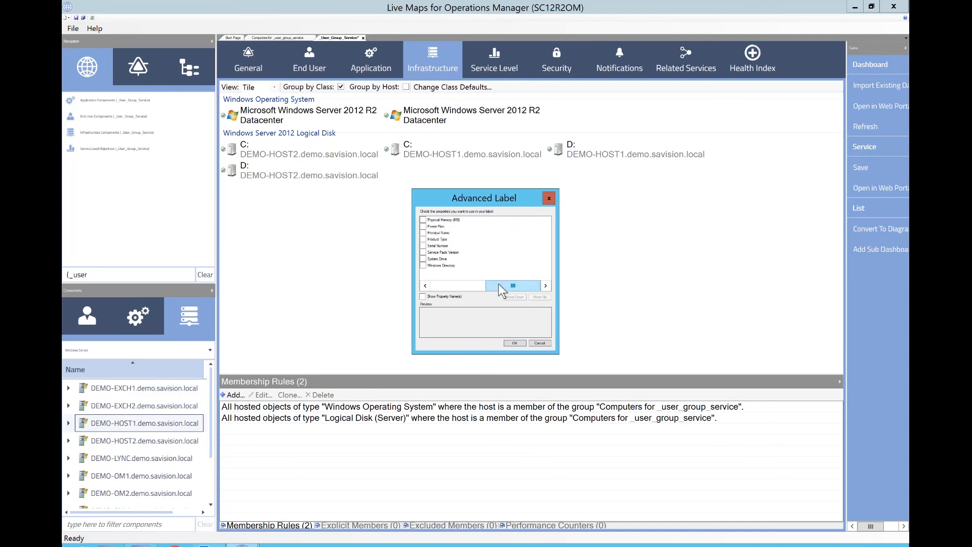
pyautogui.click(423, 233)
pyautogui.click(514, 344)
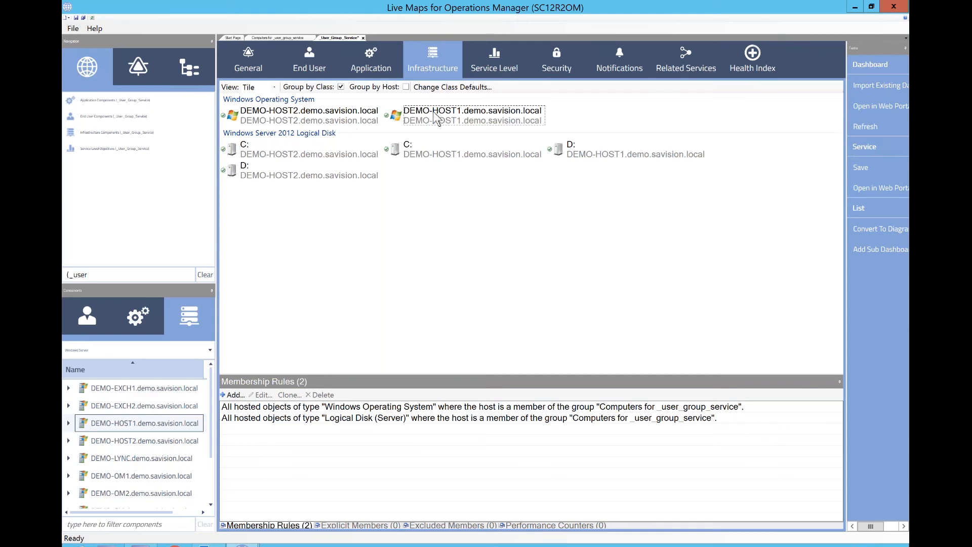
# - Set the DEMO-HOST1 operating system tile's advanced label to show Build Number, Install Date and Principal Name
pyautogui.click(443, 90)
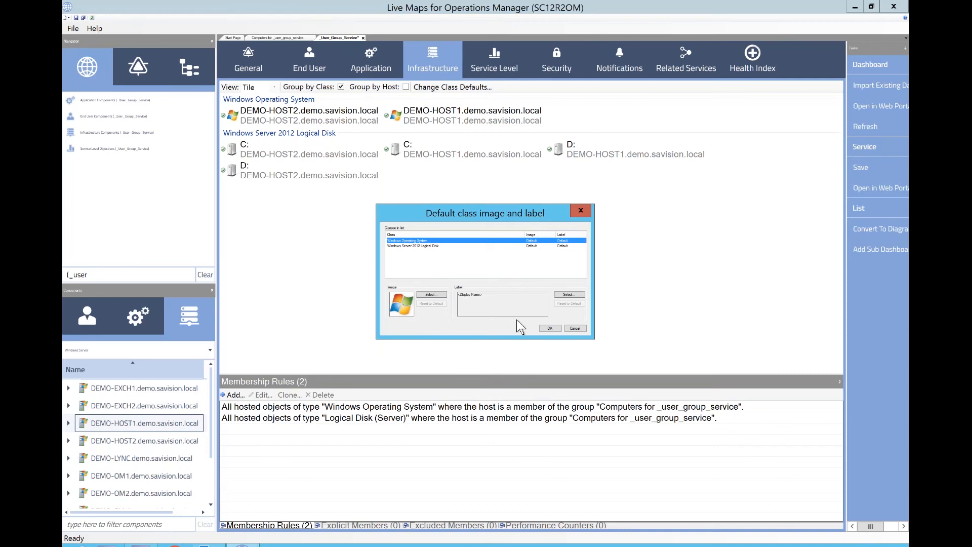
pyautogui.click(577, 329)
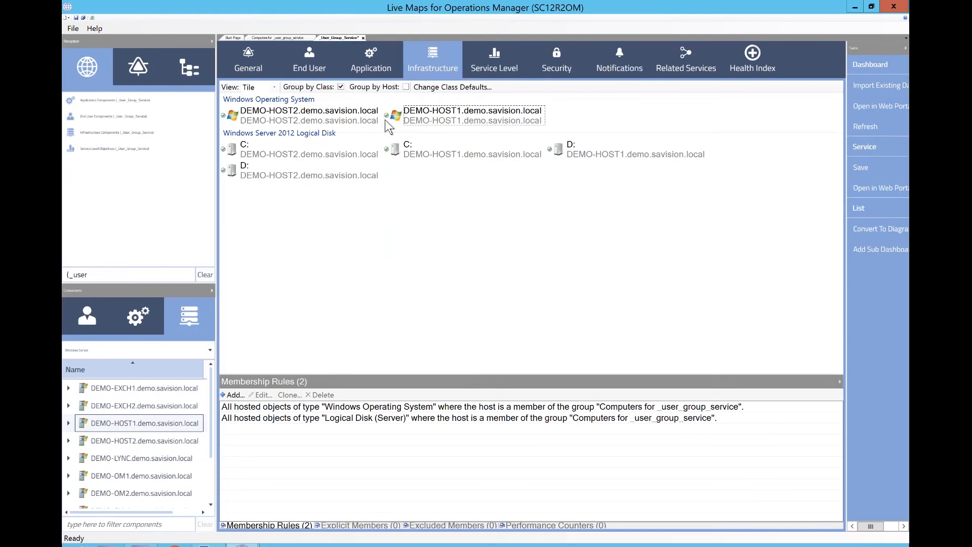
pyautogui.moveTo(389, 127)
pyautogui.rightClick(434, 118)
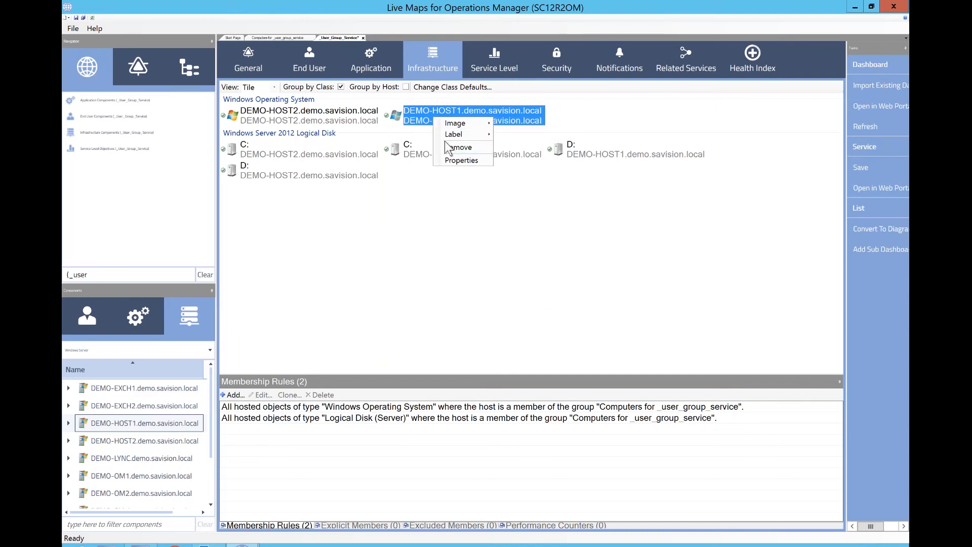
pyautogui.moveTo(454, 134)
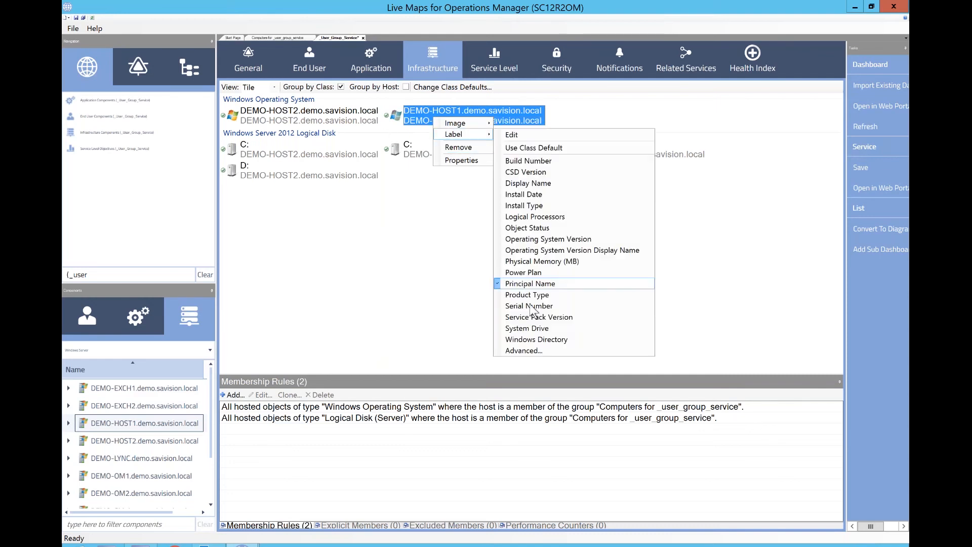
pyautogui.click(524, 351)
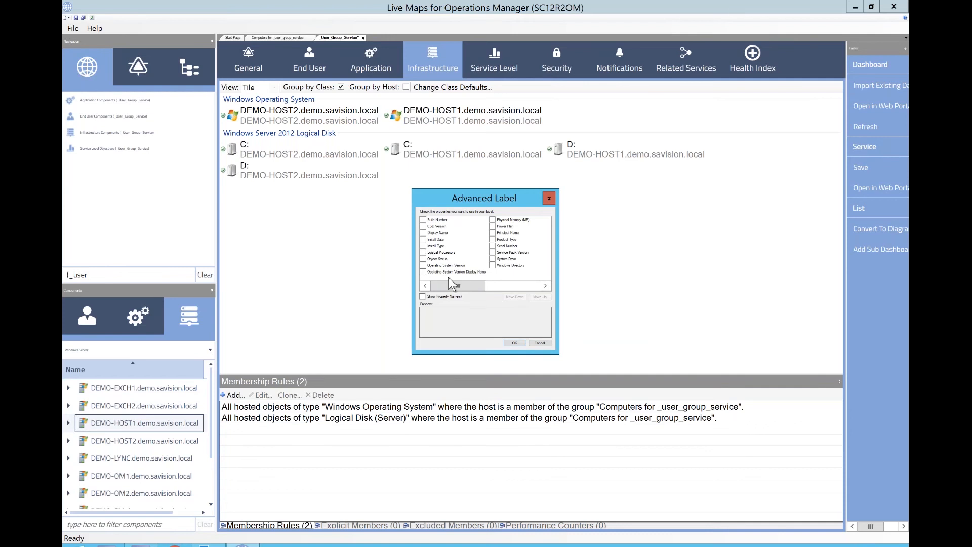
pyautogui.click(423, 239)
pyautogui.click(422, 219)
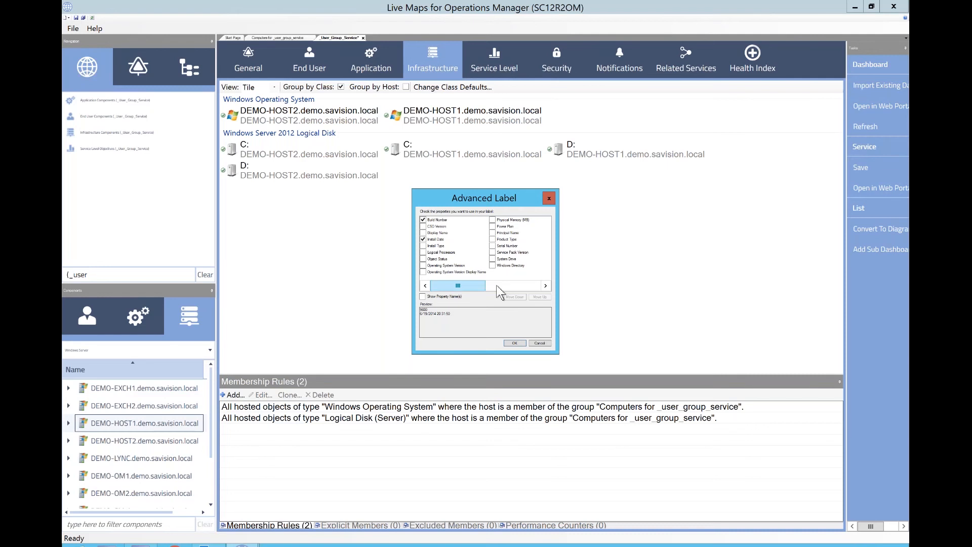
pyautogui.click(493, 234)
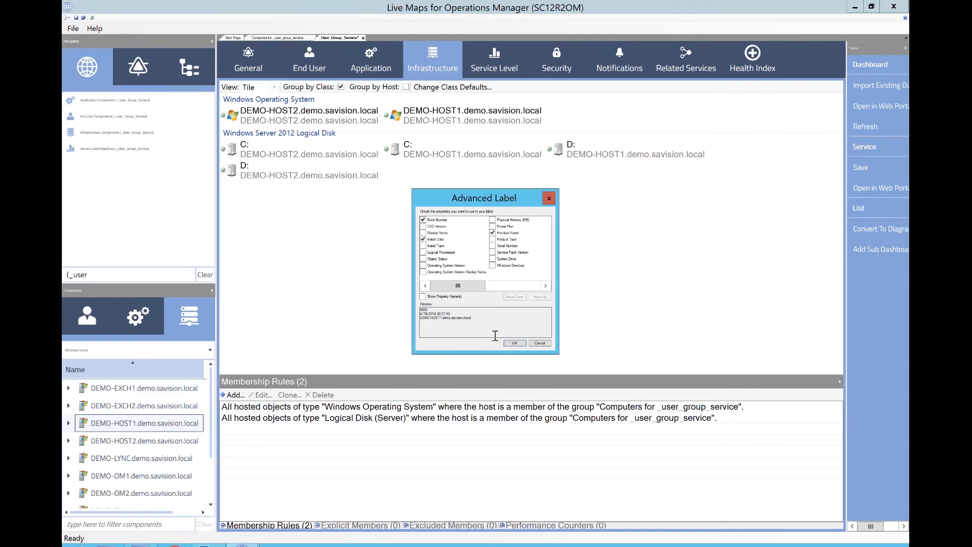
pyautogui.click(512, 343)
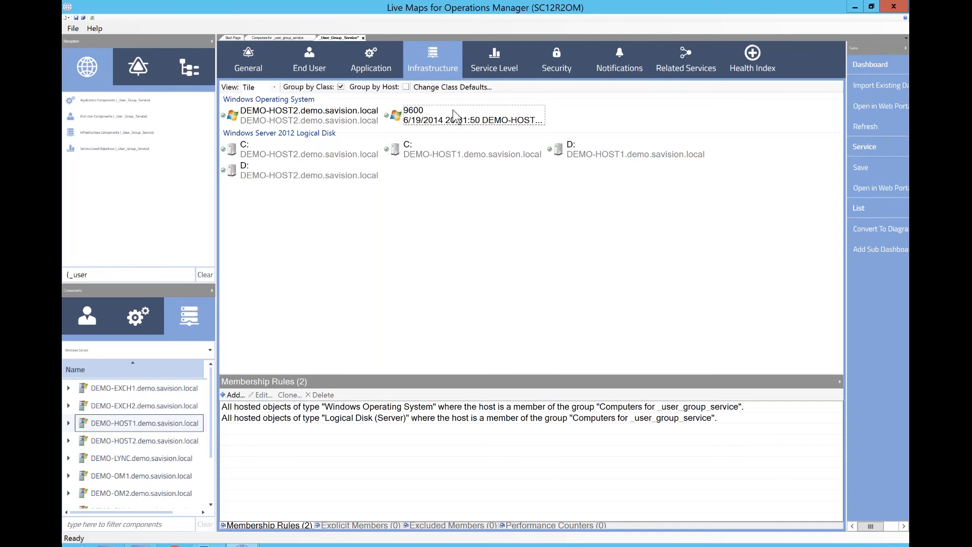
# - Add an Application membership rule including Web Site objects hosted in the Computers for _user_group_service group, and show its matches
pyautogui.moveTo(455, 116)
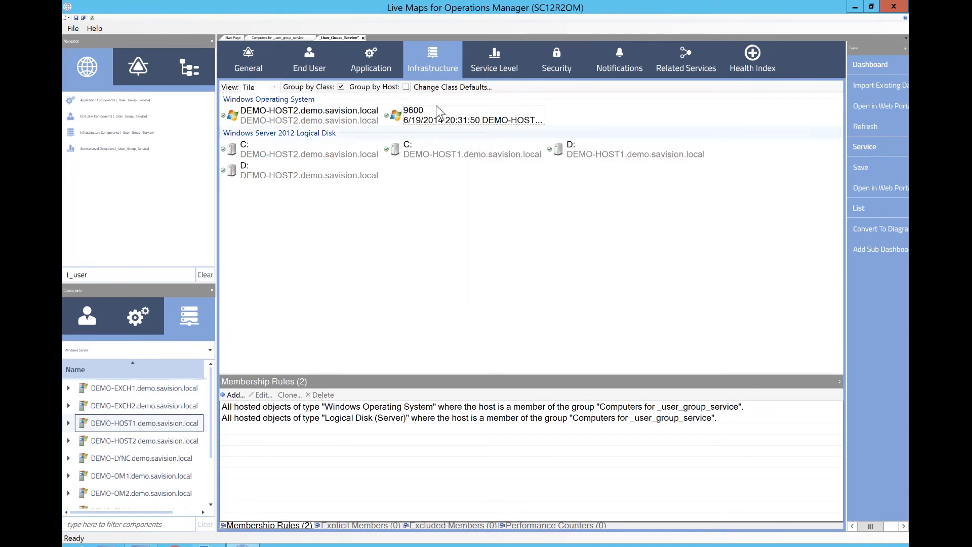
pyautogui.click(380, 71)
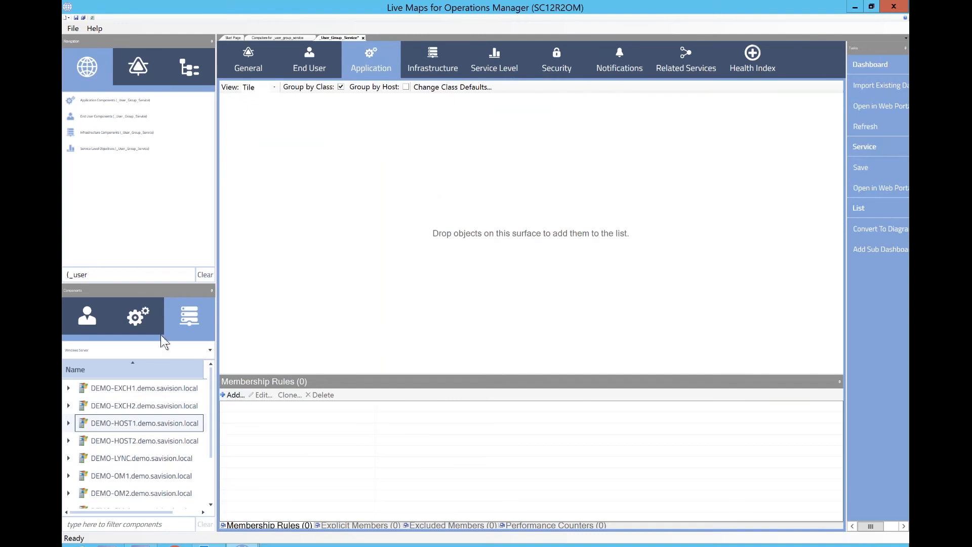
pyautogui.click(233, 395)
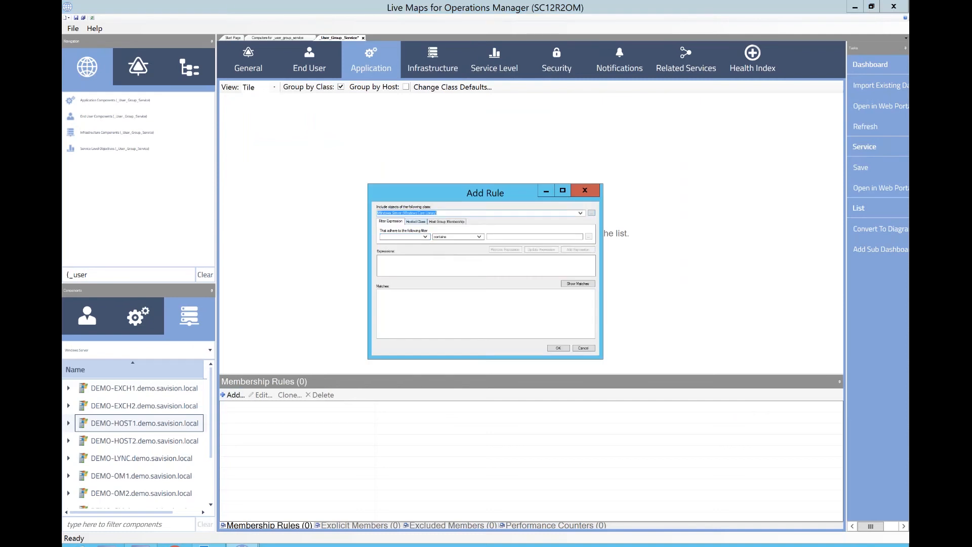
pyautogui.click(439, 223)
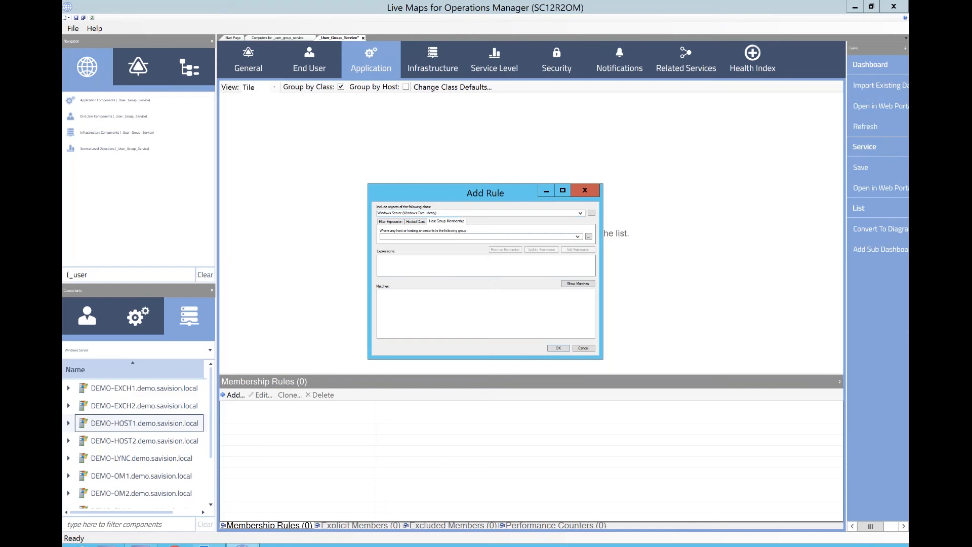
pyautogui.moveTo(438, 213); pyautogui.dragTo(376, 213)
pyautogui.write('web site')
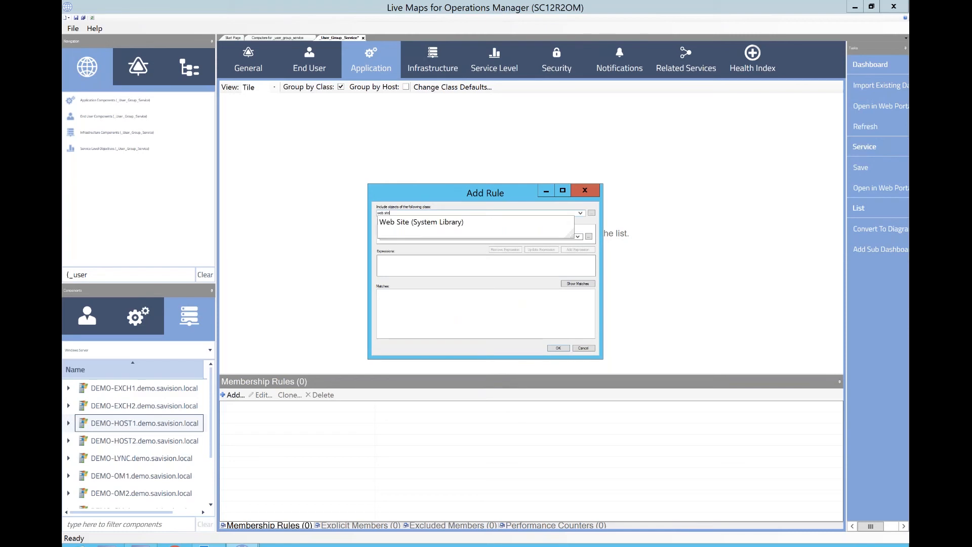
pyautogui.press('Return')
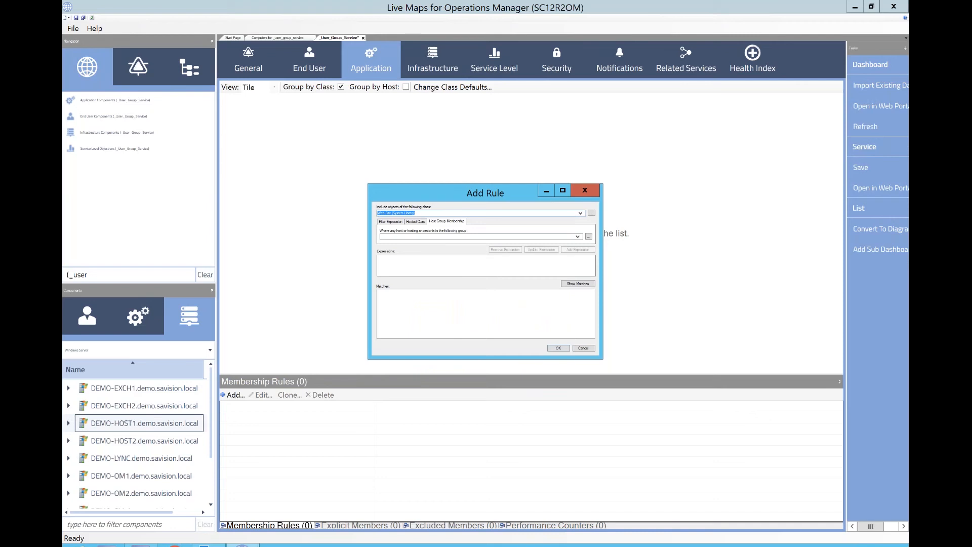
pyautogui.click(578, 238)
pyautogui.write('comp')
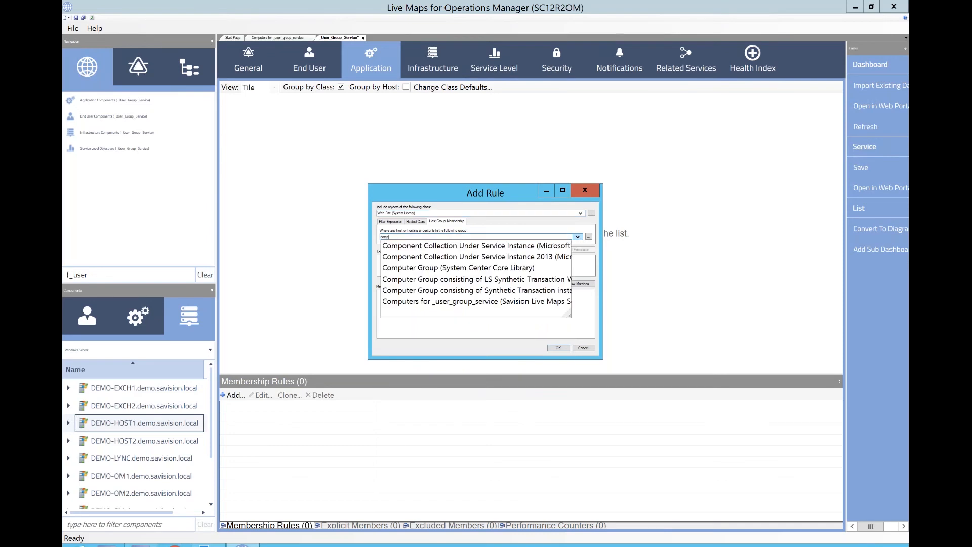
pyautogui.click(464, 302)
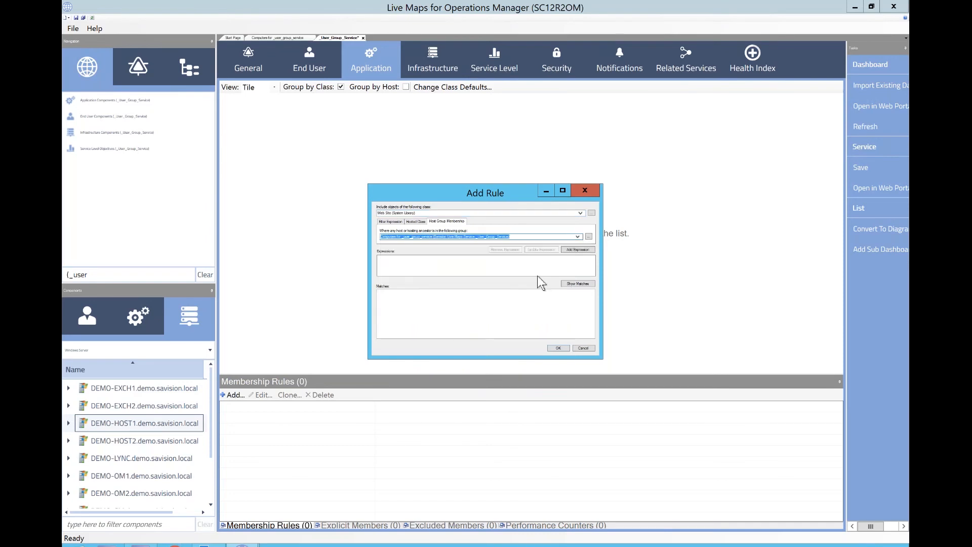
pyautogui.click(576, 284)
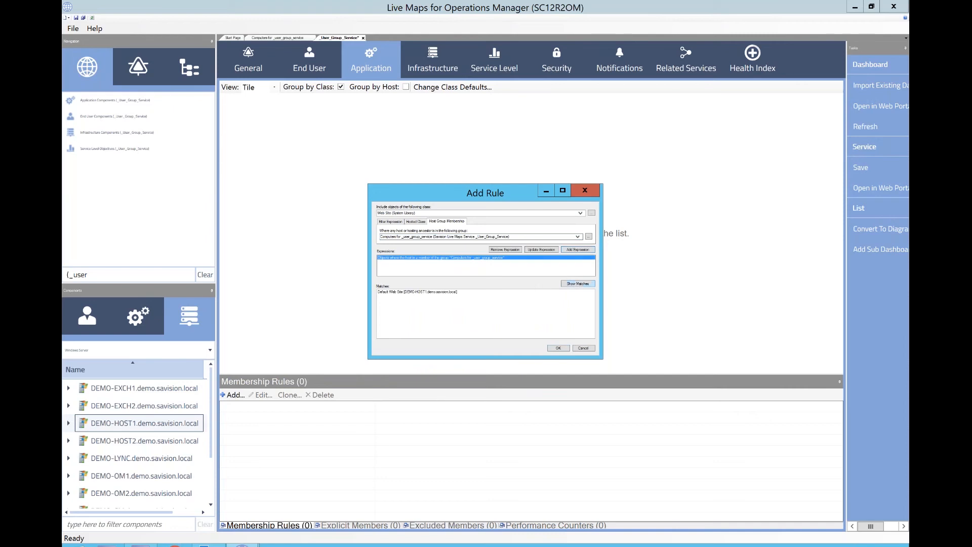
pyautogui.click(557, 349)
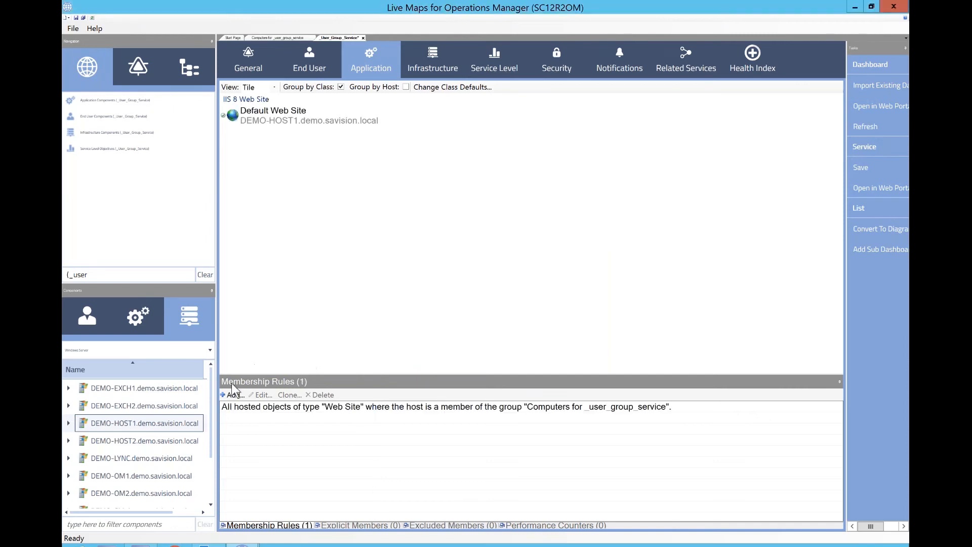
# - Clone the Web Site rule, changing its class to IIS Application Pool with the same host group condition
pyautogui.click(241, 408)
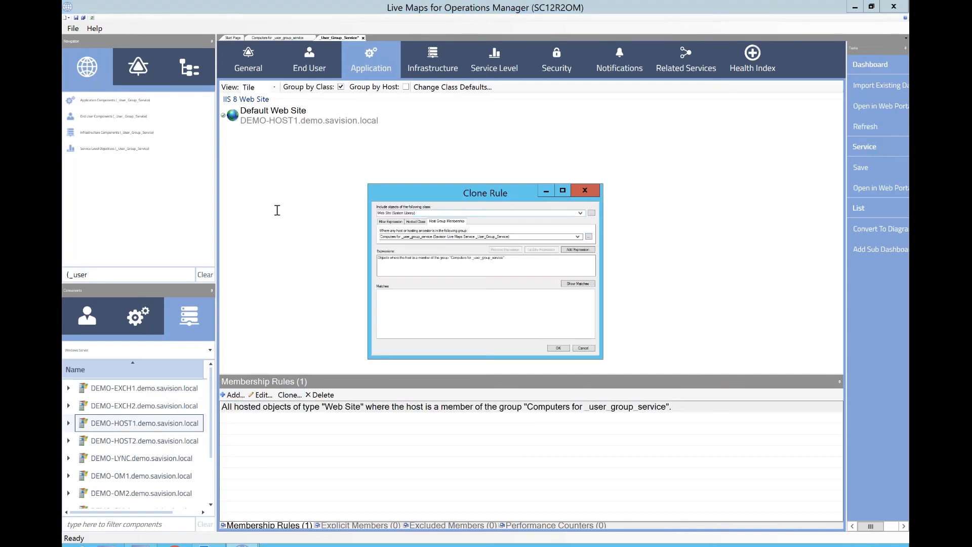
pyautogui.moveTo(417, 213); pyautogui.dragTo(276, 211)
pyautogui.write('iis ')
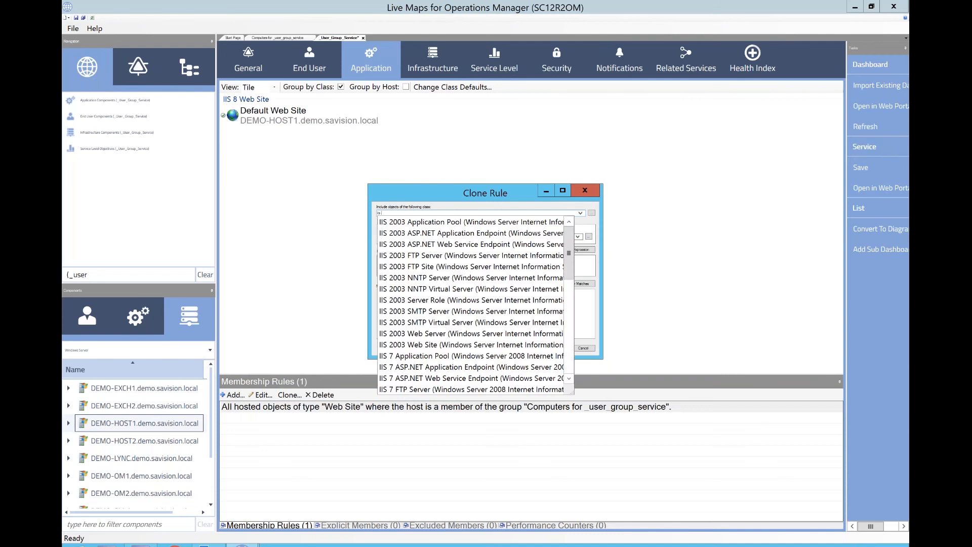
pyautogui.write('appl')
pyautogui.click(459, 233)
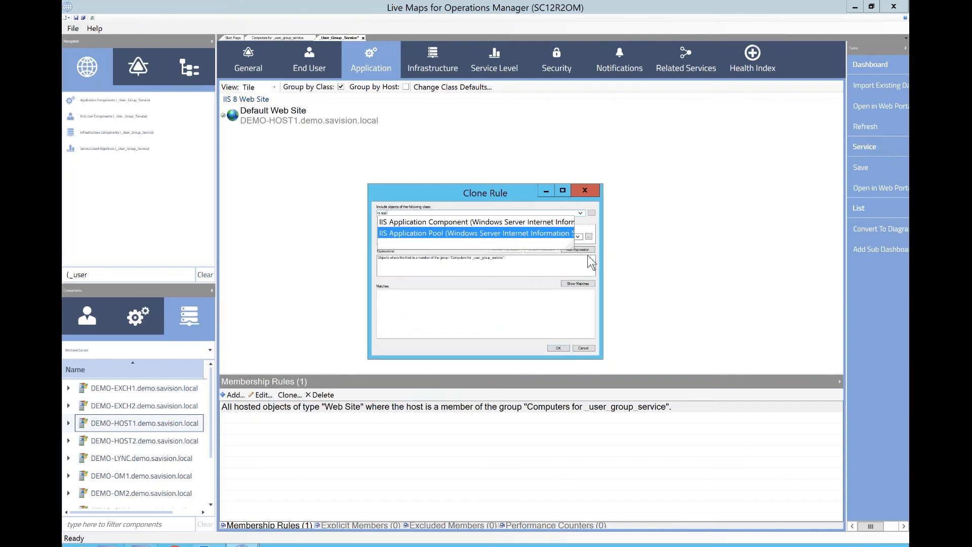
pyautogui.click(581, 250)
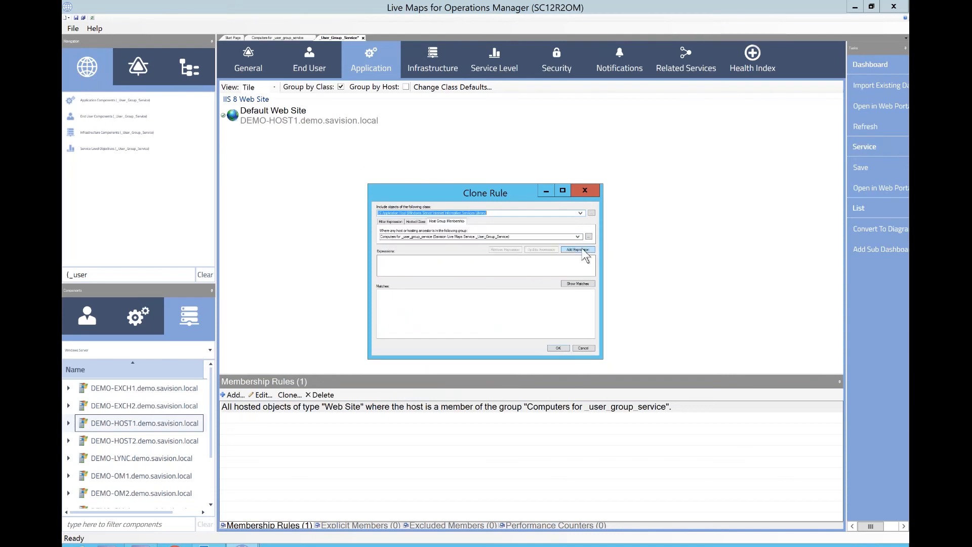
pyautogui.click(559, 348)
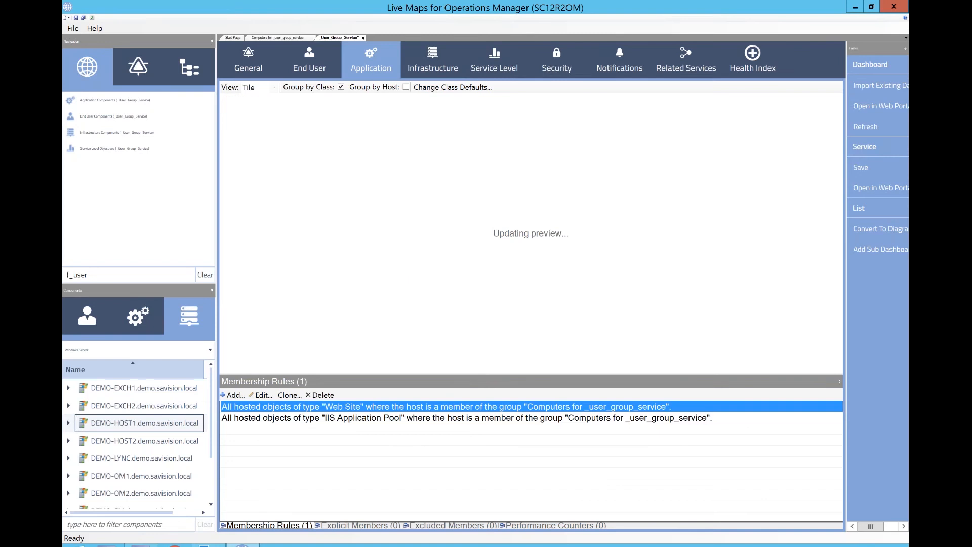
# - Start cloning another membership rule
pyautogui.click(286, 394)
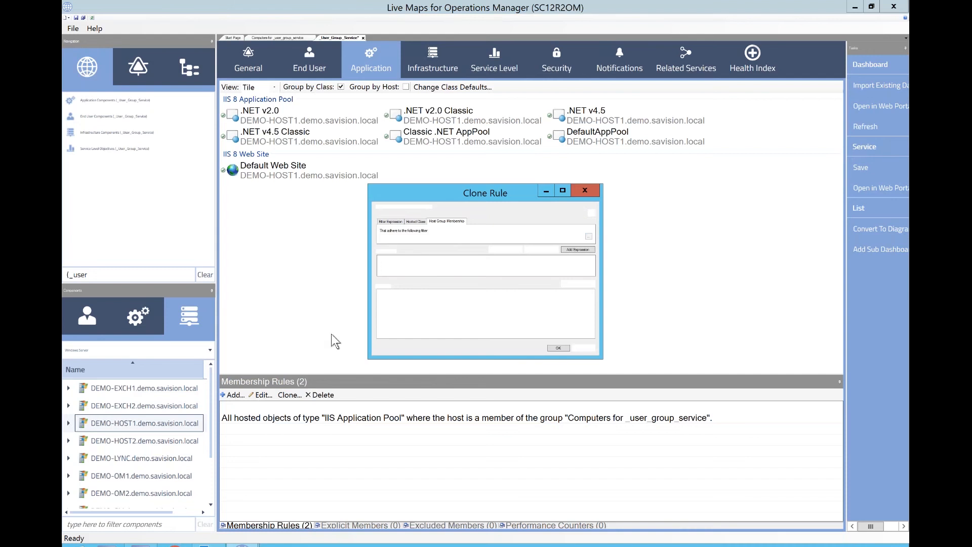
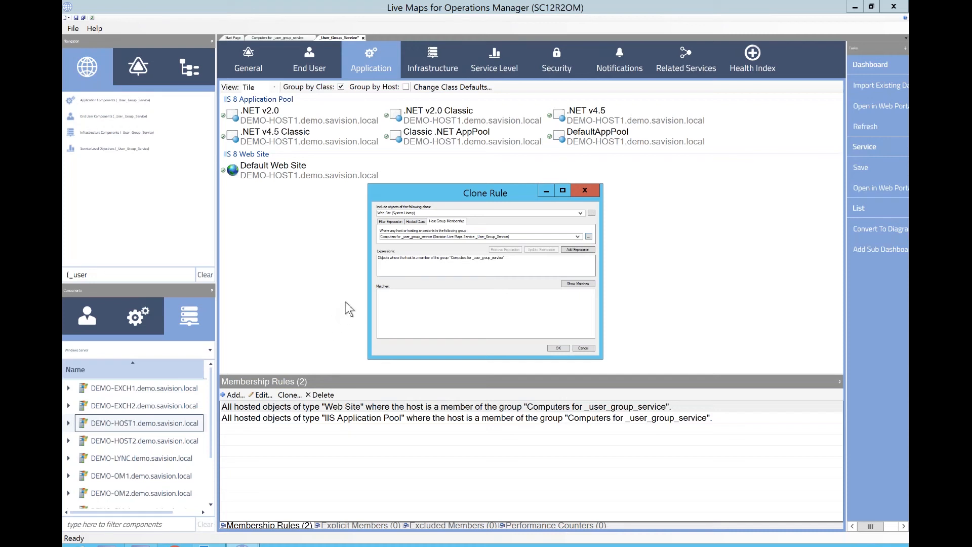
# - Try changing the cloned rule's class to Database (System Library), keeping the host group expression, and show its matches
pyautogui.moveTo(429, 213); pyautogui.dragTo(292, 213)
pyautogui.write('datab')
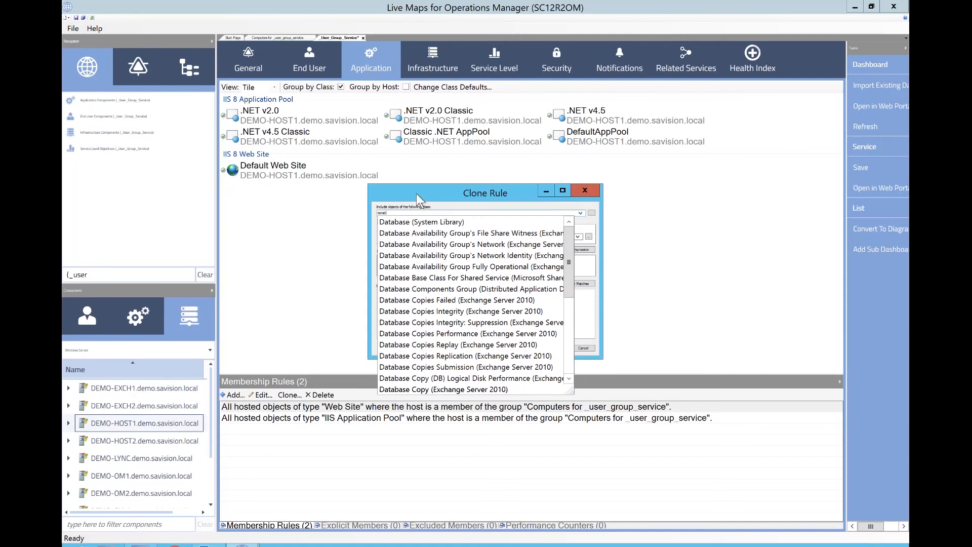
pyautogui.click(409, 223)
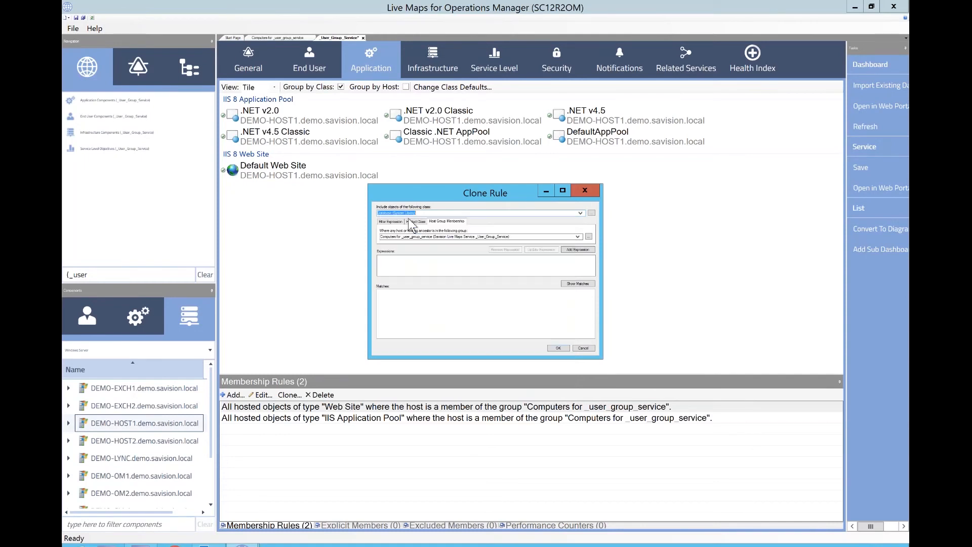
pyautogui.click(578, 250)
pyautogui.click(570, 284)
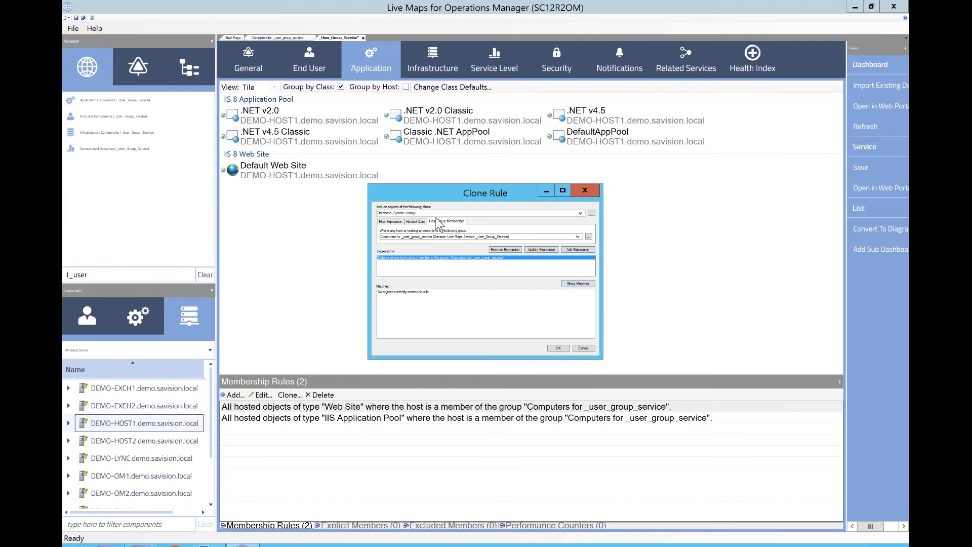
# - Try adding a filter expression where Display Name contains Operations manager for the Database class
pyautogui.click(397, 222)
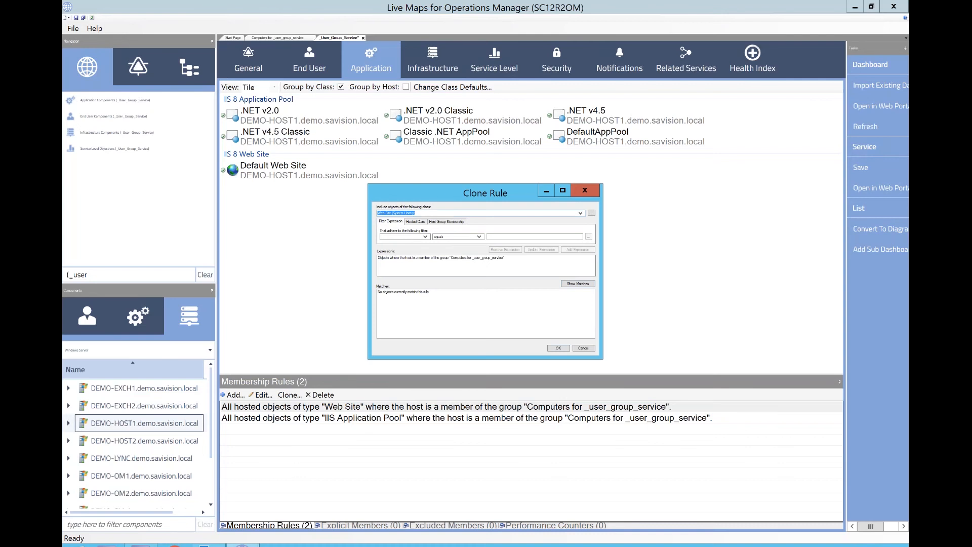
pyautogui.write('datab')
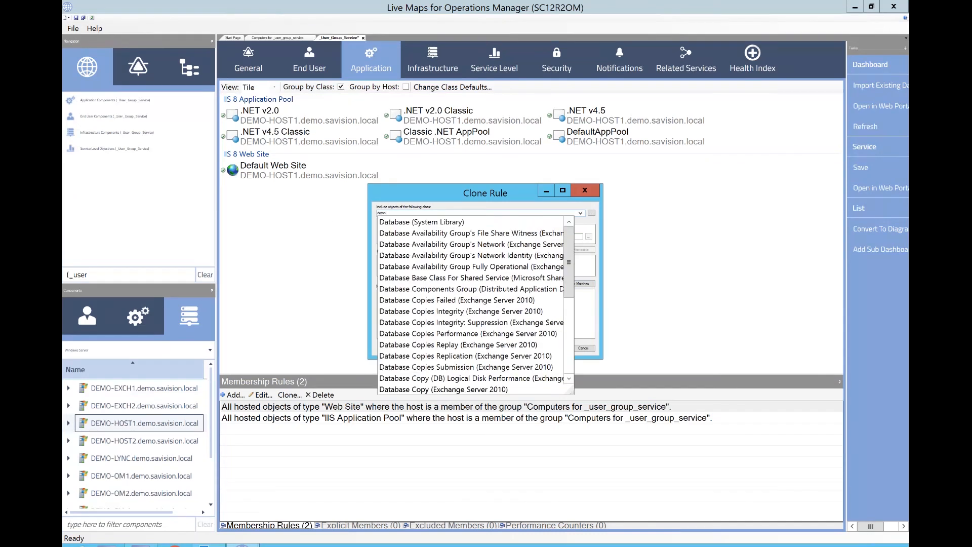
pyautogui.click(454, 223)
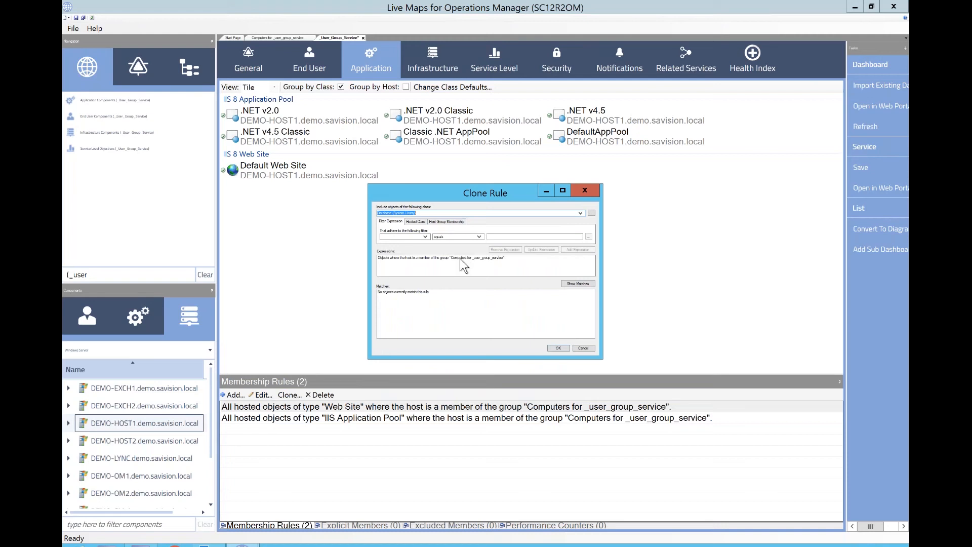
pyautogui.click(425, 237)
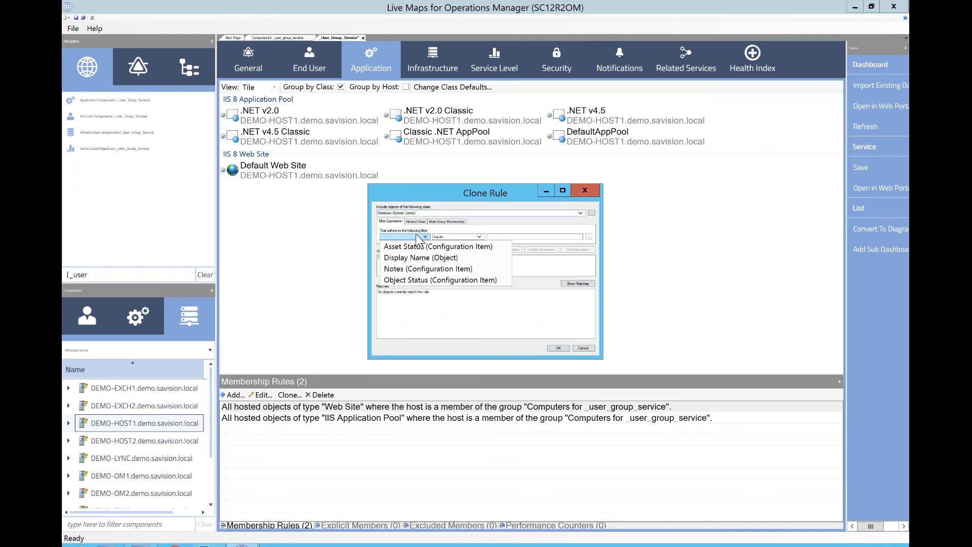
pyautogui.click(398, 258)
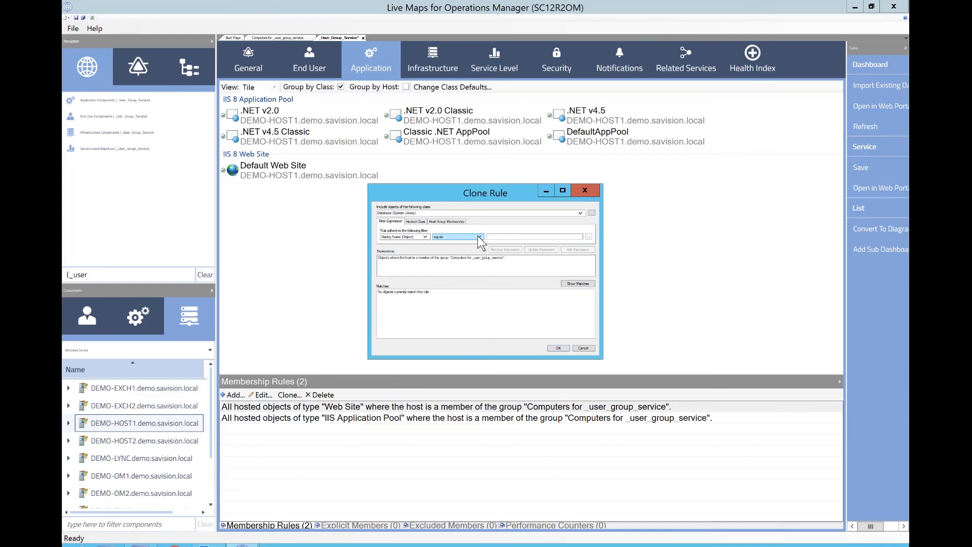
pyautogui.click(477, 238)
pyautogui.click(460, 250)
pyautogui.write('Operations')
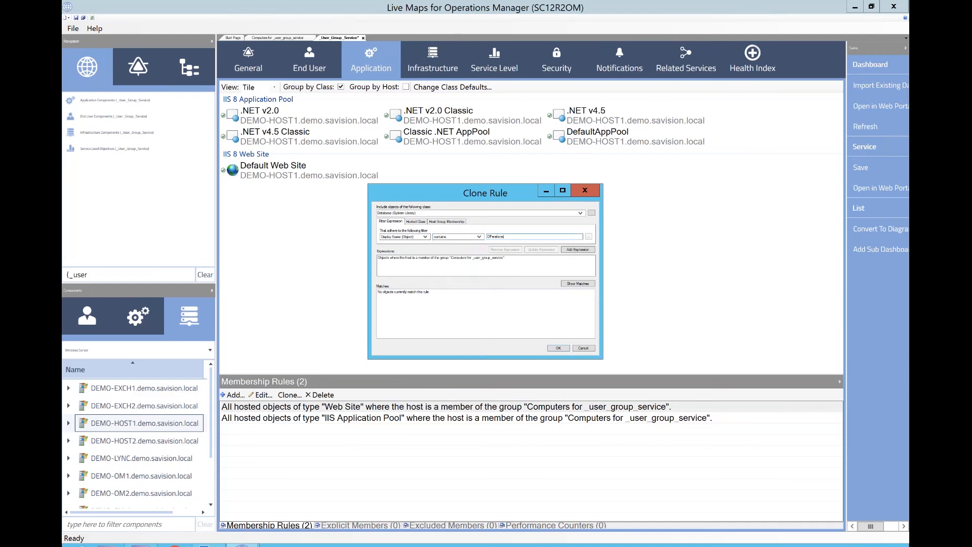
pyautogui.write(' manager')
pyautogui.click(583, 250)
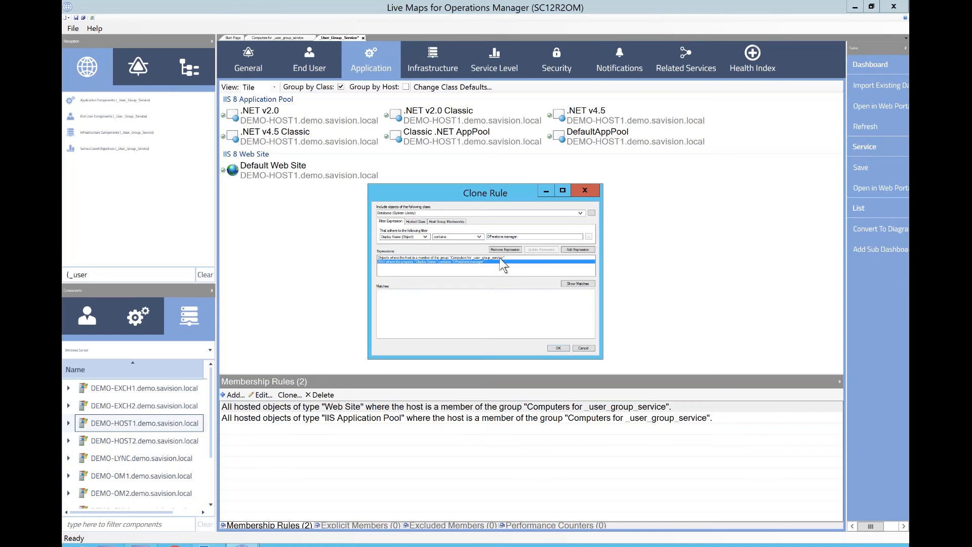
# - Try removing the host group expression from the cloned rule and show its matches
pyautogui.click(490, 258)
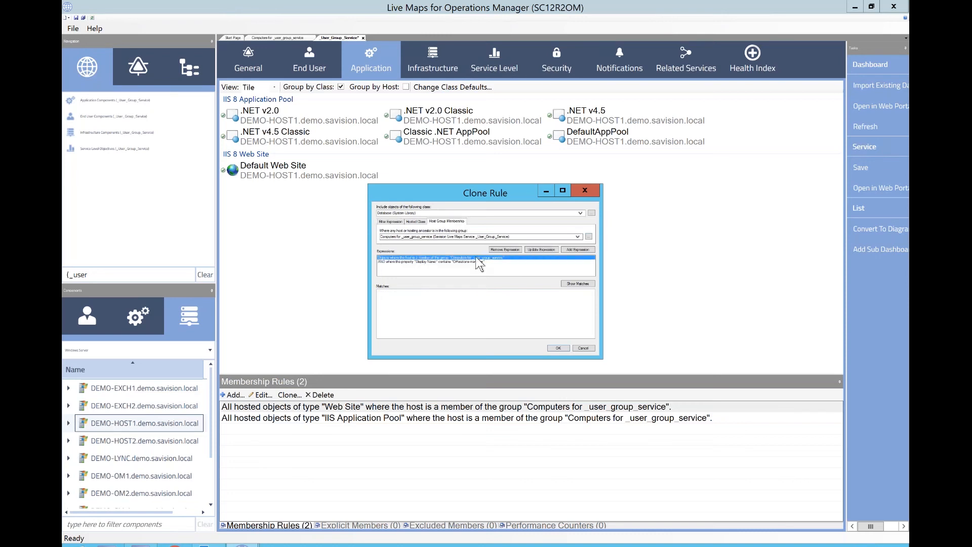
pyautogui.click(504, 250)
pyautogui.click(582, 284)
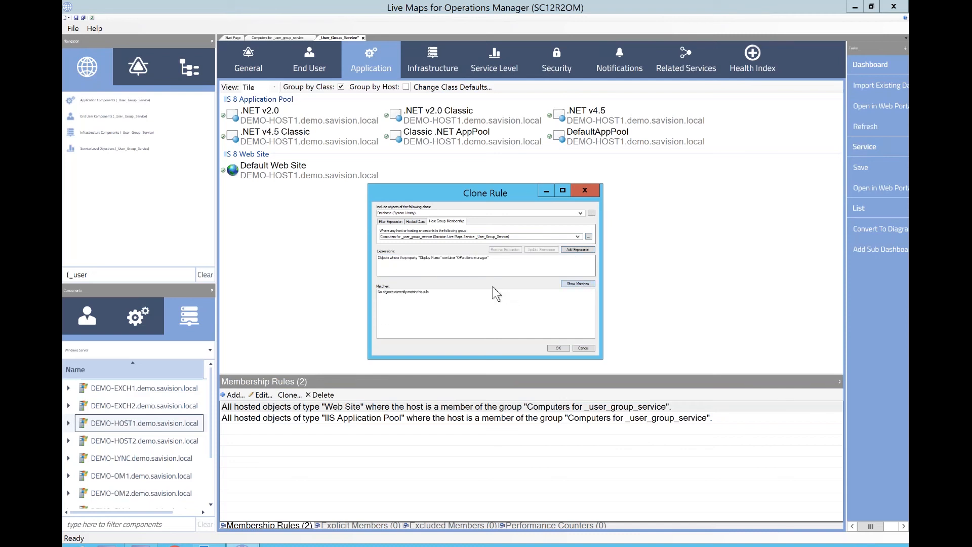
# - Try switching the class to SQL Database (SQL Server Core Library) with the host group condition, show matches, and close the dialog
pyautogui.click(440, 213)
pyautogui.write('sql data')
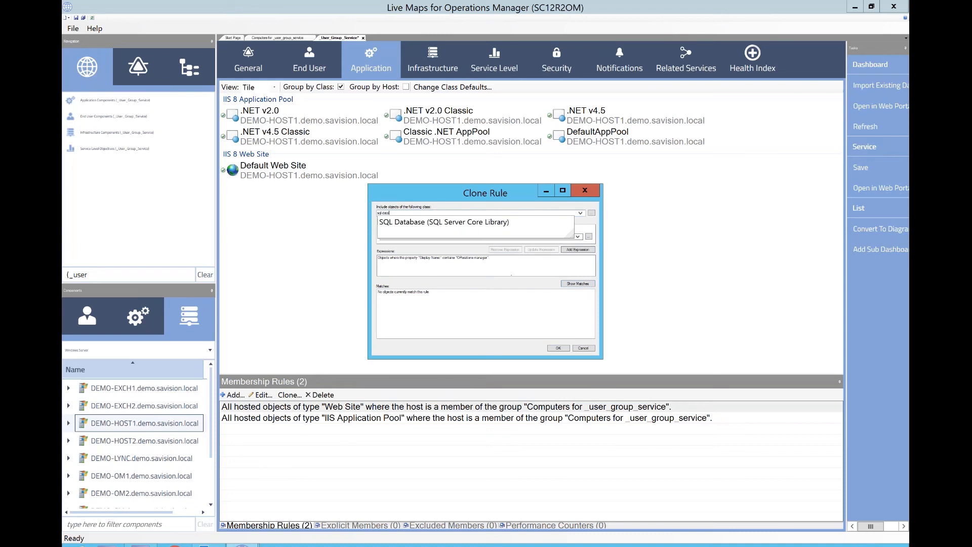
pyautogui.press('Down')
pyautogui.click(438, 222)
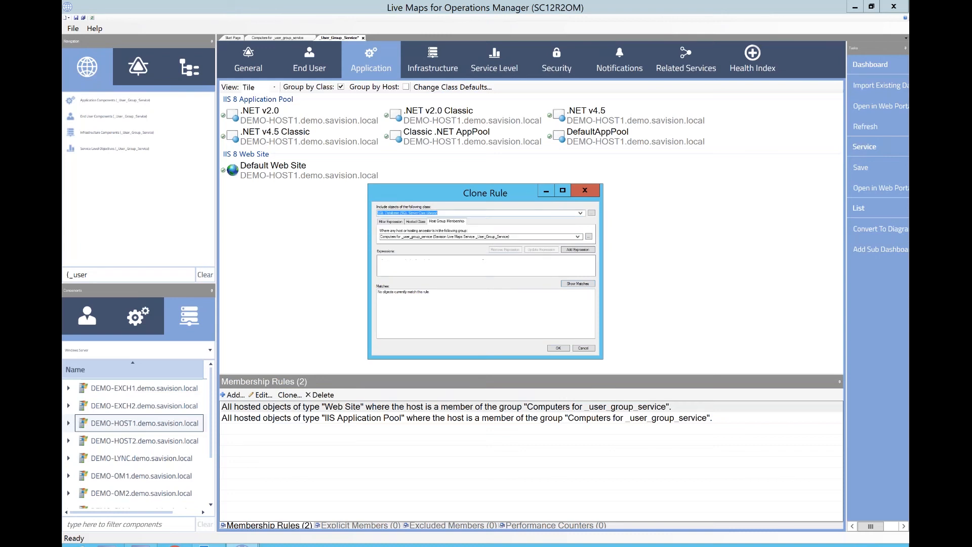
pyautogui.click(573, 248)
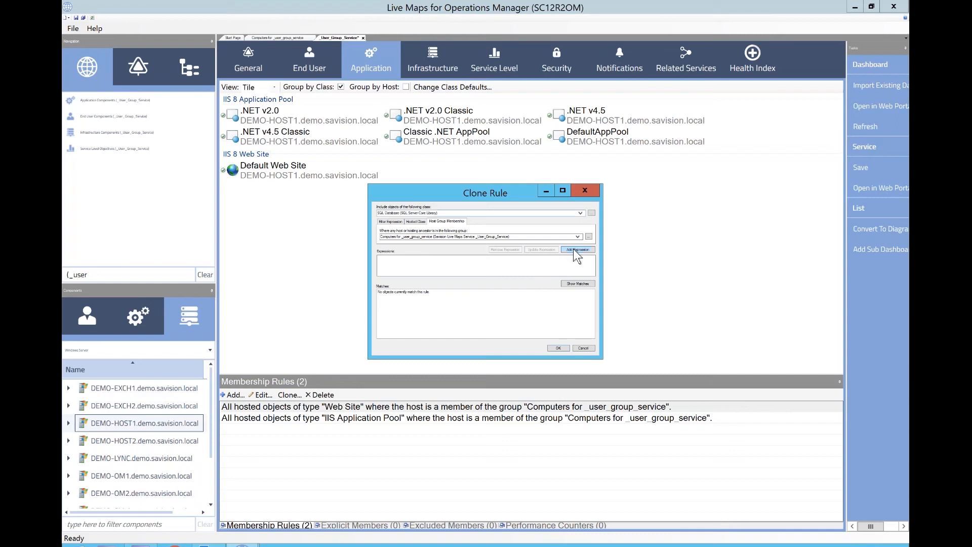
pyautogui.click(571, 285)
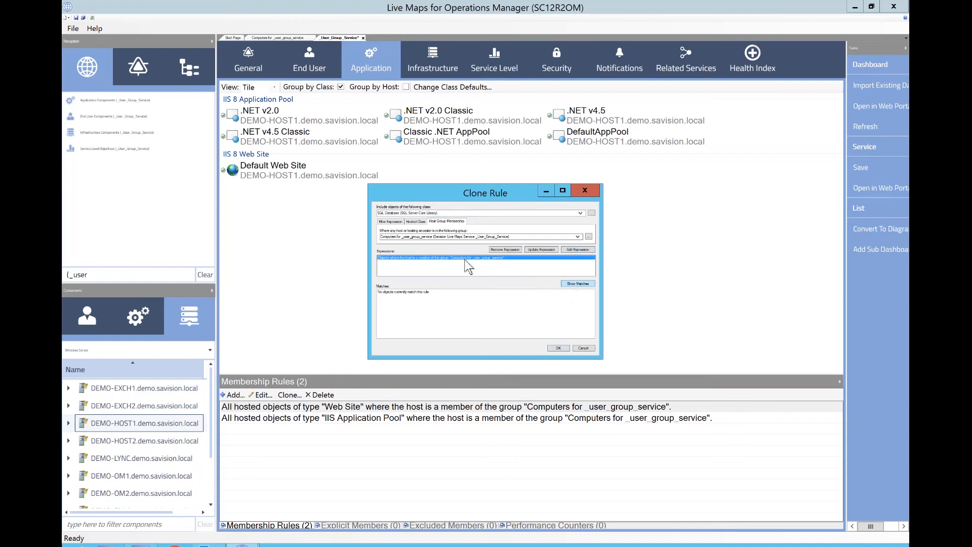
pyautogui.click(589, 191)
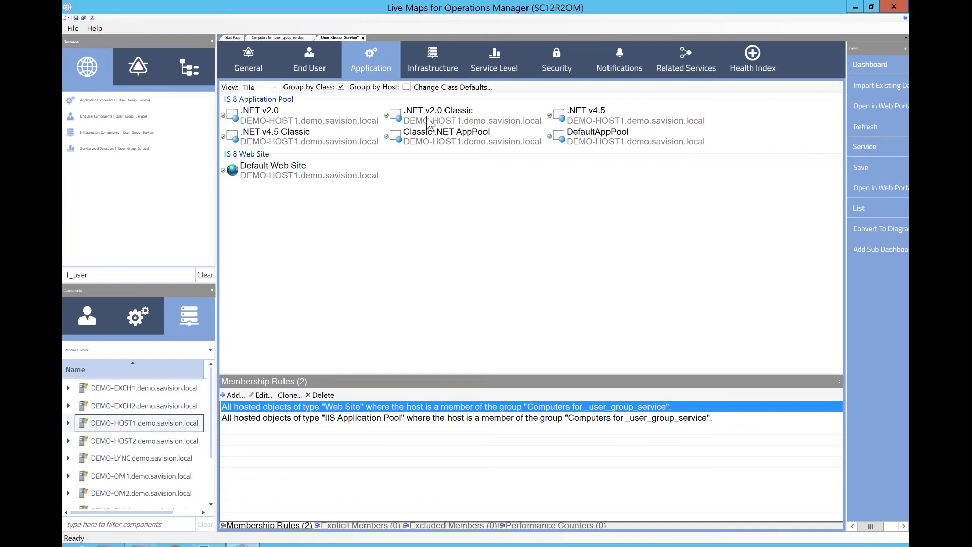
# - Switch to the browser's Computer Health portal page and back to the Live Maps console
pyautogui.moveTo(506, 2)
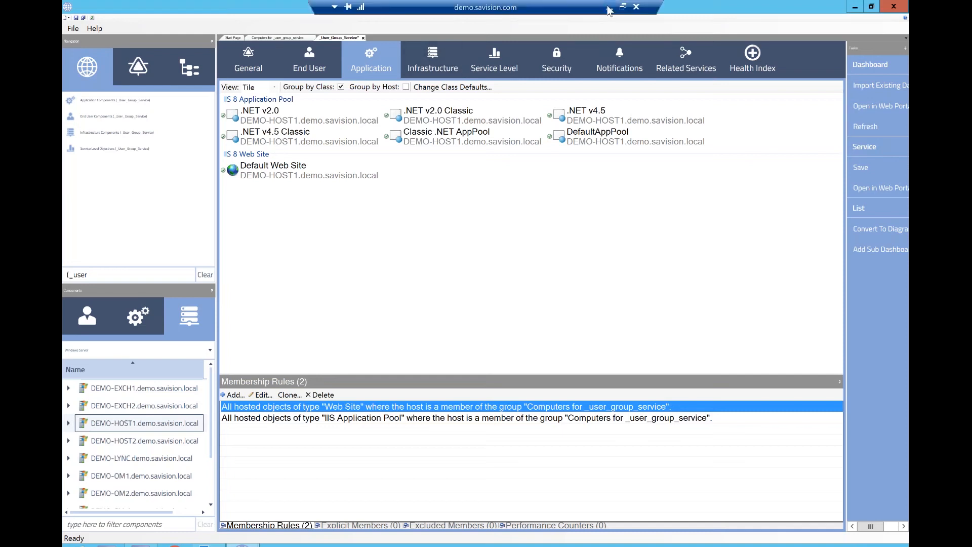
pyautogui.click(610, 7)
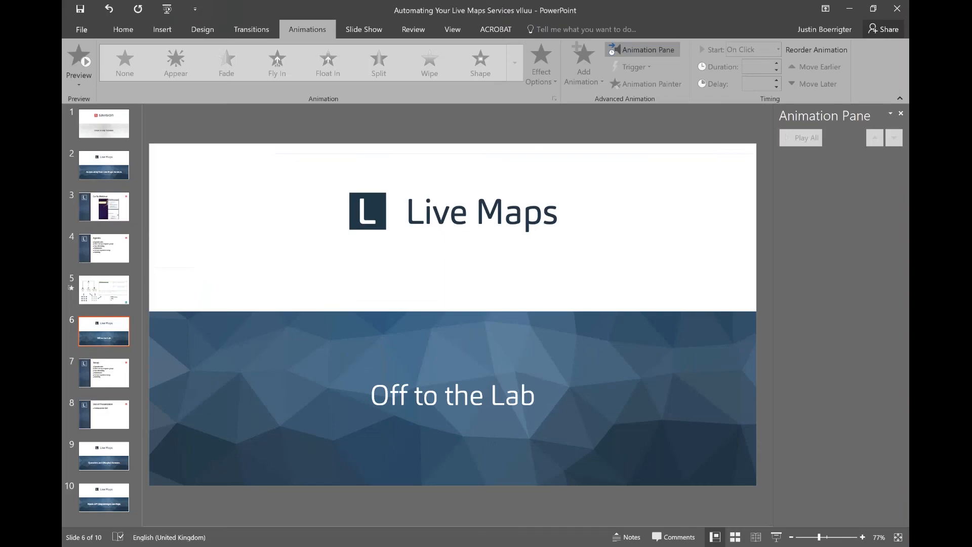
pyautogui.hotkey('alt', 'Tab')
pyautogui.click(386, 392)
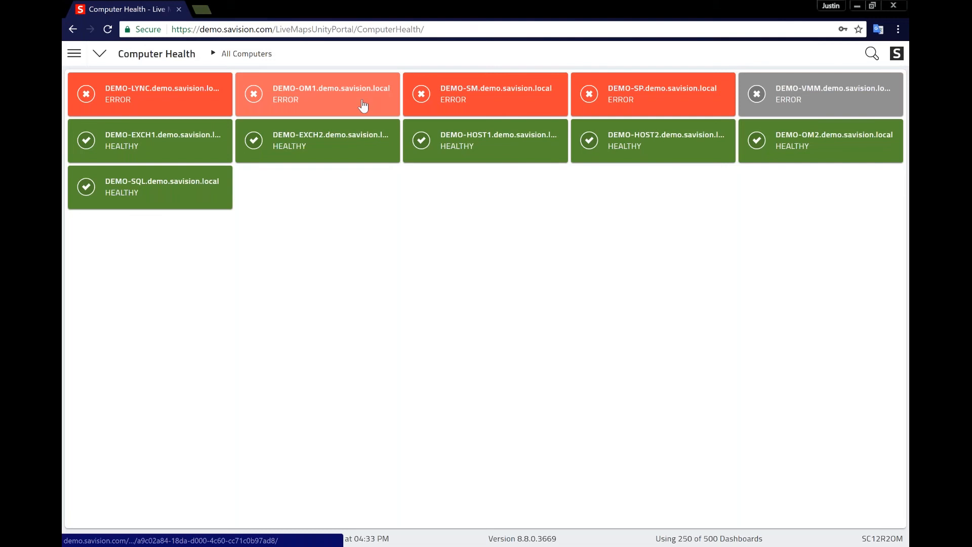
pyautogui.click(360, 85)
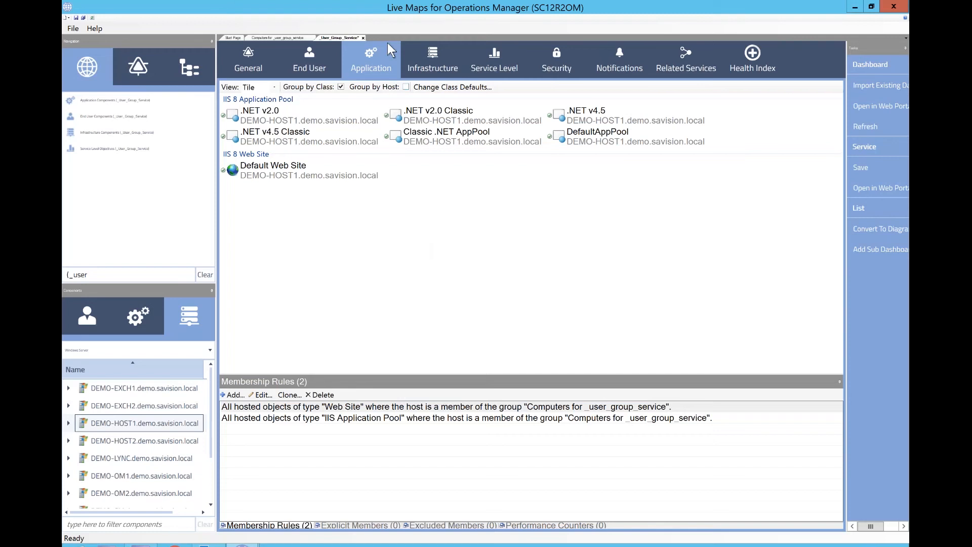
# - Add DEMO-SQL.demo.savision.local to the Computers for _user_group_service dashboard and save it
pyautogui.click(290, 37)
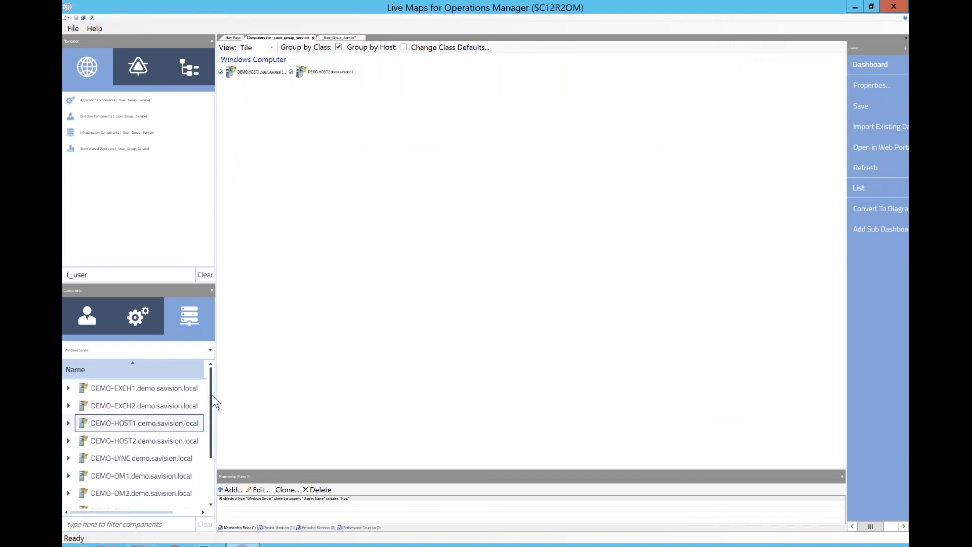
pyautogui.scroll(-1, 208, 444)
pyautogui.scroll(-2, 206, 444)
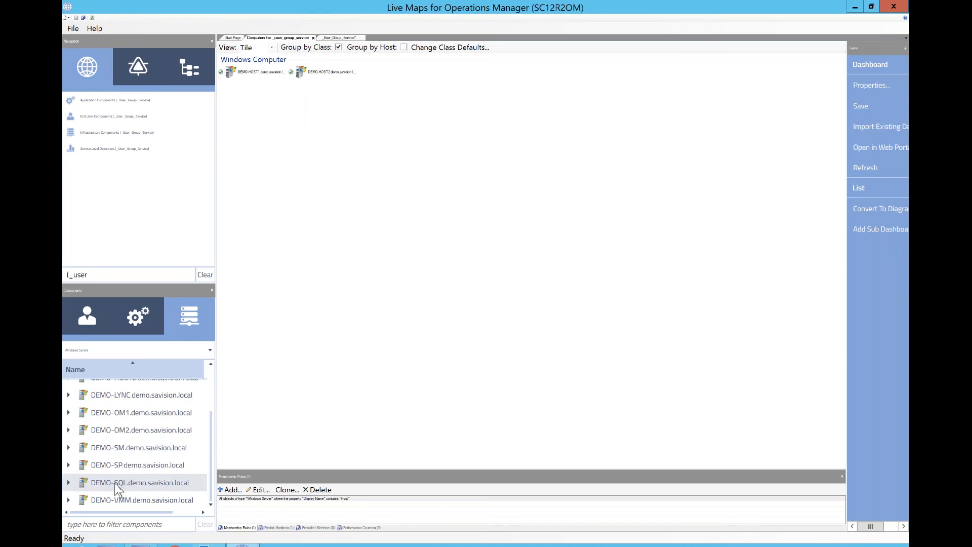
pyautogui.moveTo(152, 482); pyautogui.dragTo(420, 293)
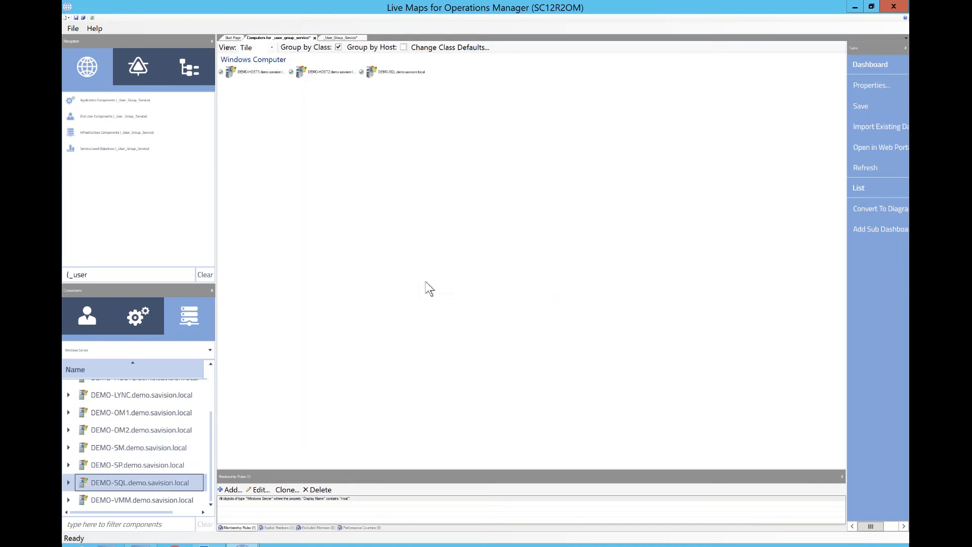
pyautogui.click(76, 18)
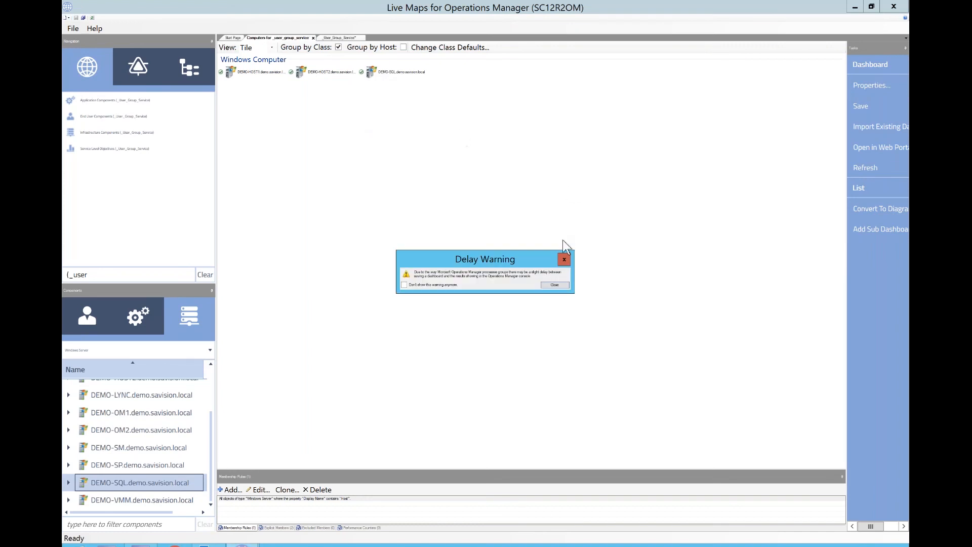
pyautogui.click(563, 259)
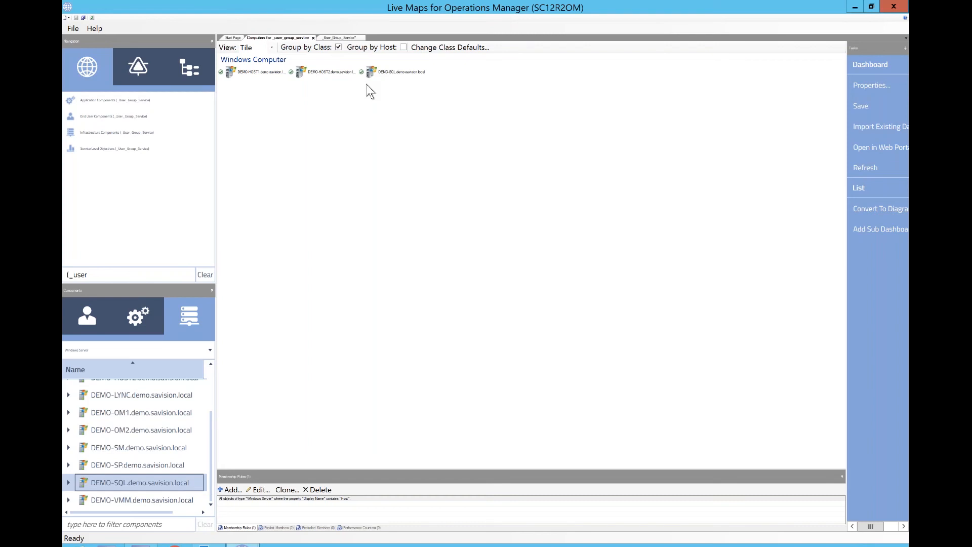
# - Try adding an Application rule for SQL Database objects hosted in the Computers for _user_group_service group, show matches, and close the dialog
pyautogui.click(339, 38)
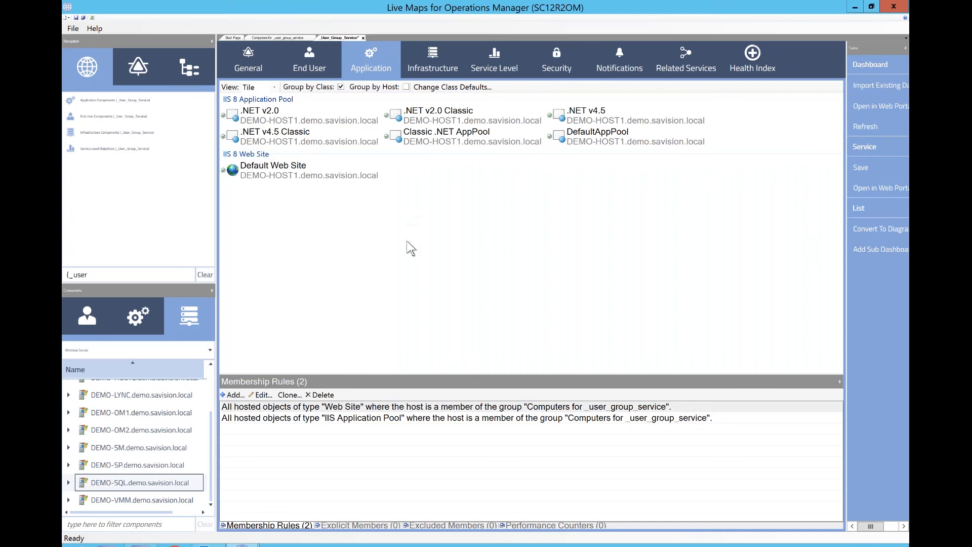
pyautogui.click(354, 306)
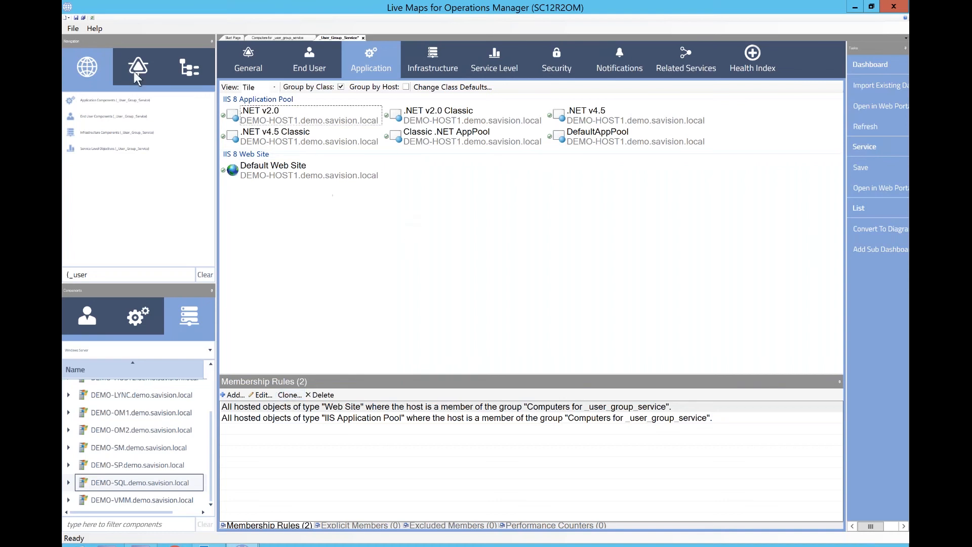
pyautogui.click(233, 395)
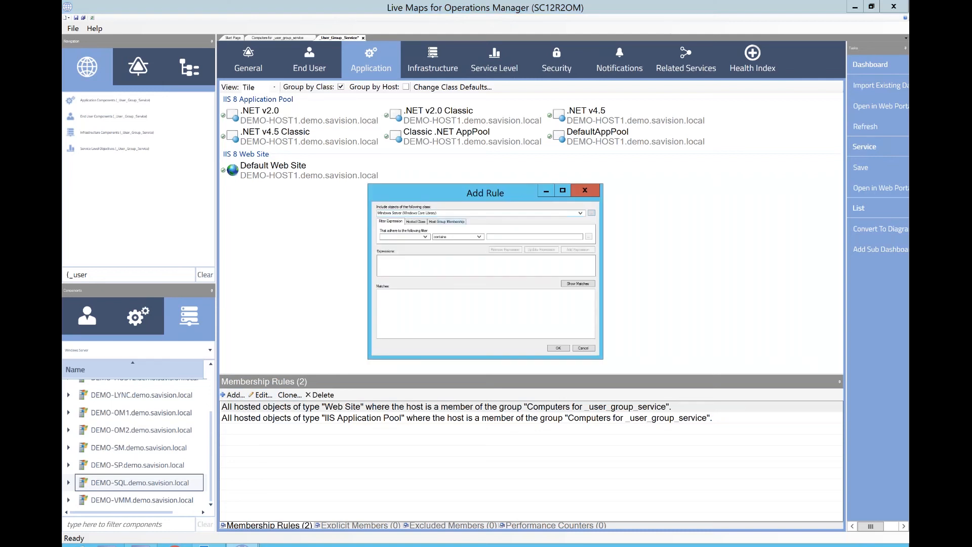
pyautogui.click(446, 222)
pyautogui.click(447, 213)
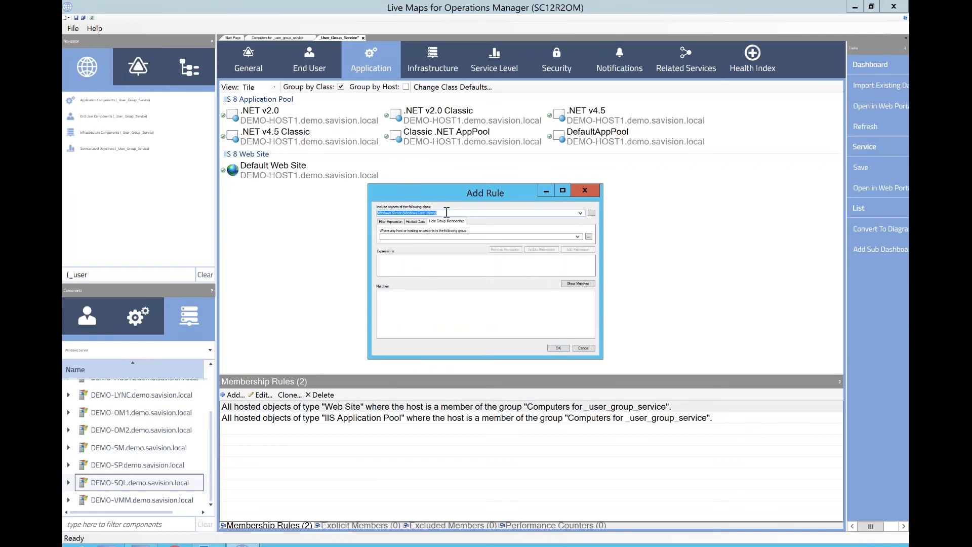
pyautogui.write('sql data')
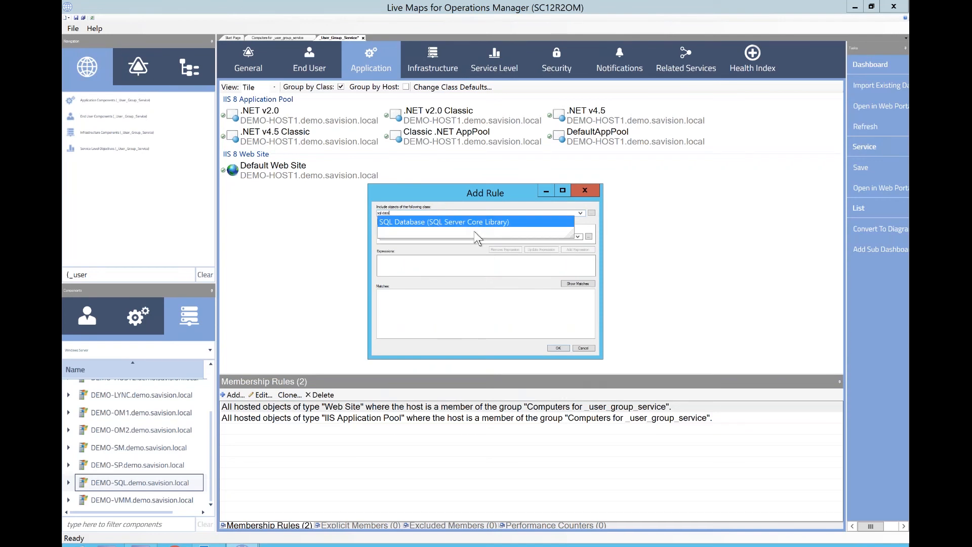
pyautogui.press('Return')
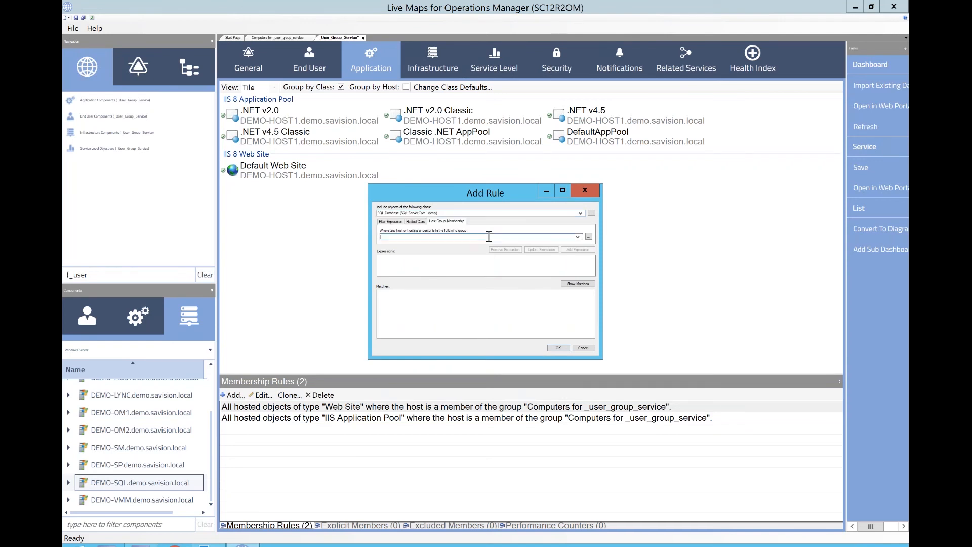
pyautogui.write('com')
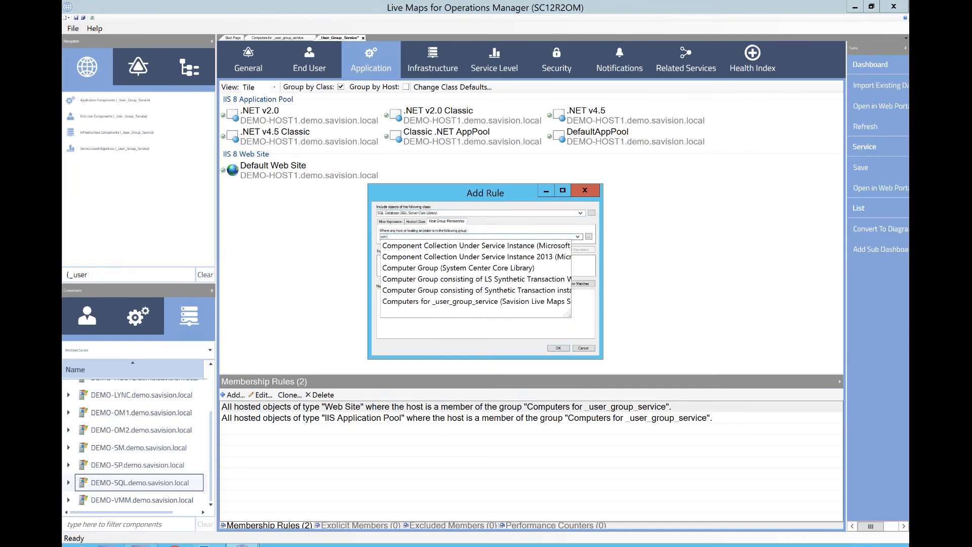
pyautogui.click(449, 301)
pyautogui.click(579, 249)
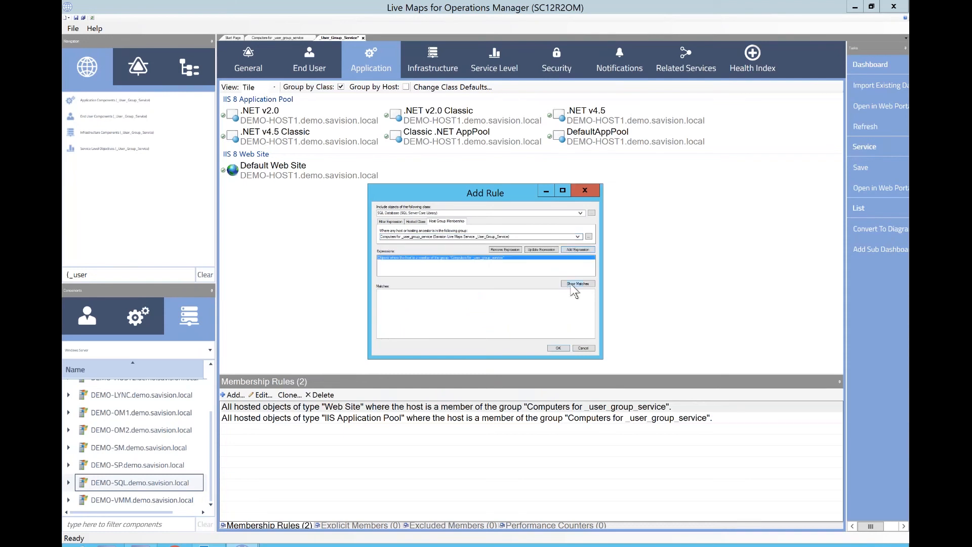
pyautogui.click(572, 284)
pyautogui.click(579, 188)
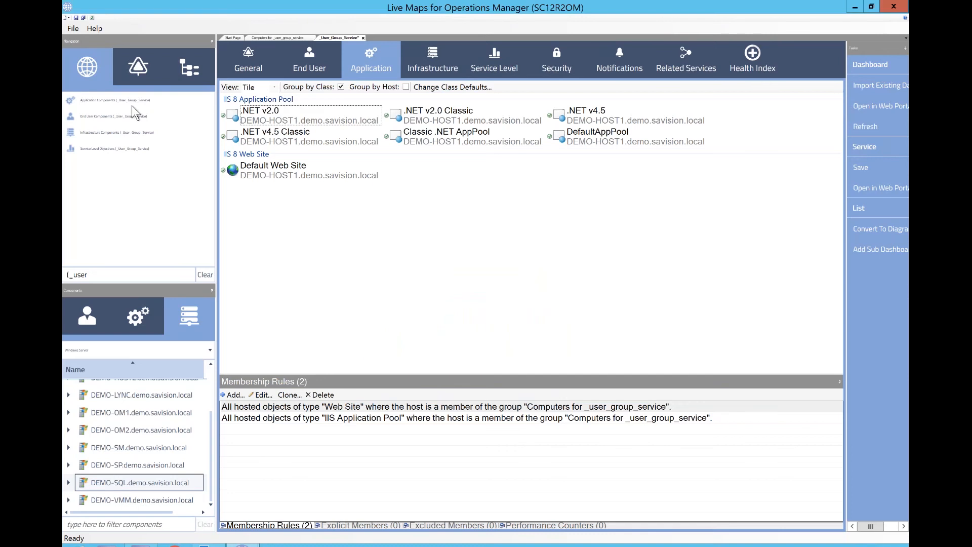
pyautogui.click(93, 18)
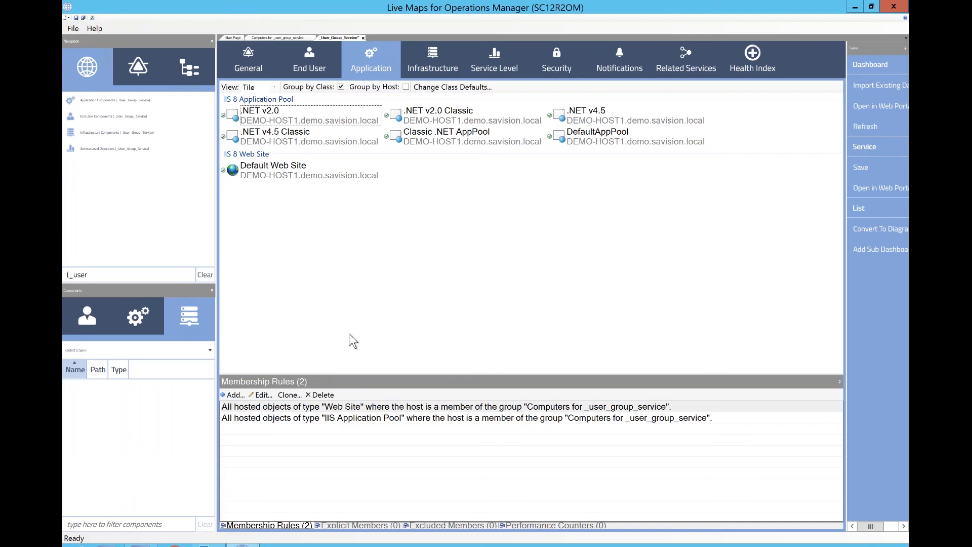
# - Add an Application rule for SQL Database objects whose host is in the Computers for _user_group_service group, showing matches before confirming
pyautogui.click(233, 395)
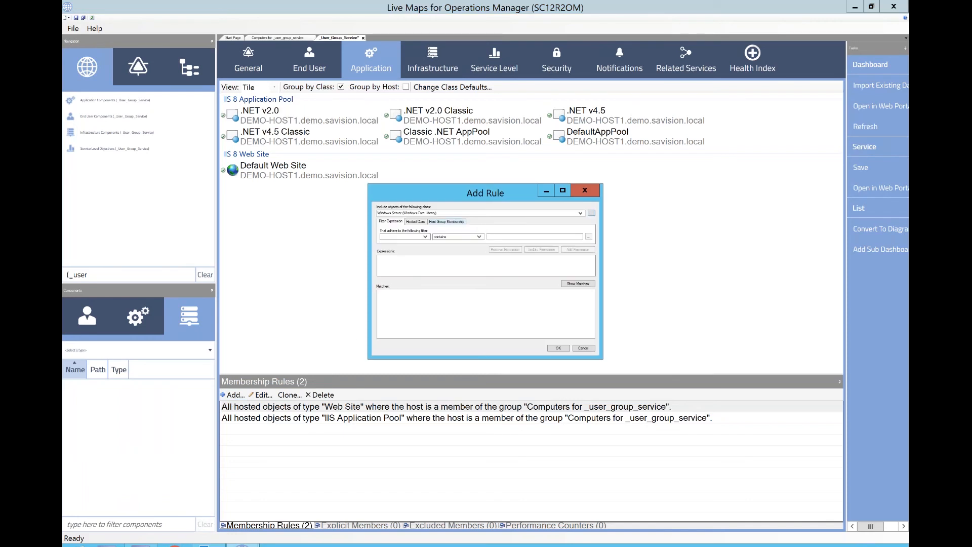
pyautogui.click(459, 222)
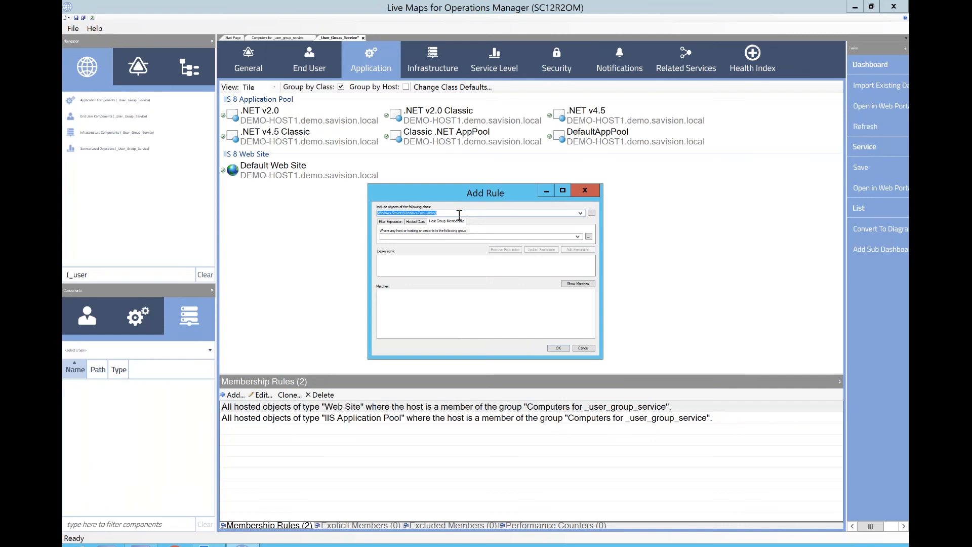
pyautogui.write('sql dat')
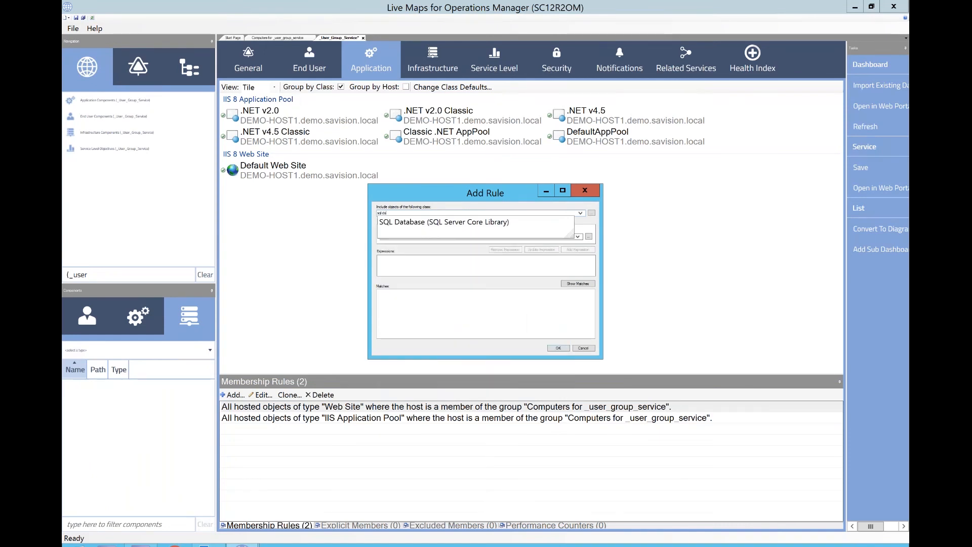
pyautogui.click(459, 223)
pyautogui.click(449, 237)
pyautogui.write('com')
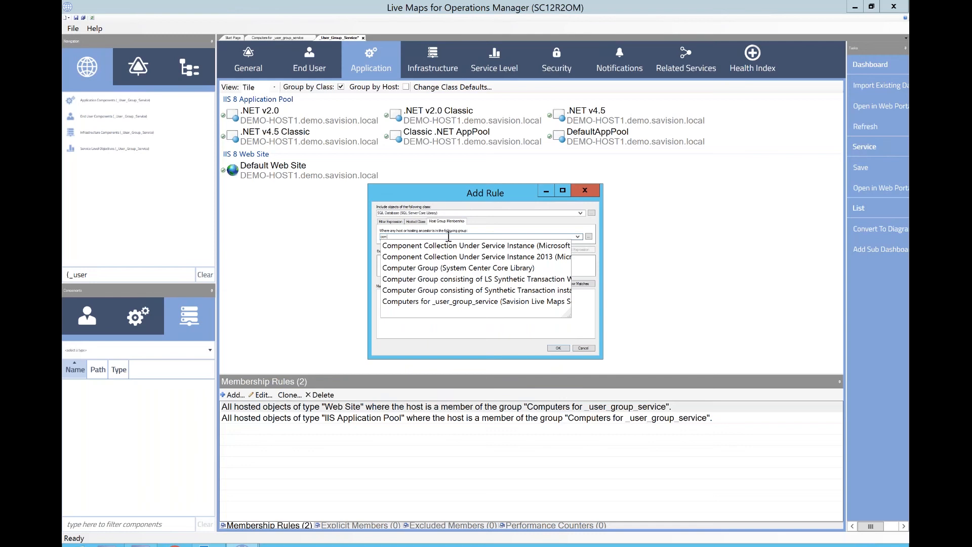
pyautogui.click(466, 303)
pyautogui.click(581, 250)
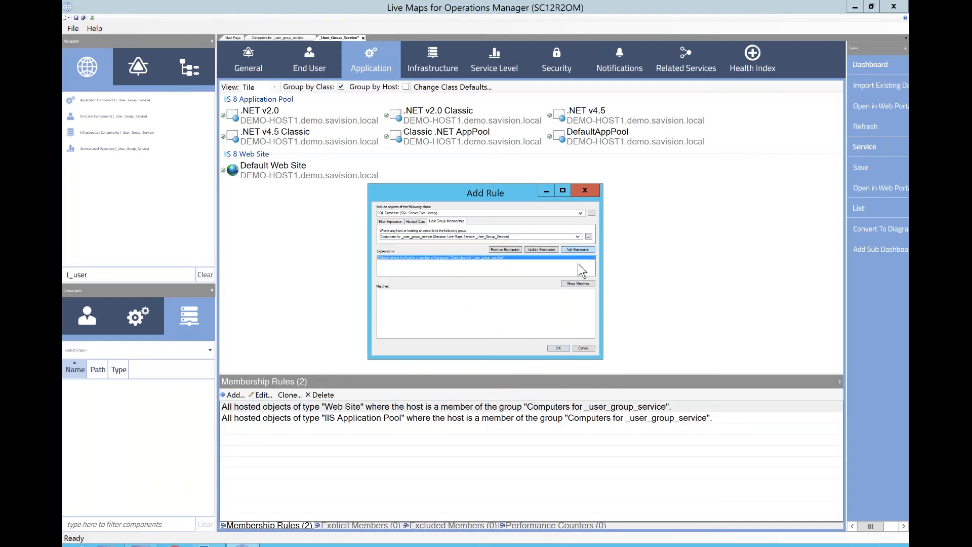
pyautogui.click(575, 284)
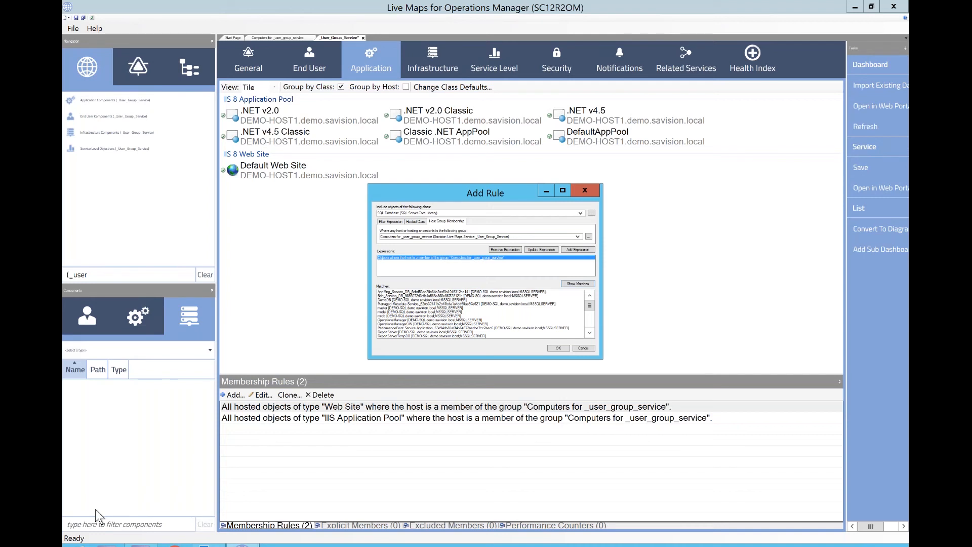
pyautogui.click(558, 349)
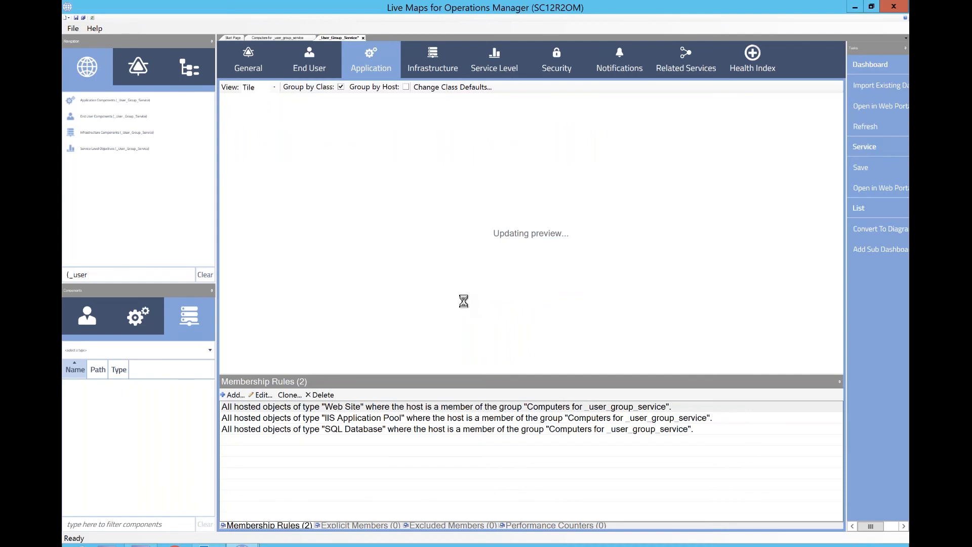
# - Open the new SQL Database rule for review, close it, and delete the rule
pyautogui.scroll(-3, 830, 269)
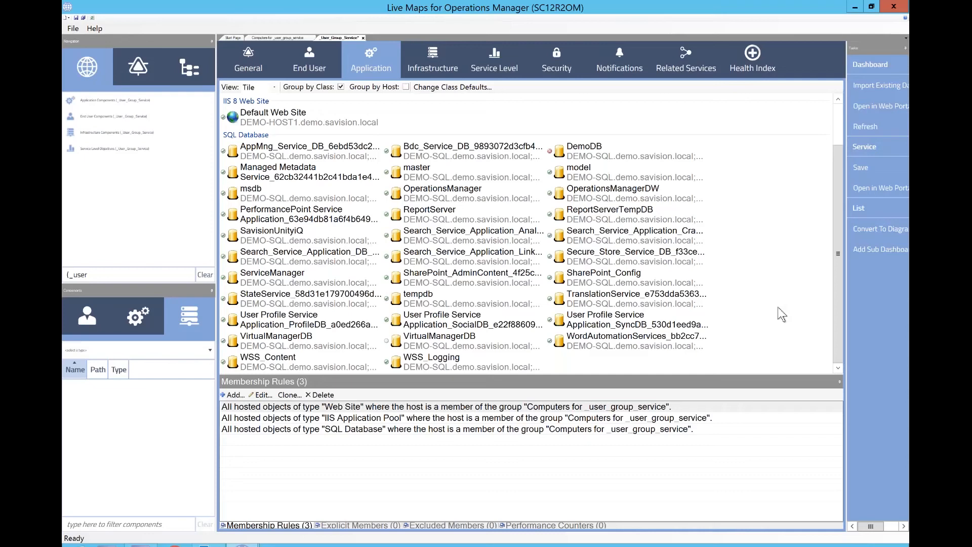
pyautogui.click(361, 431)
pyautogui.click(261, 394)
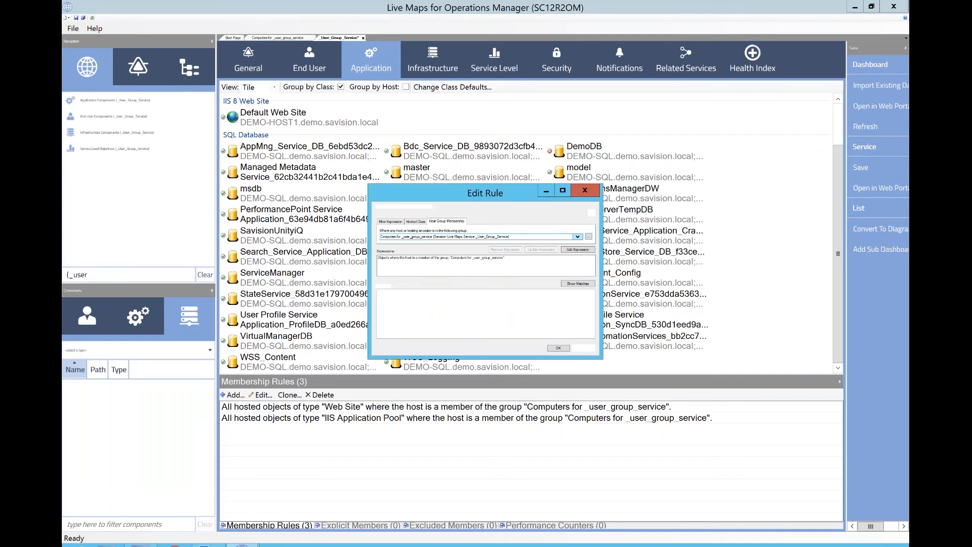
pyautogui.click(558, 348)
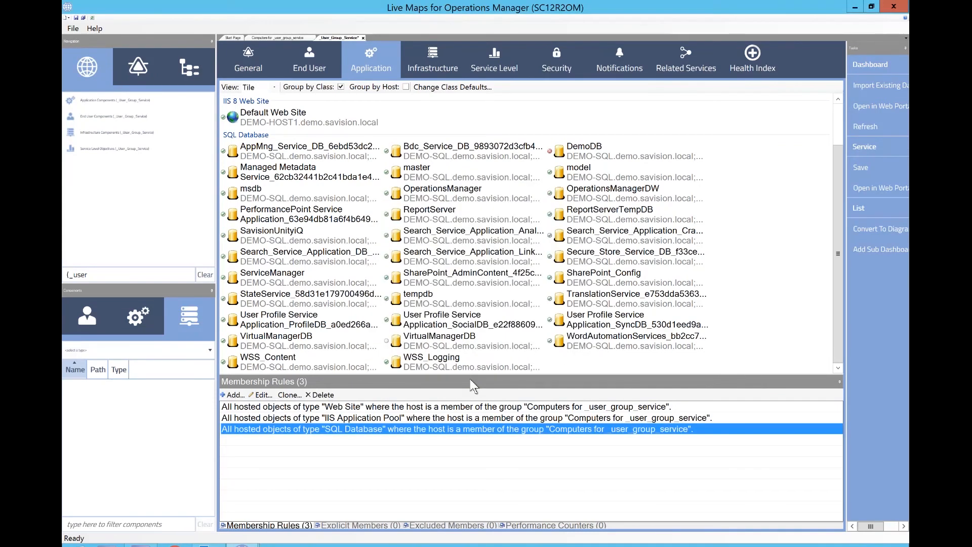
pyautogui.click(319, 394)
# - Re-add an Application rule for SQL Database objects hosted in the Computers for _user_group_service group
pyautogui.click(237, 396)
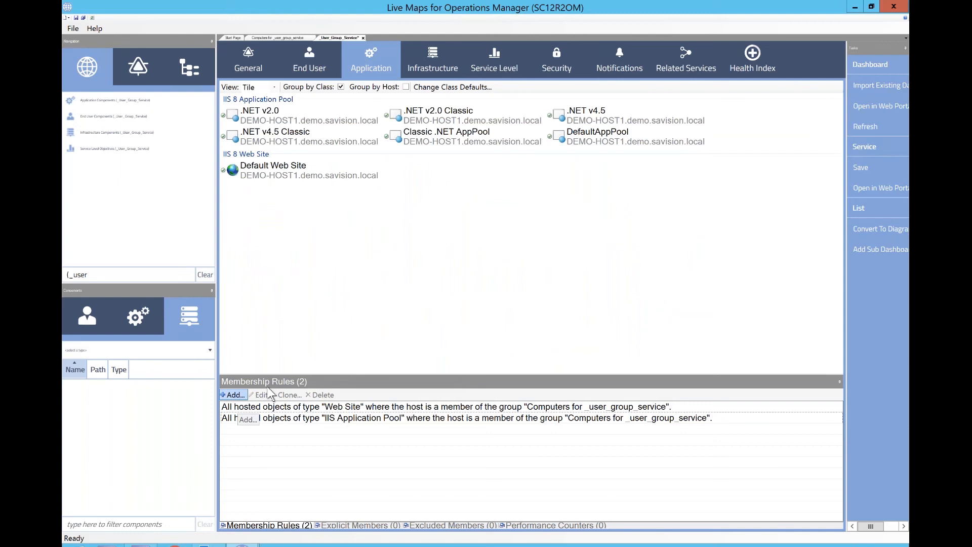
pyautogui.click(445, 220)
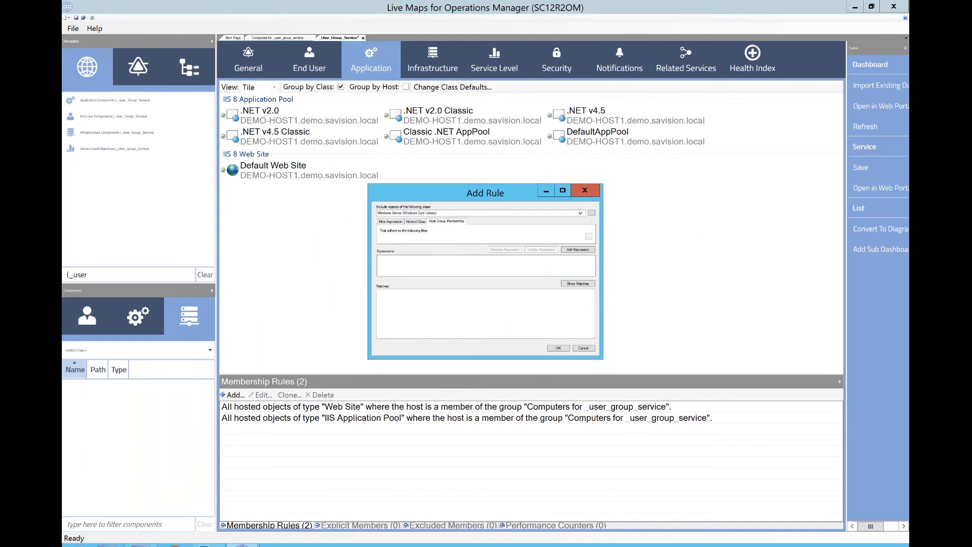
pyautogui.click(449, 213)
pyautogui.write('sql')
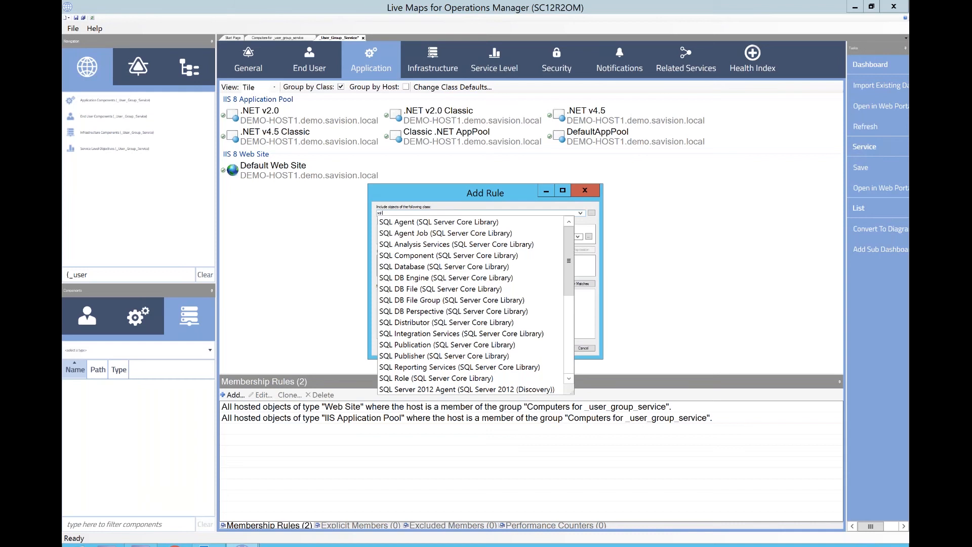
pyautogui.click(471, 266)
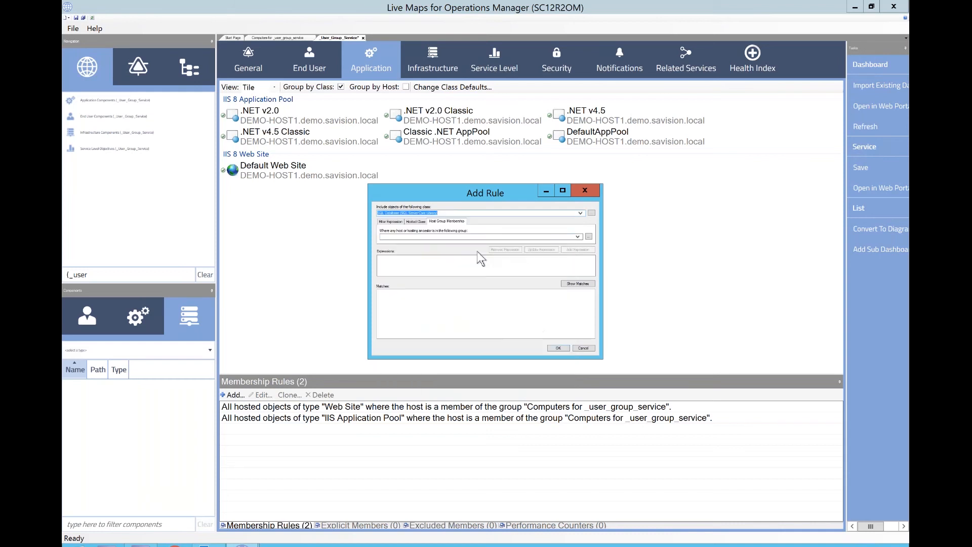
pyautogui.press('Tab')
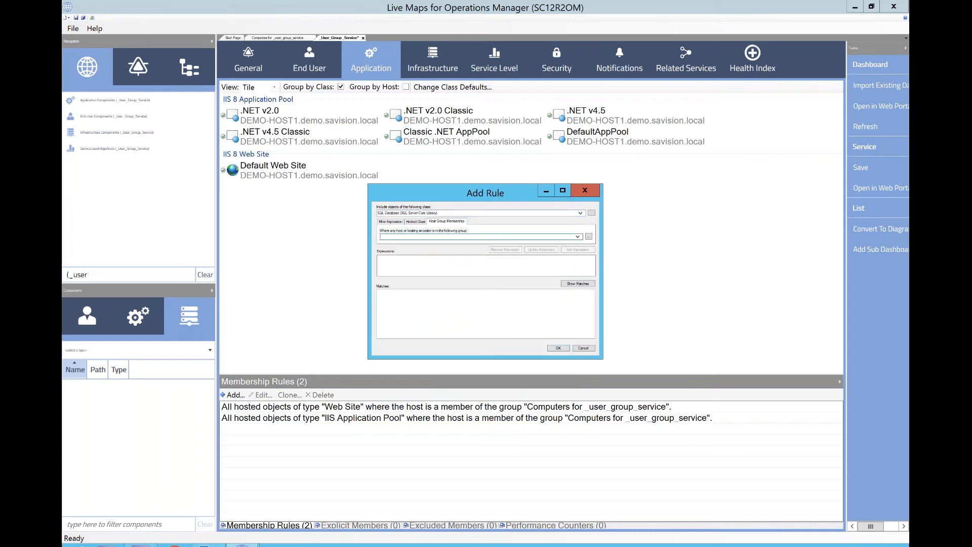
pyautogui.write('com')
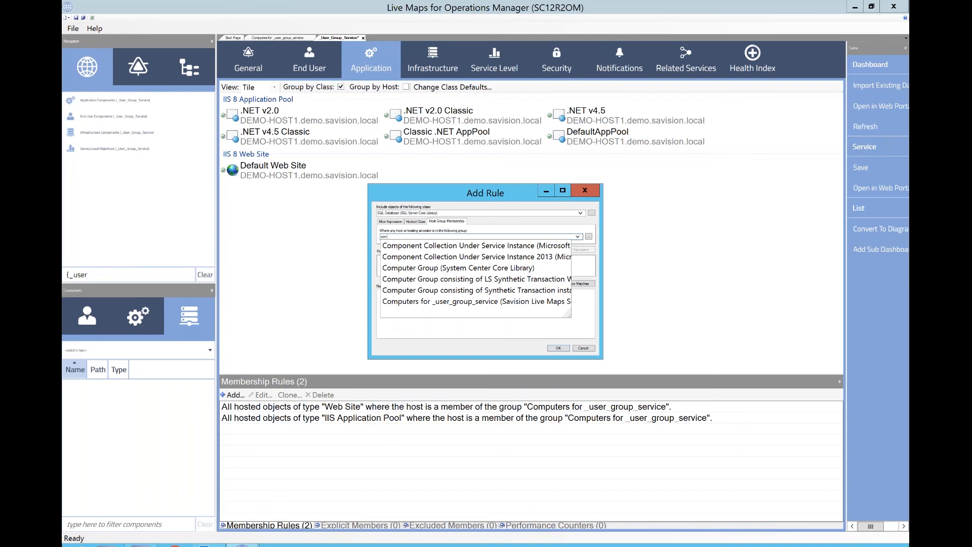
pyautogui.click(543, 300)
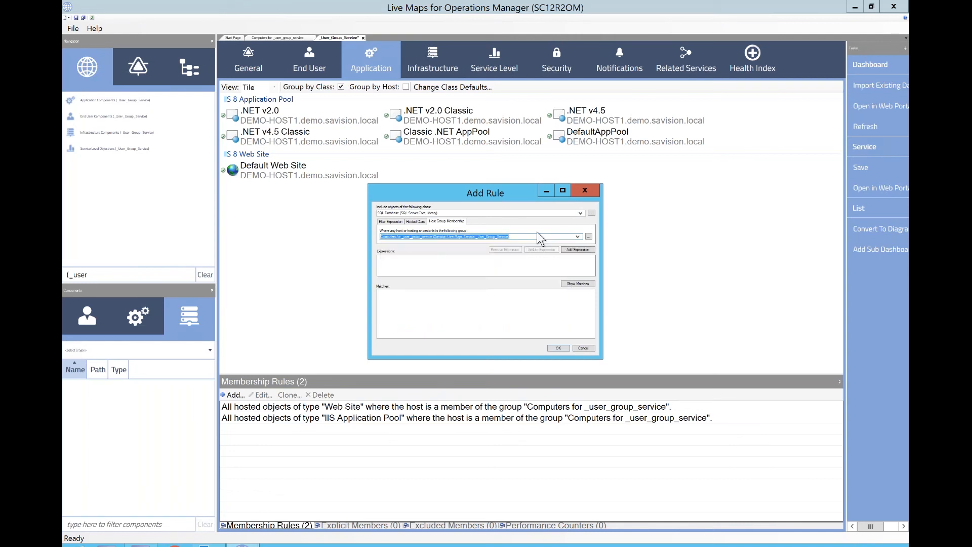
pyautogui.click(582, 251)
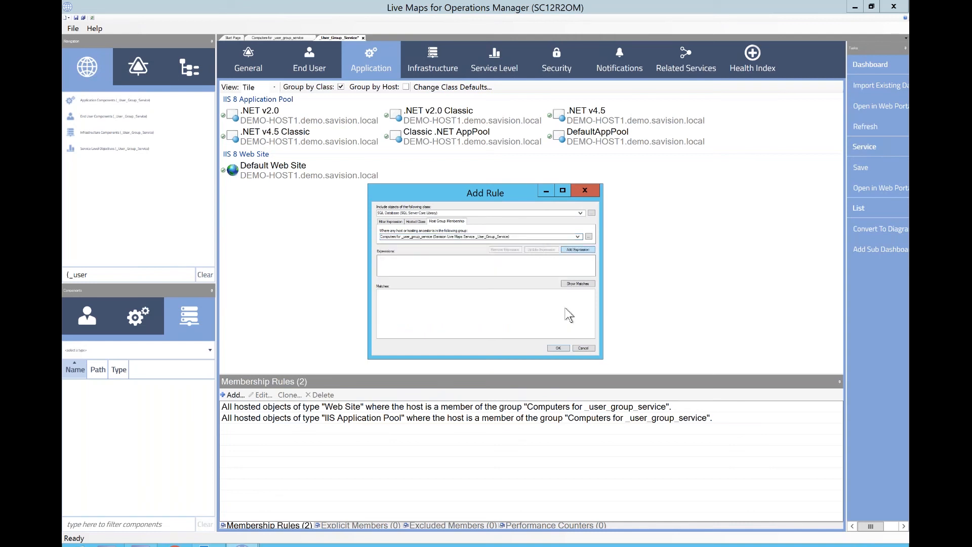
pyautogui.click(557, 348)
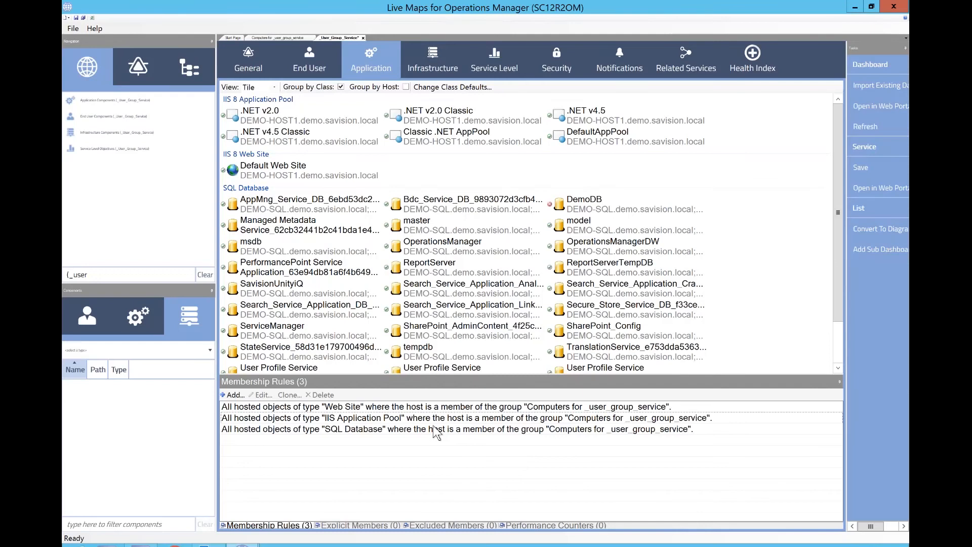
# - Edit the SQL Database rule to add a filter where Display Name contains operations, show matches, and save
pyautogui.click(436, 431)
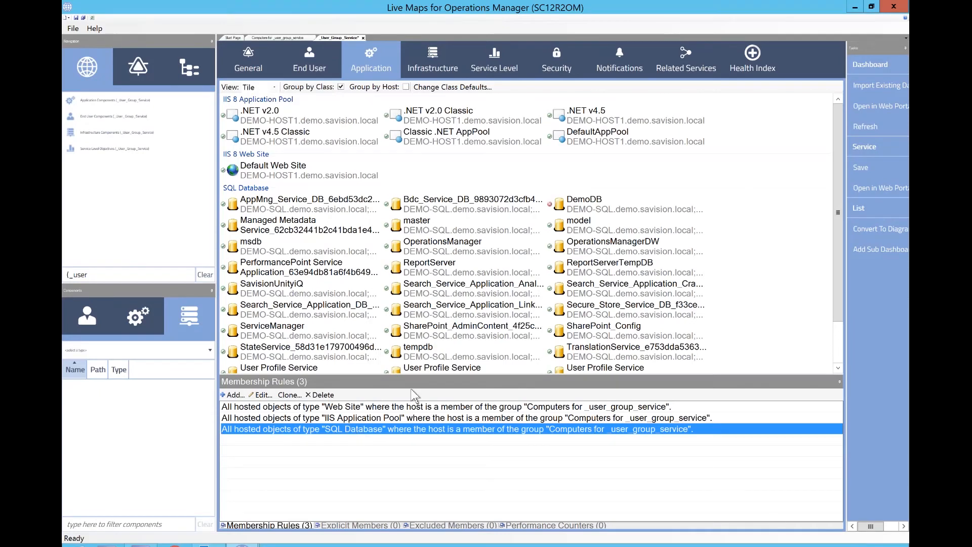
pyautogui.click(261, 395)
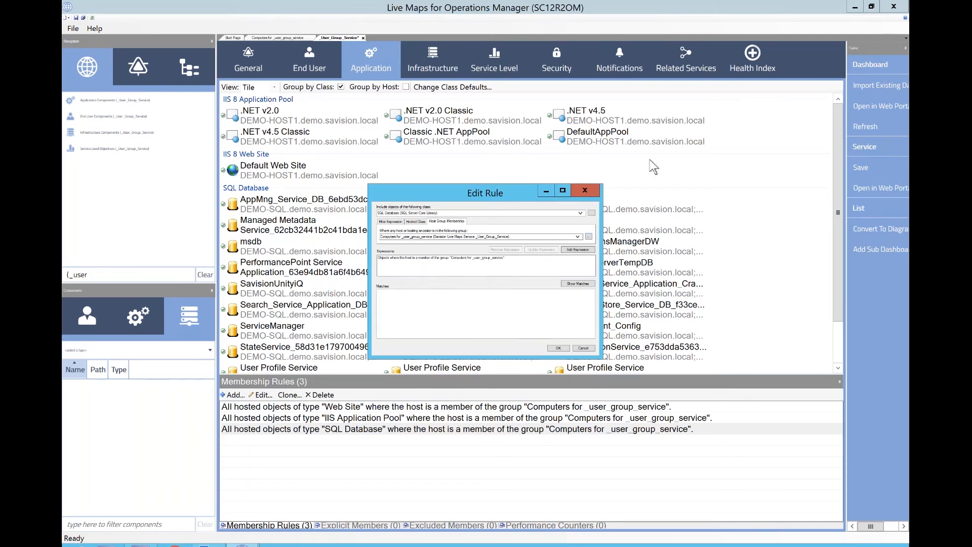
pyautogui.moveTo(496, 189); pyautogui.dragTo(591, 55)
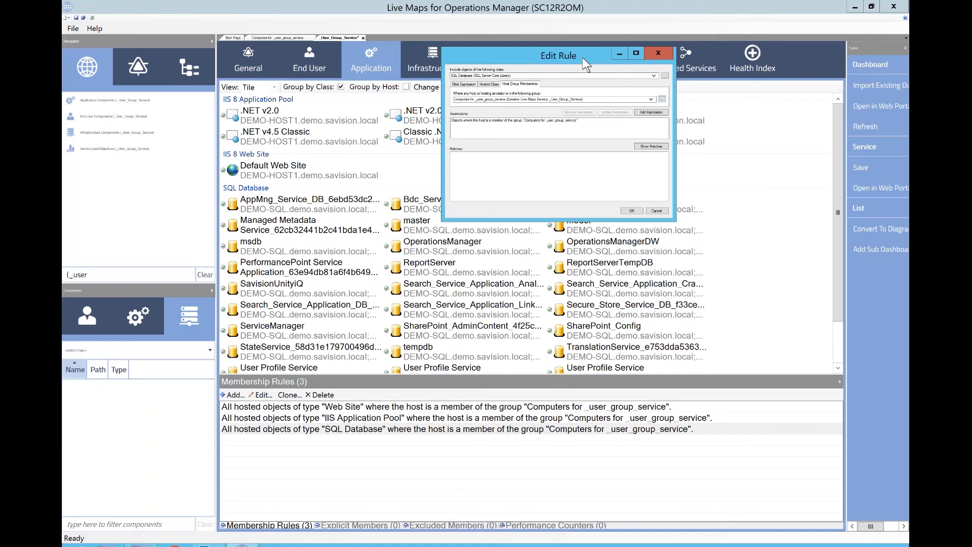
pyautogui.moveTo(583, 57); pyautogui.dragTo(569, 172)
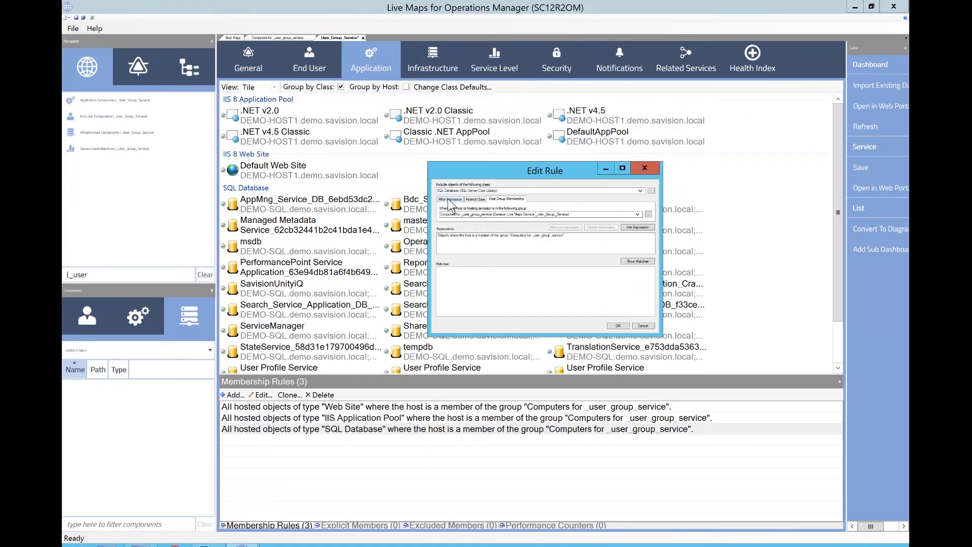
pyautogui.click(450, 200)
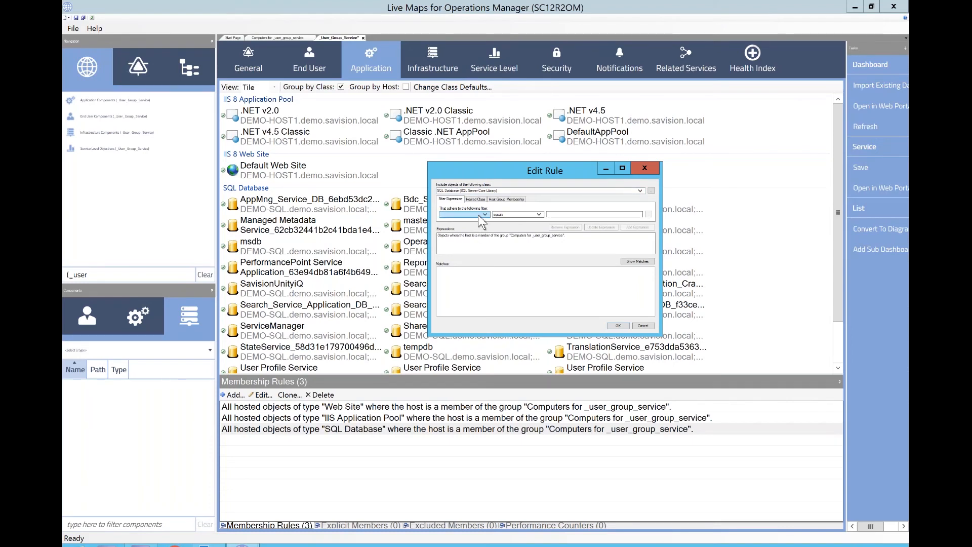
pyautogui.click(480, 218)
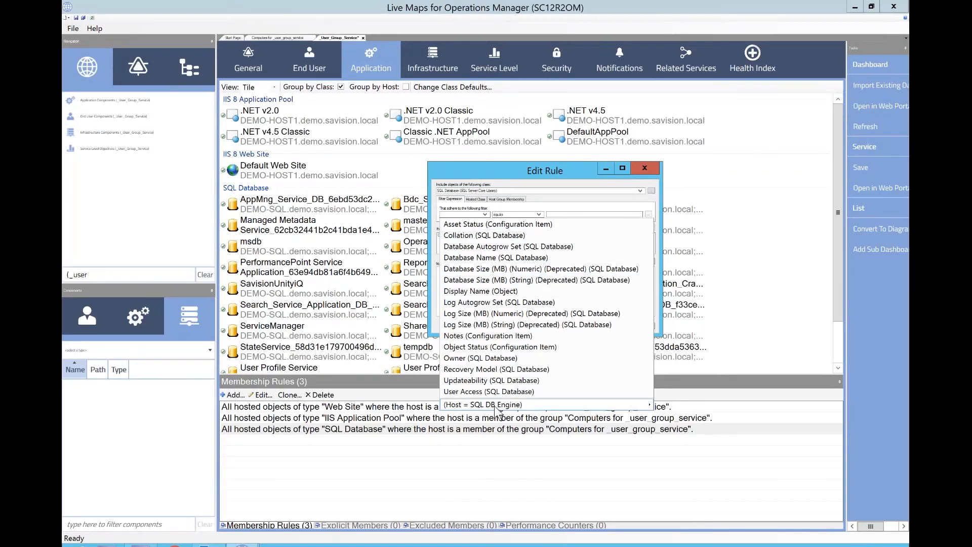
pyautogui.click(480, 291)
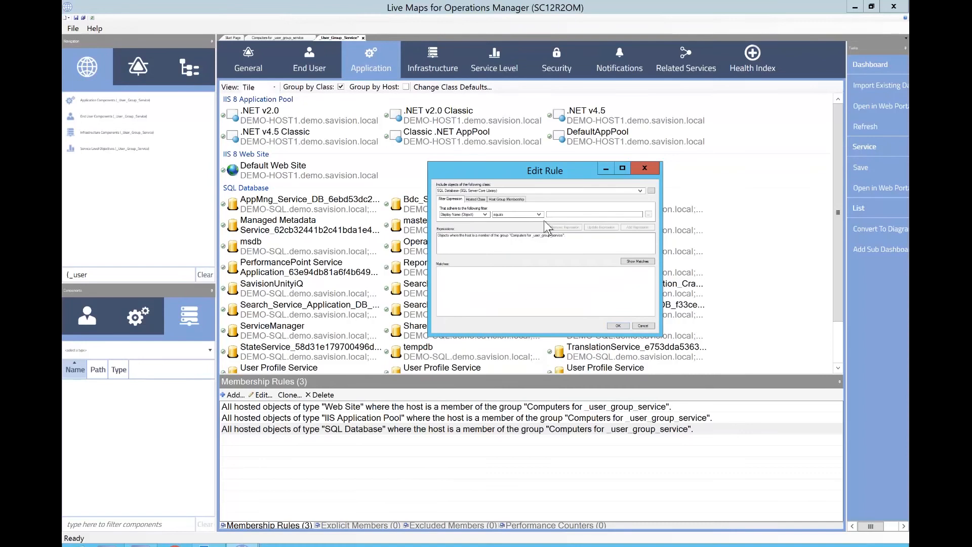
pyautogui.click(539, 214)
pyautogui.click(519, 236)
pyautogui.click(518, 214)
pyautogui.click(519, 231)
pyautogui.click(566, 215)
pyautogui.write('operations')
pyautogui.click(628, 228)
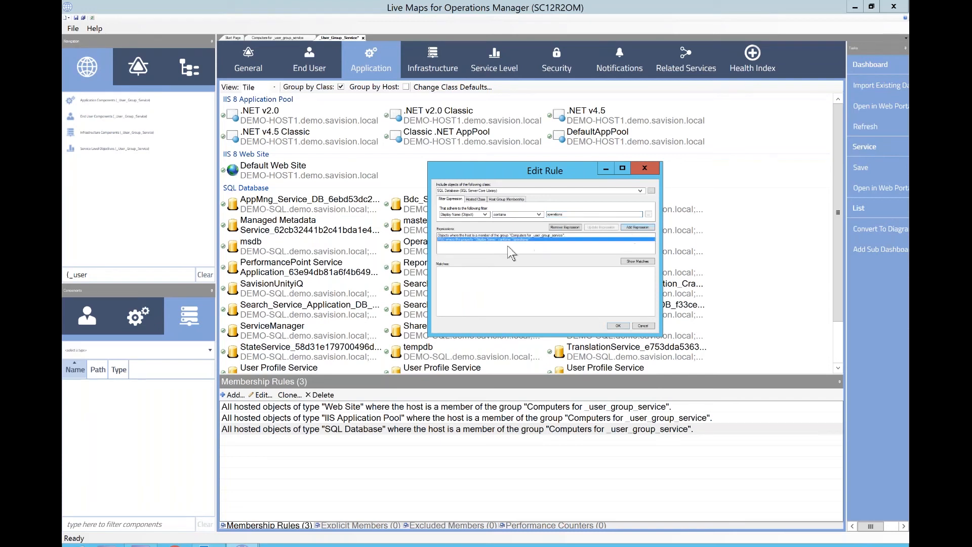
pyautogui.click(639, 262)
pyautogui.click(620, 326)
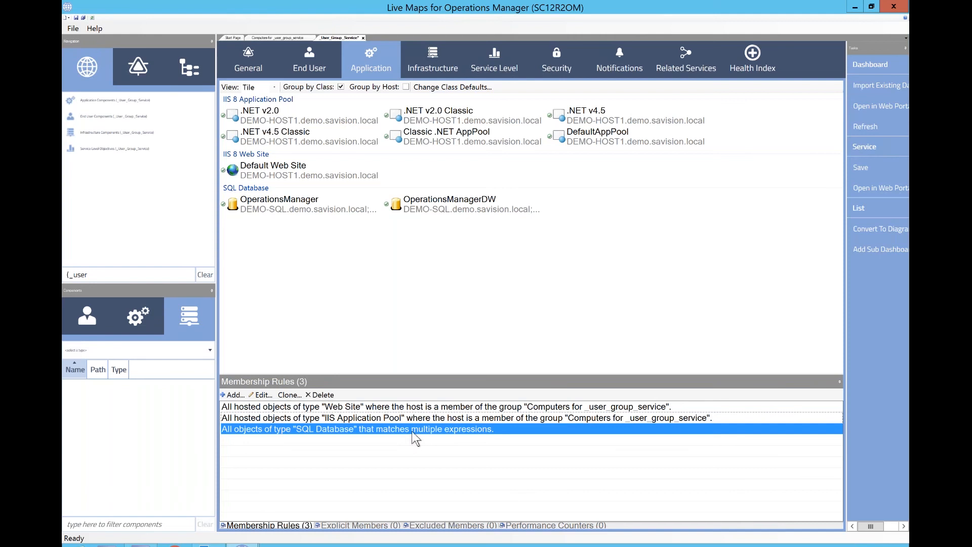
# - Edit the SQL Database rule to add a filter where Display Name does not contain DW, show matches, and save
pyautogui.click(261, 394)
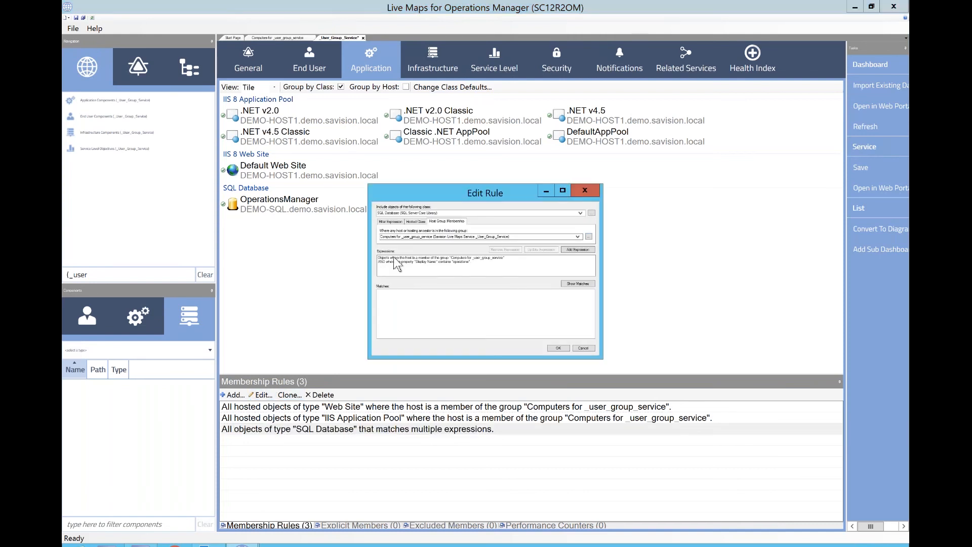
pyautogui.click(398, 222)
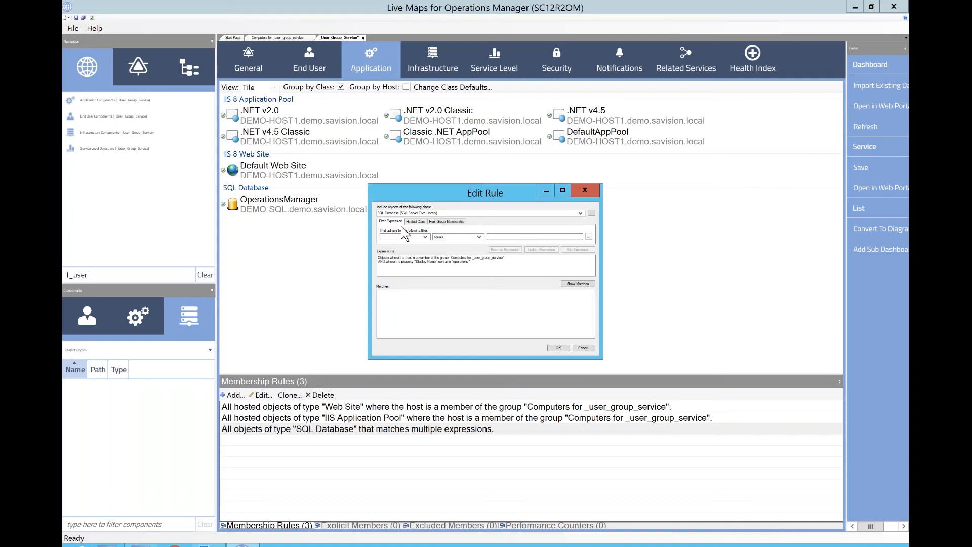
pyautogui.click(408, 237)
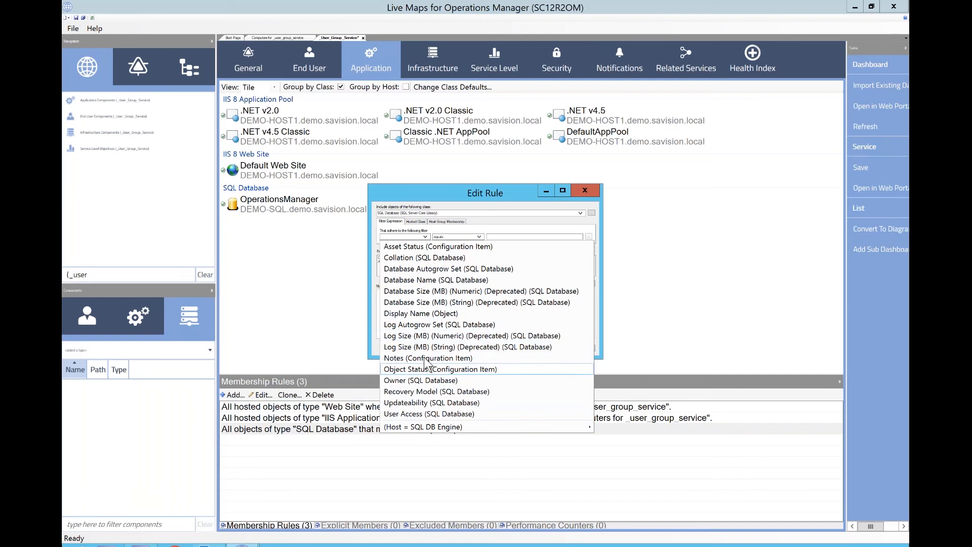
pyautogui.click(430, 314)
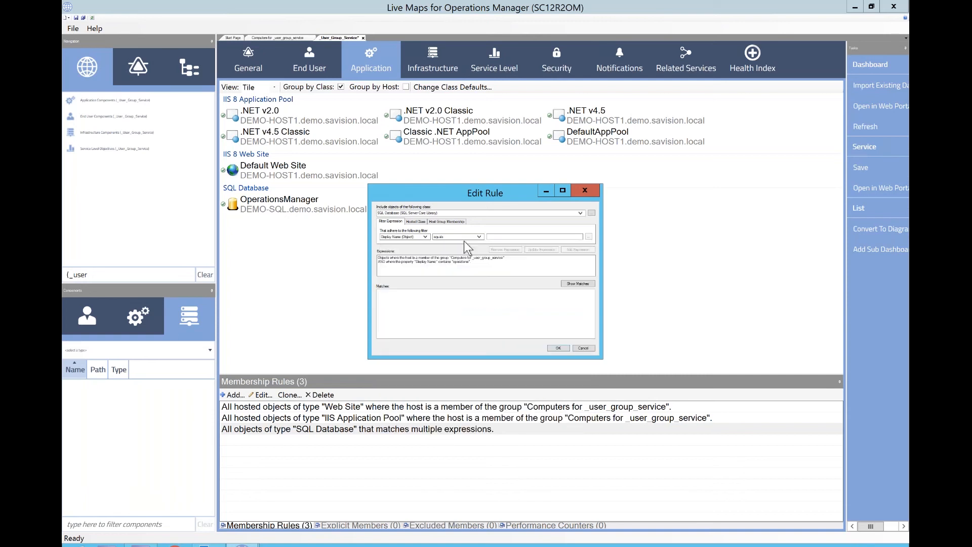
pyautogui.click(457, 236)
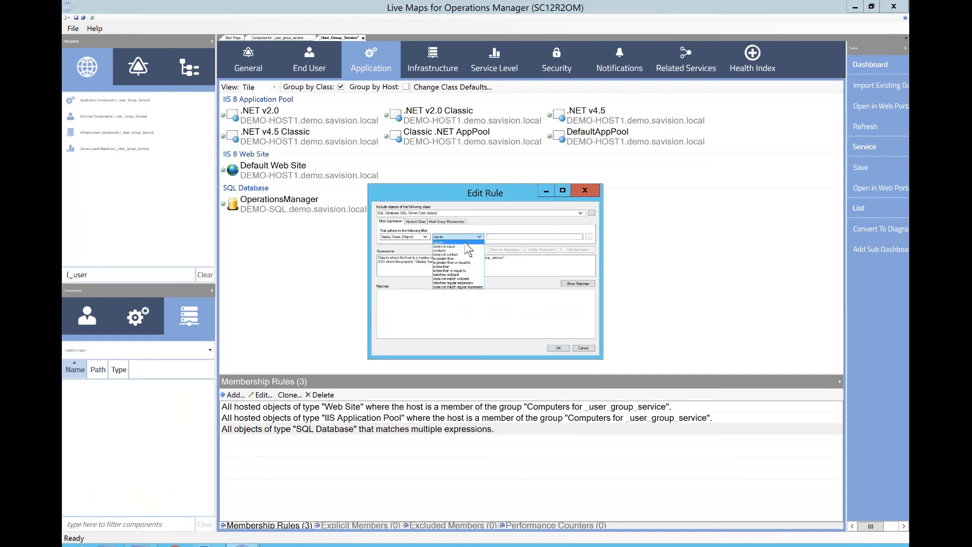
pyautogui.click(471, 254)
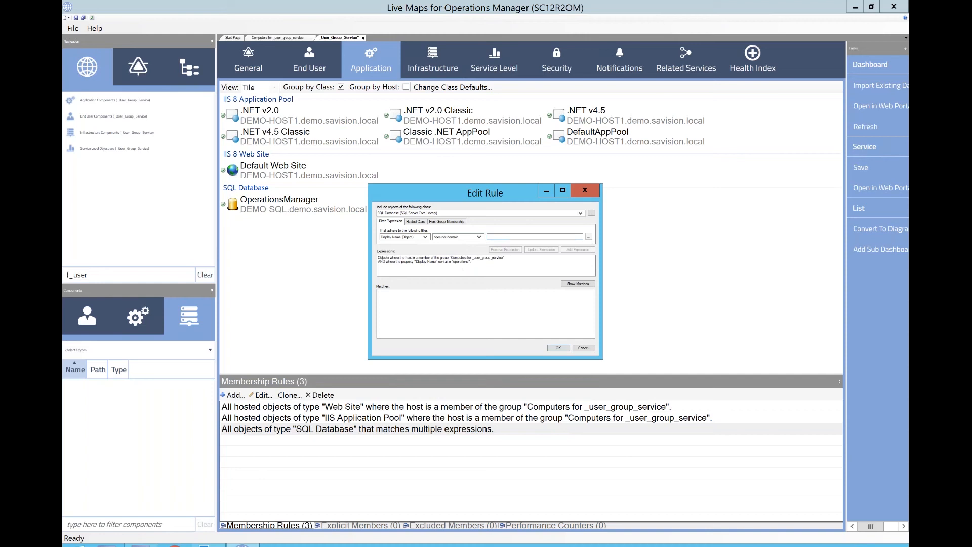
pyautogui.write('DW')
pyautogui.click(569, 250)
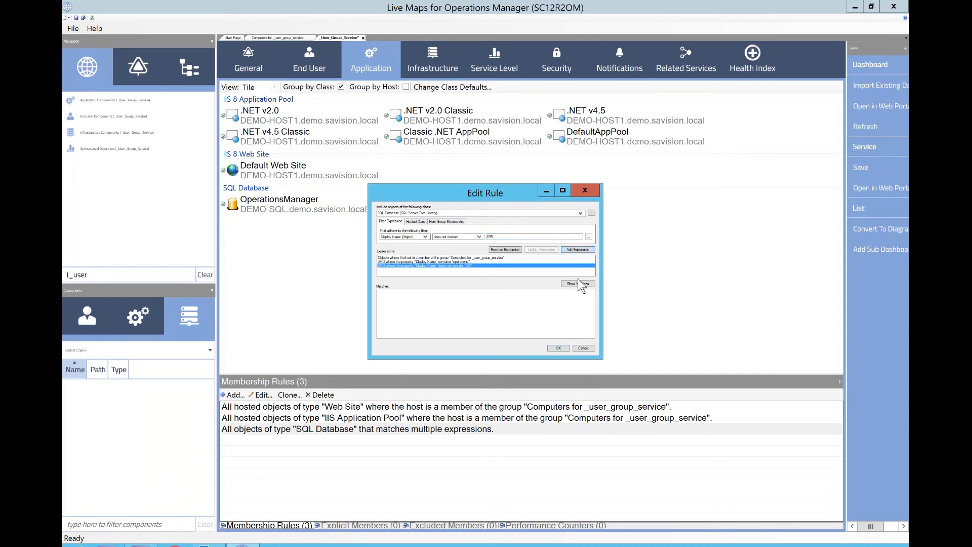
pyautogui.click(579, 285)
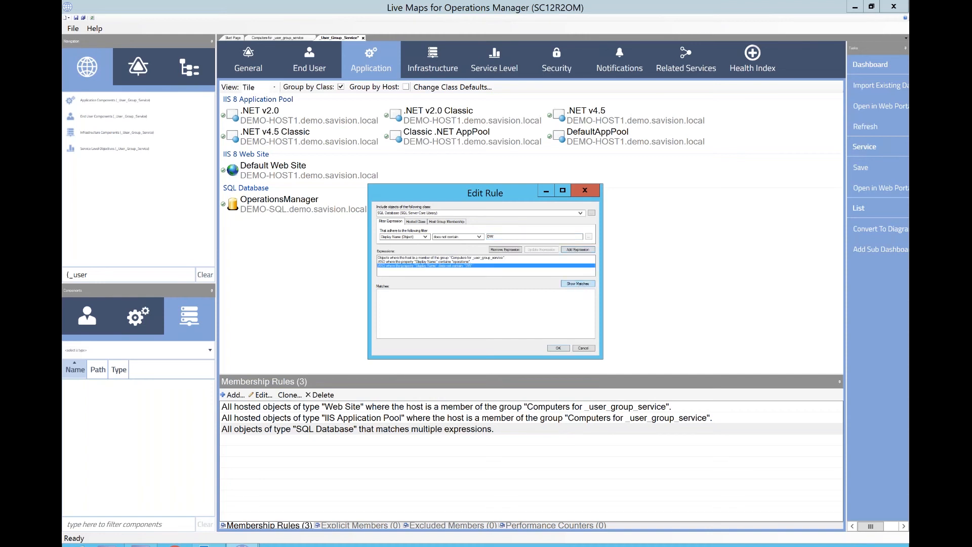
pyautogui.click(554, 348)
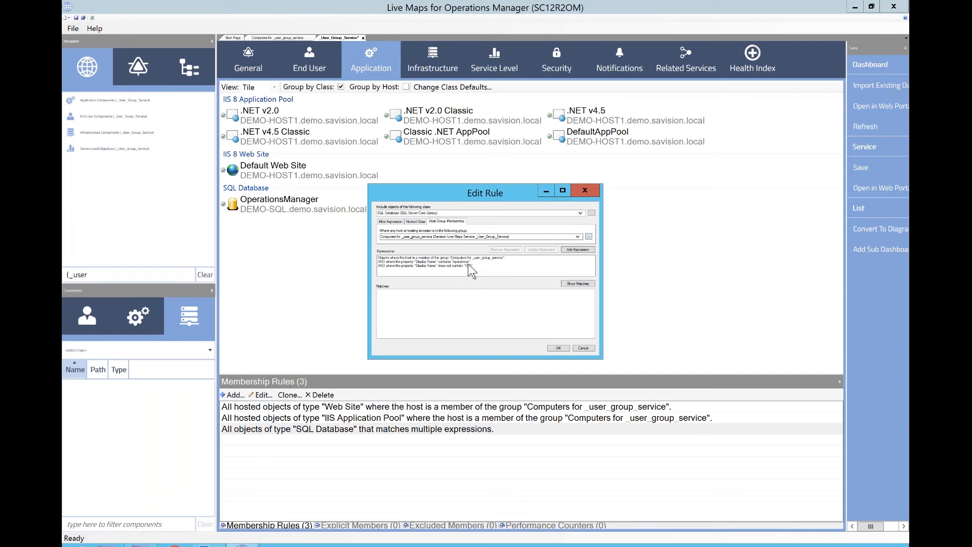
# - Reopen the SQL Database rule, delete the Display Name does not contain DW expression, and save
pyautogui.click(468, 264)
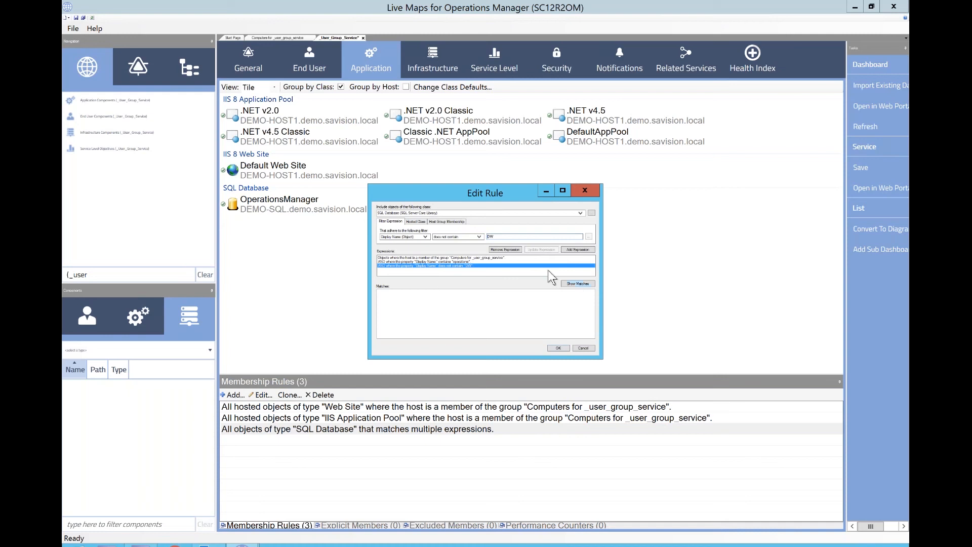
pyautogui.press('Delete')
pyautogui.click(557, 348)
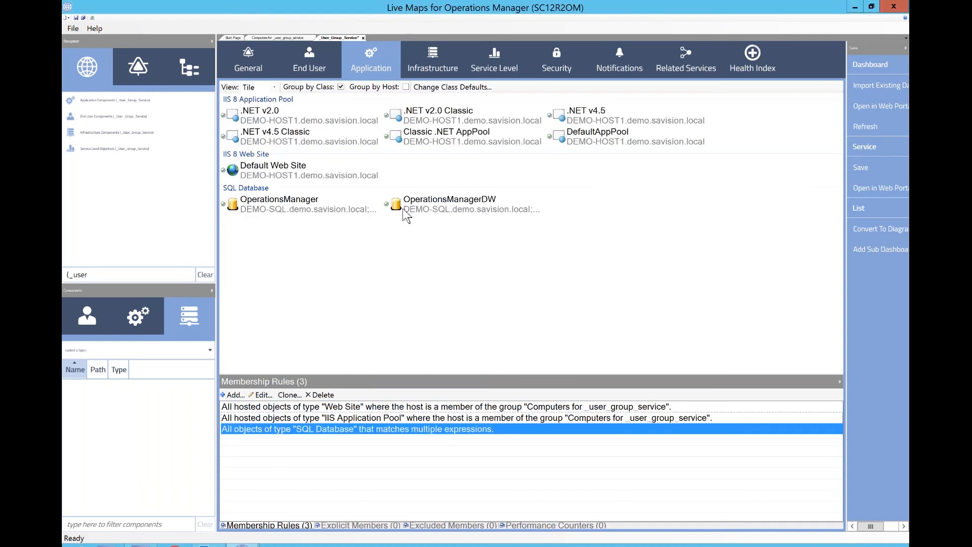
# - Remove the OperationsManagerDW database from the Application list, excluding it
pyautogui.rightClick(429, 204)
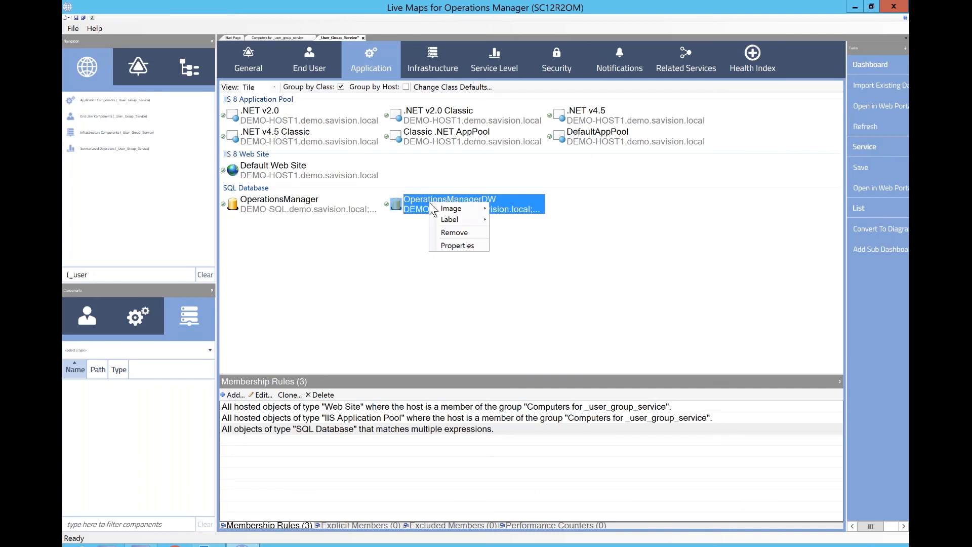
pyautogui.click(442, 234)
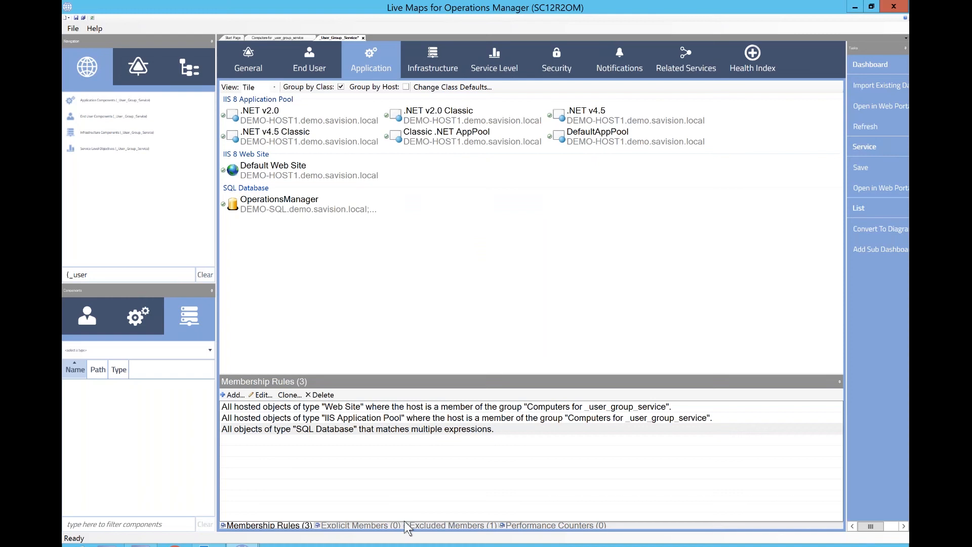
# - Open the excluded members and remove OperationsManagerDW from them to restore it
pyautogui.click(445, 527)
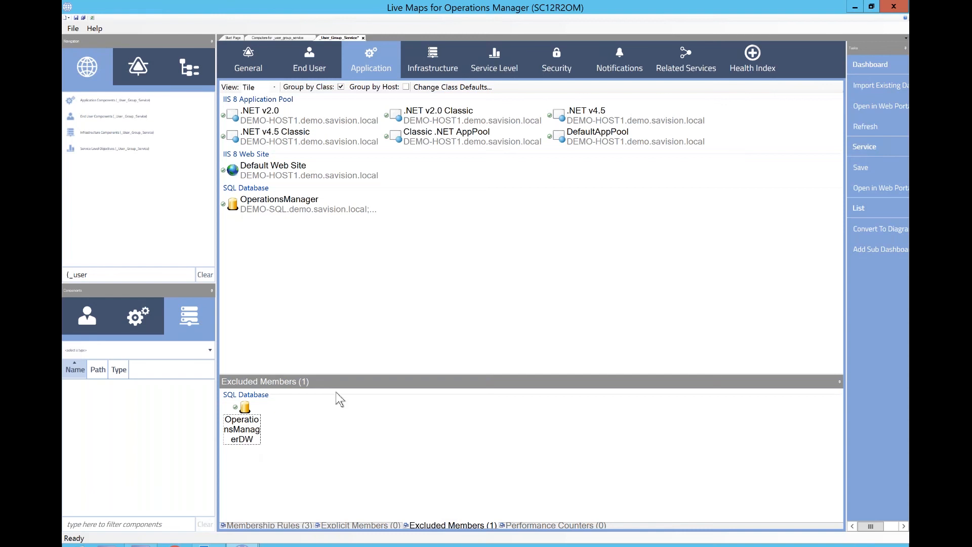
pyautogui.rightClick(257, 429)
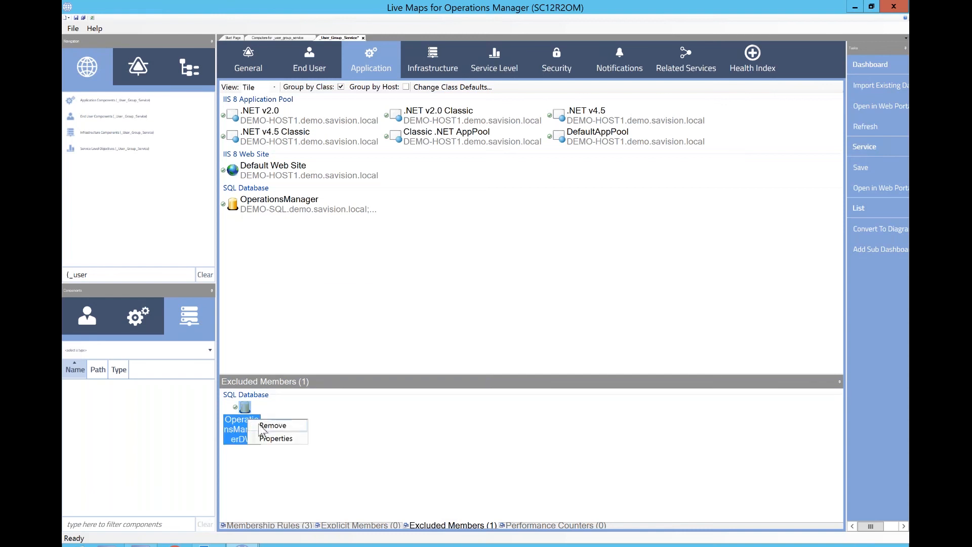
pyautogui.click(268, 425)
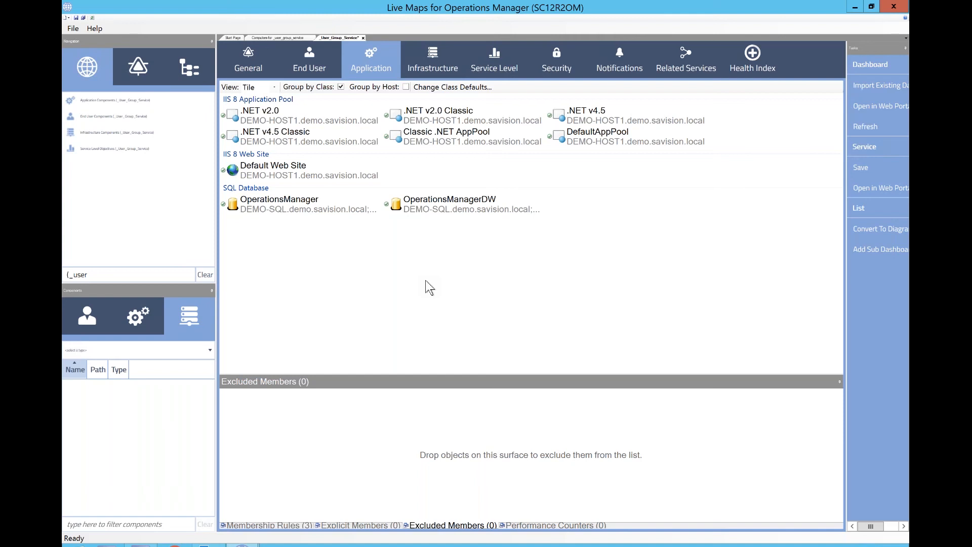
# - Look at the Computers for _user_group_service dashboard and return to the _User_Group_Service dashboard
pyautogui.click(284, 38)
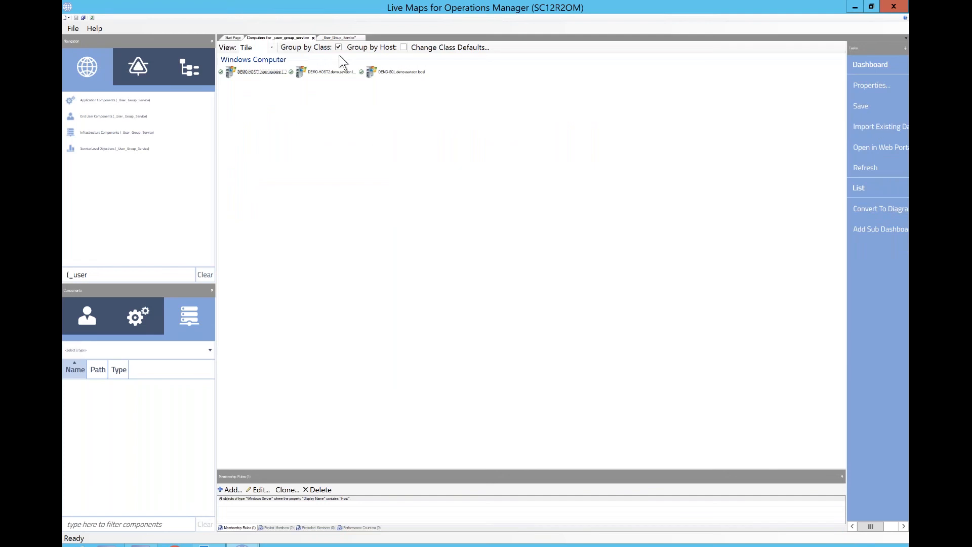
pyautogui.click(340, 38)
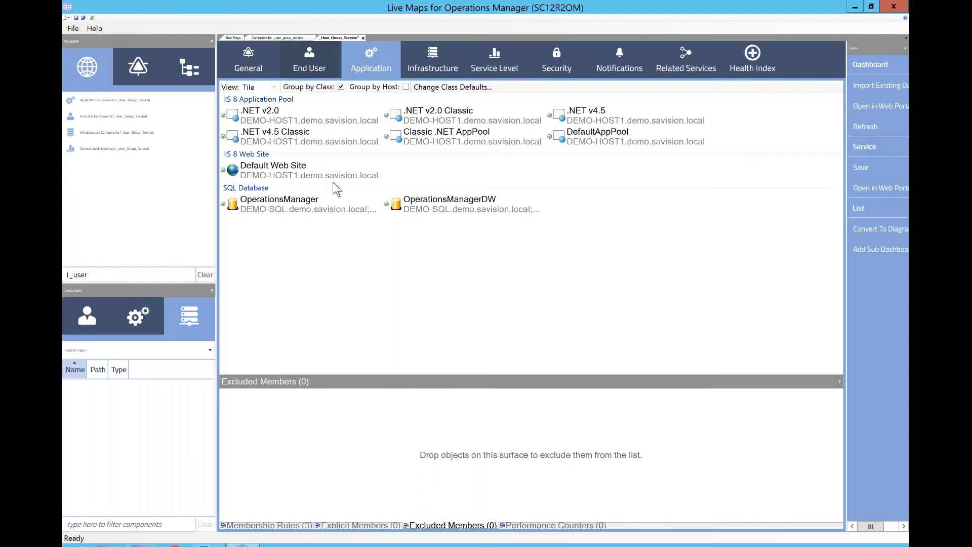
pyautogui.click(341, 291)
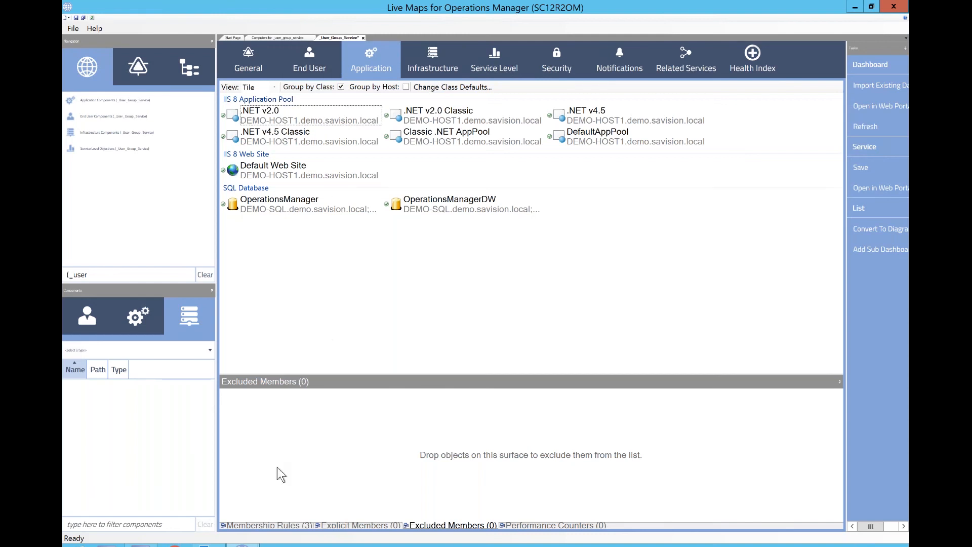
# - Add an Application rule for Windows Service objects hosted in the Computers for _user_group_service group, showing matches before confirming
pyautogui.click(278, 524)
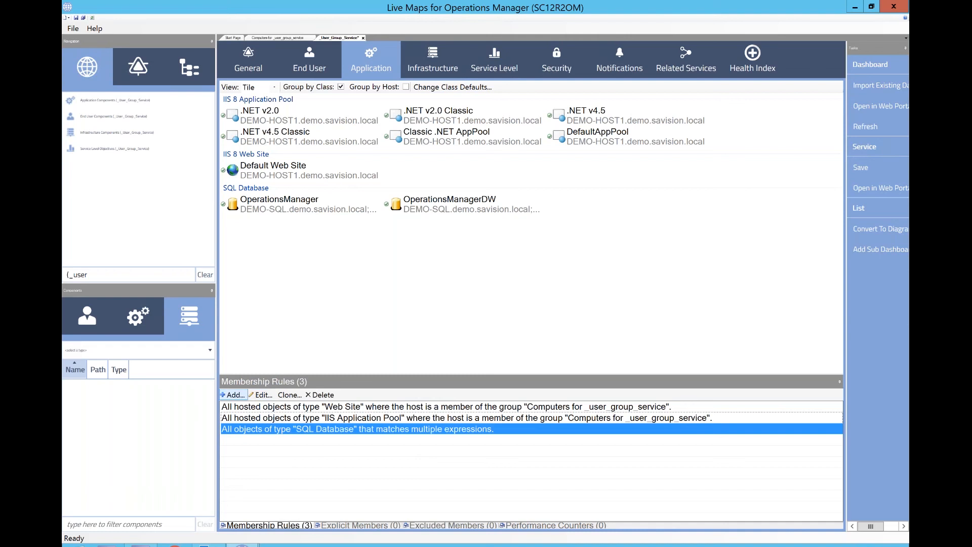
pyautogui.click(234, 394)
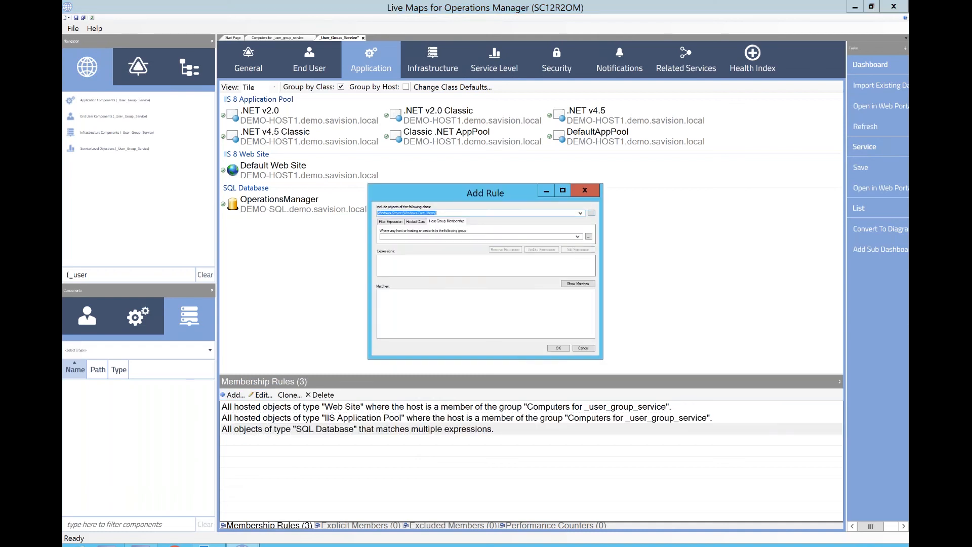
pyautogui.write('windows service')
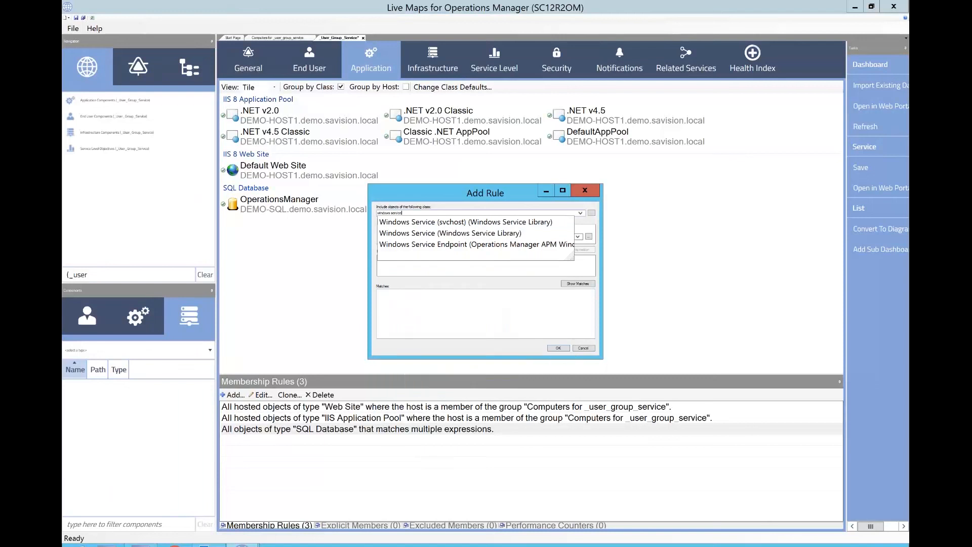
pyautogui.click(452, 234)
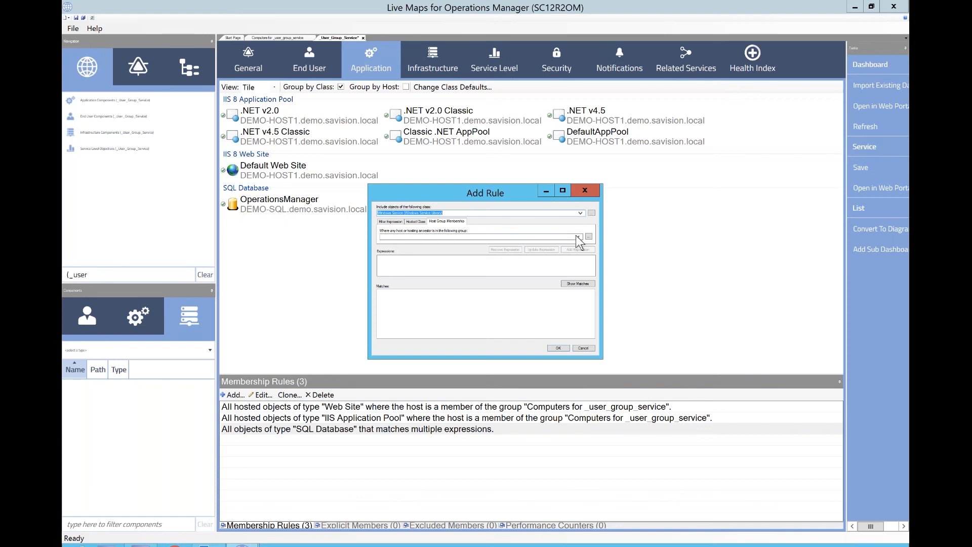
pyautogui.click(575, 235)
pyautogui.write('comp')
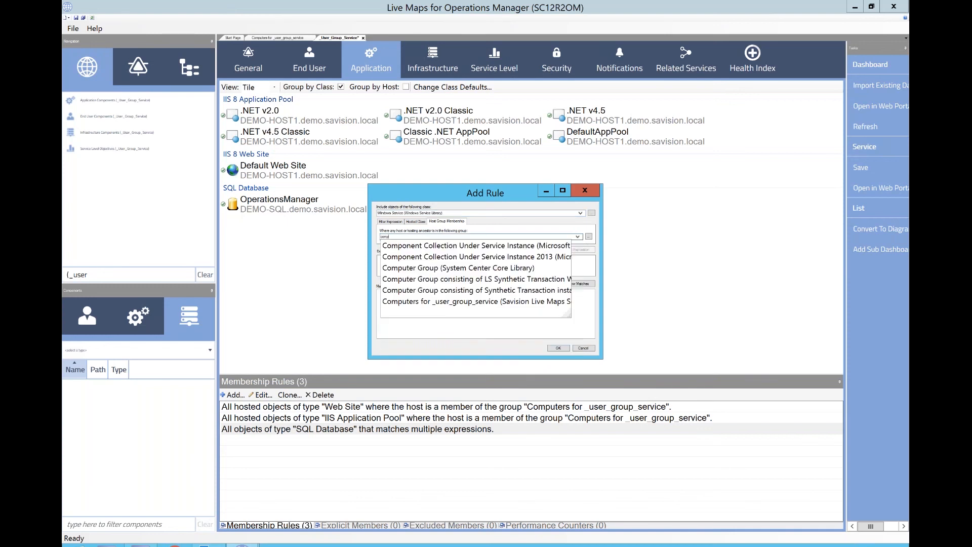
pyautogui.click(526, 301)
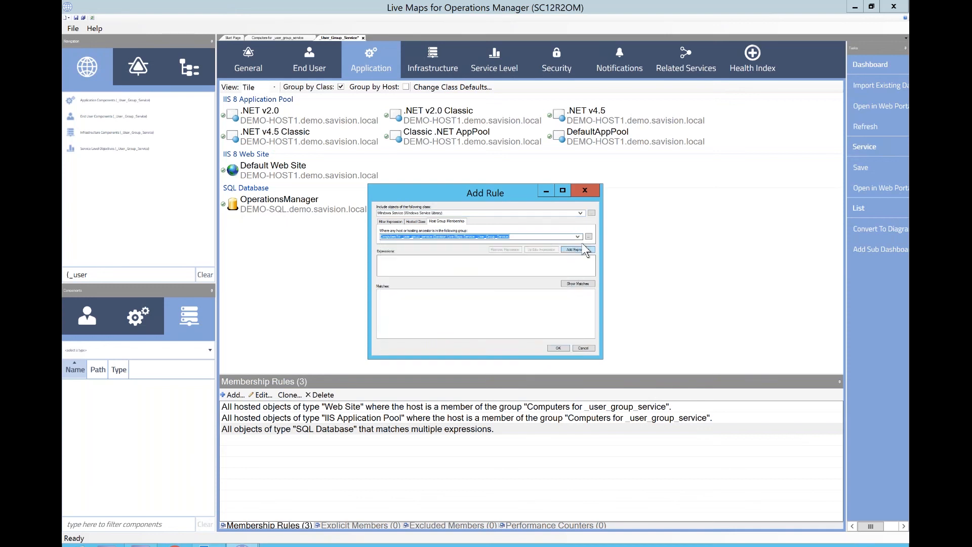
pyautogui.click(583, 250)
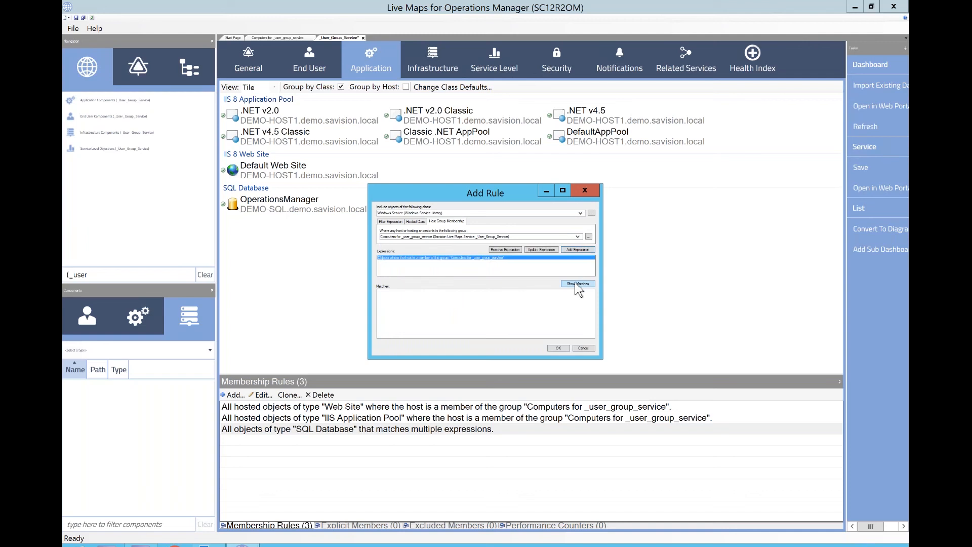
pyautogui.click(575, 282)
pyautogui.click(558, 348)
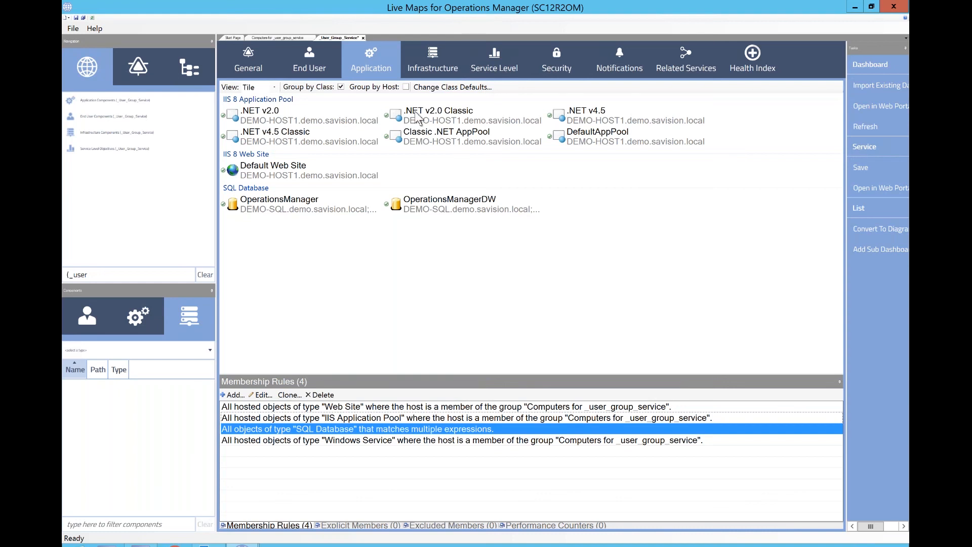
# - Remove DefaultAppPool from the Application list to exclude it
pyautogui.click(431, 120)
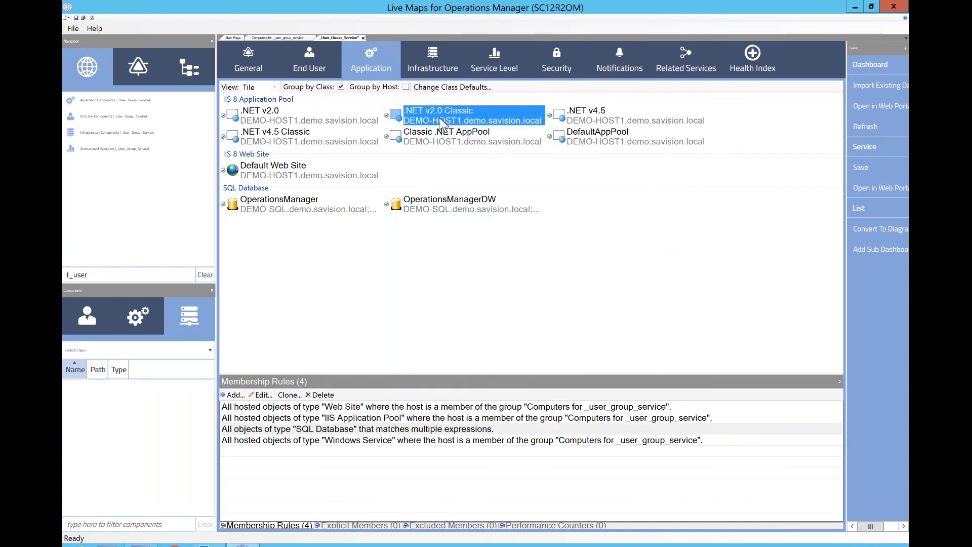
pyautogui.click(595, 141)
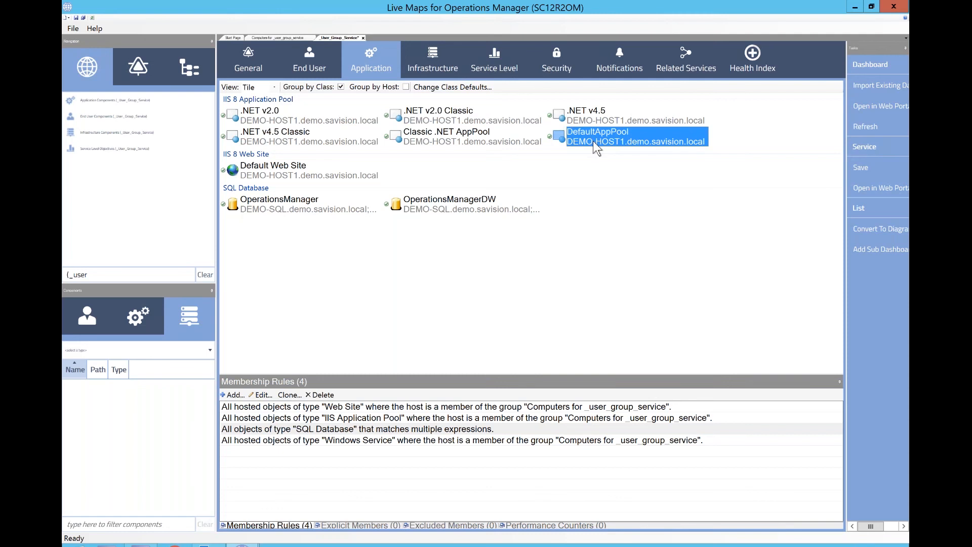
pyautogui.moveTo(593, 141)
pyautogui.rightClick(596, 147)
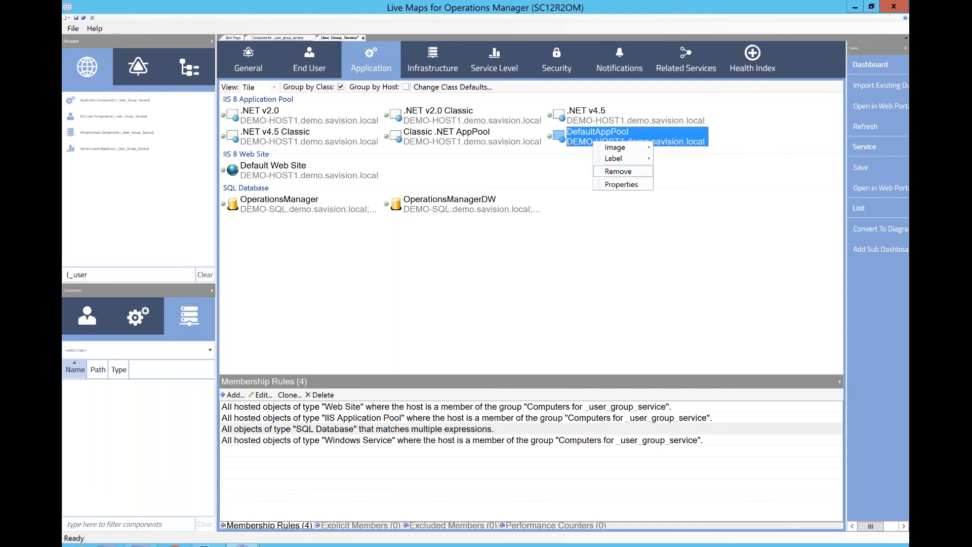
pyautogui.click(610, 171)
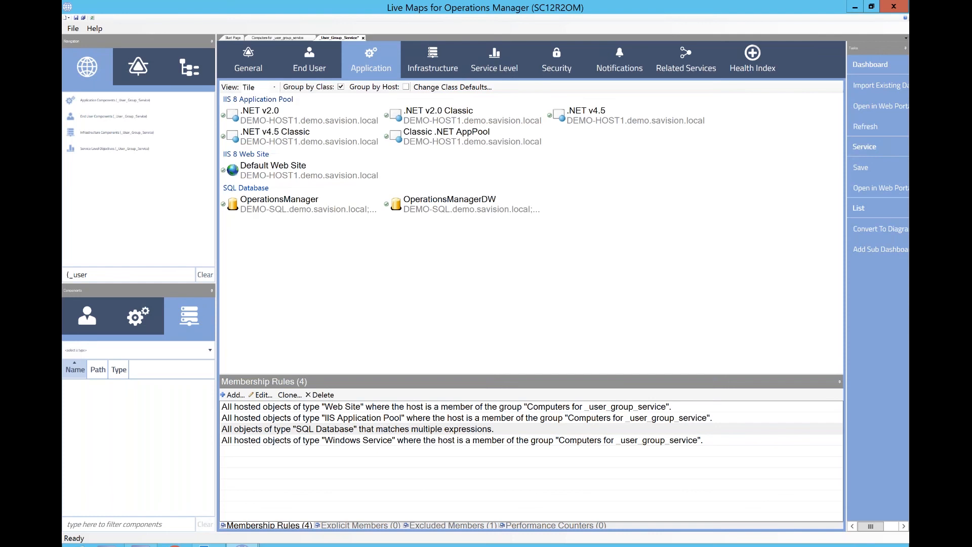
# - Add an End User rule for Web Application Availability Monitoring Test objects whose Display Name contains "_user", showing matches before confirming
pyautogui.click(310, 68)
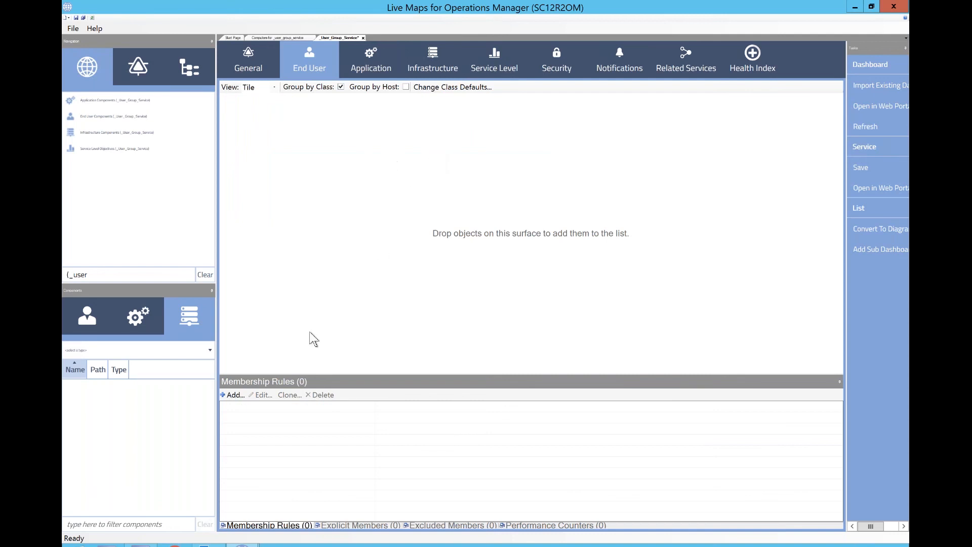
pyautogui.click(234, 395)
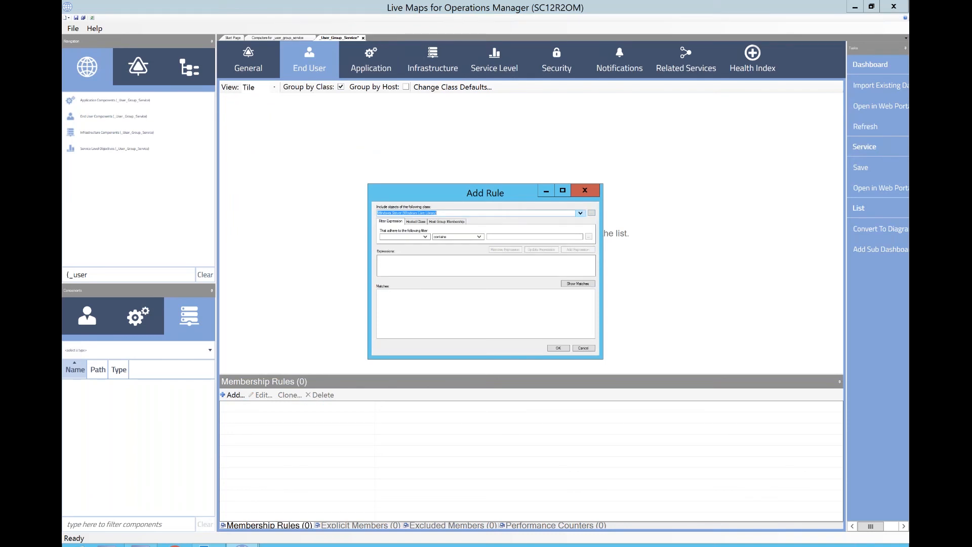
pyautogui.click(581, 213)
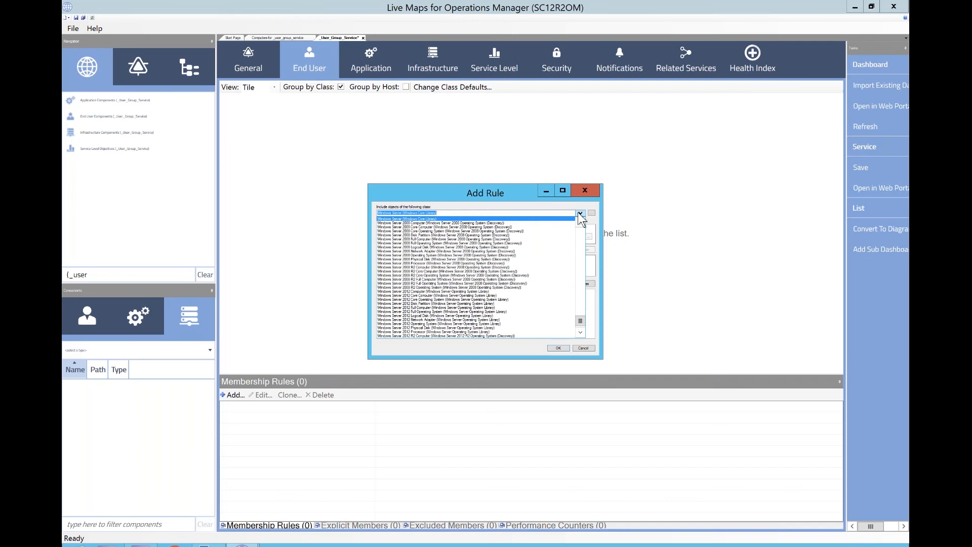
pyautogui.write('web ap')
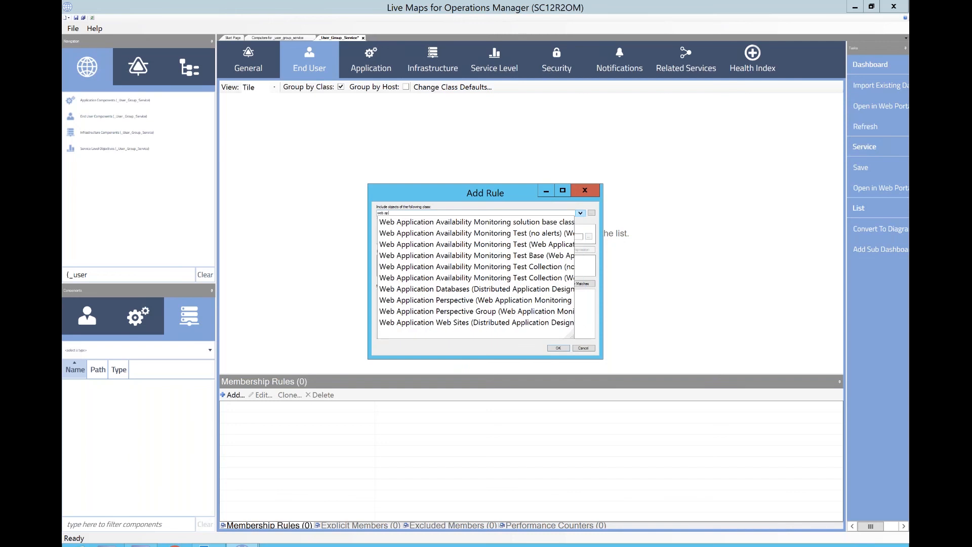
pyautogui.click(534, 248)
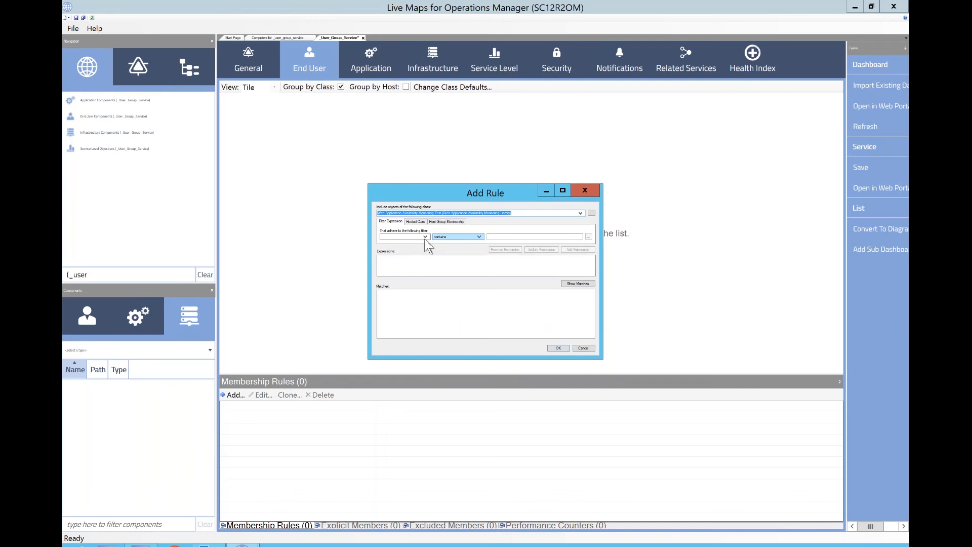
pyautogui.click(424, 238)
pyautogui.click(426, 290)
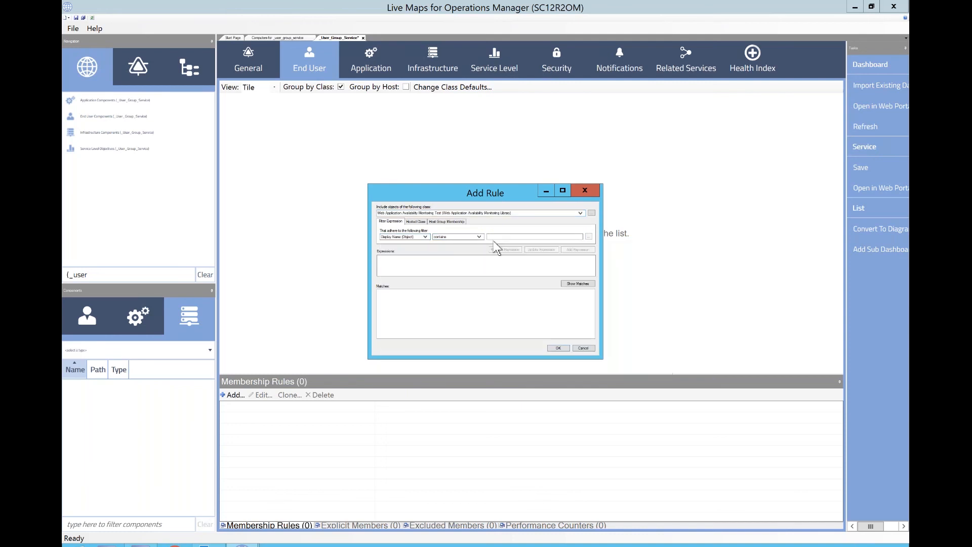
pyautogui.write('_user')
pyautogui.click(578, 249)
pyautogui.click(574, 282)
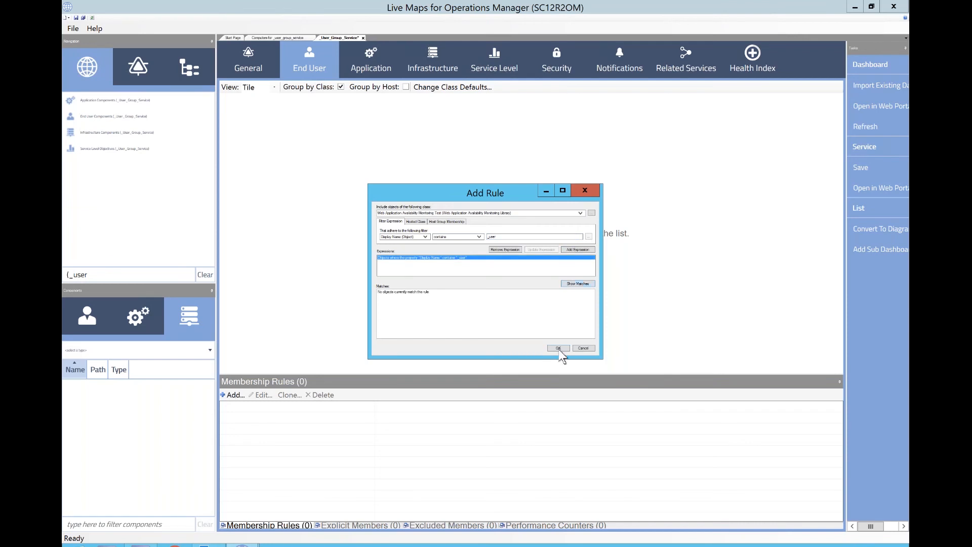
pyautogui.click(558, 349)
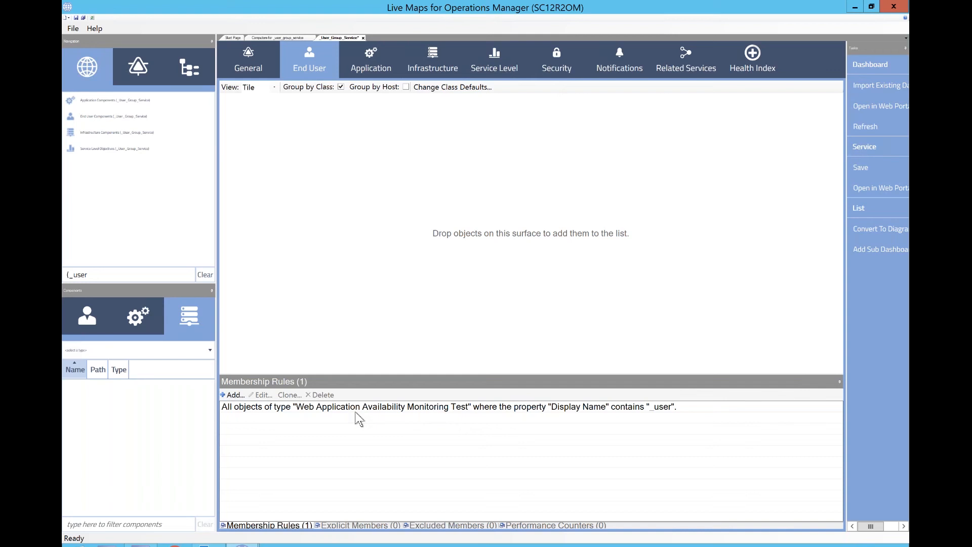
# - Start the Add Monitoring Wizard for Web Application Availability Monitoring in Operations Manager, choosing the Savision Live Maps Service _User_Group_Service management pack
pyautogui.click(142, 543)
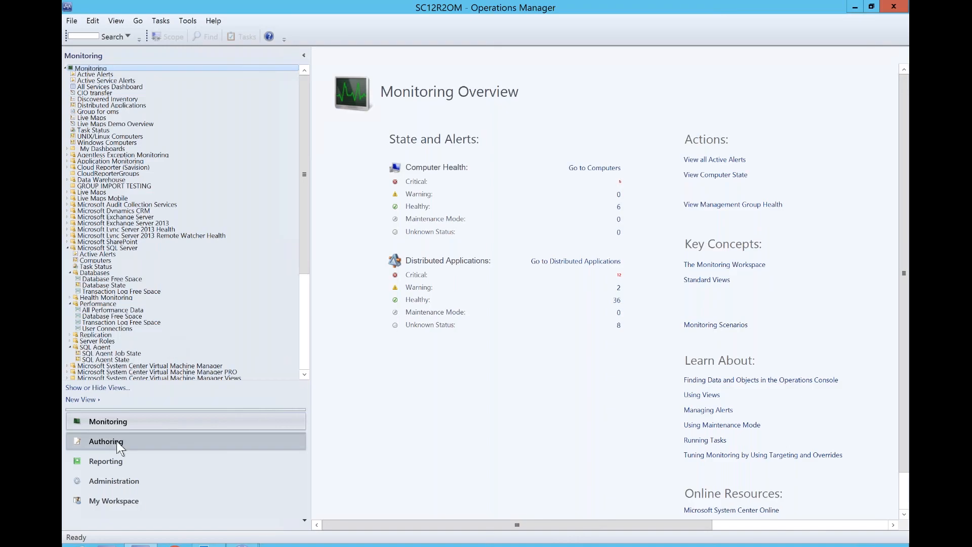
pyautogui.click(120, 442)
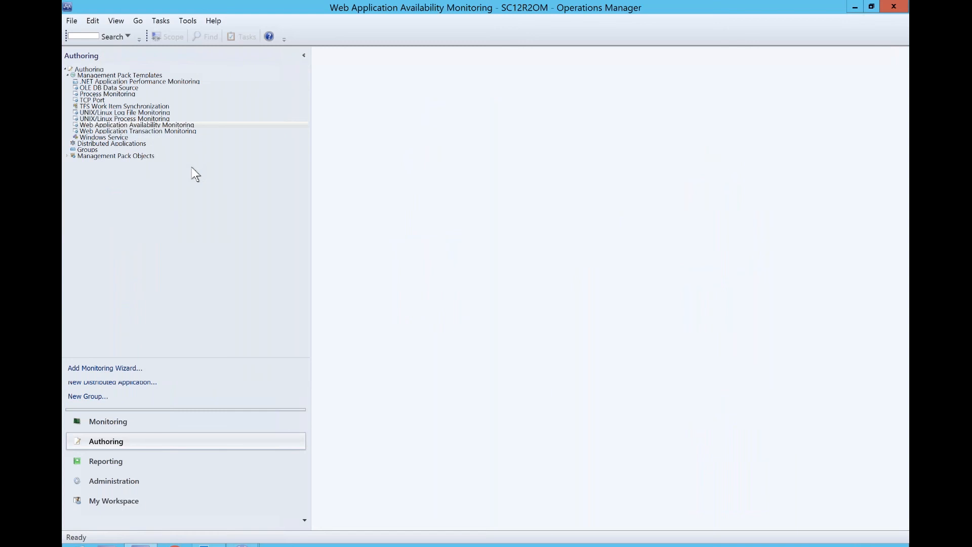
pyautogui.rightClick(115, 126)
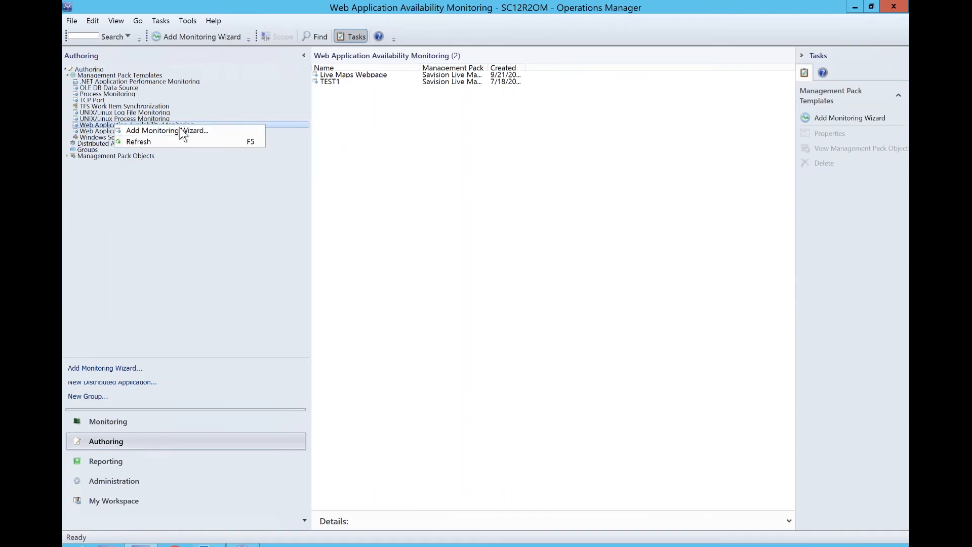
pyautogui.click(181, 132)
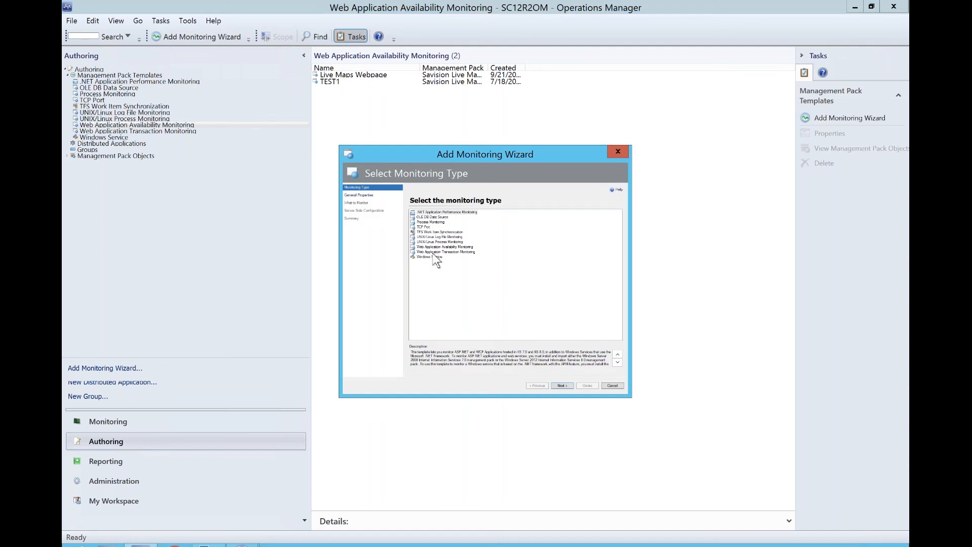
pyautogui.click(436, 247)
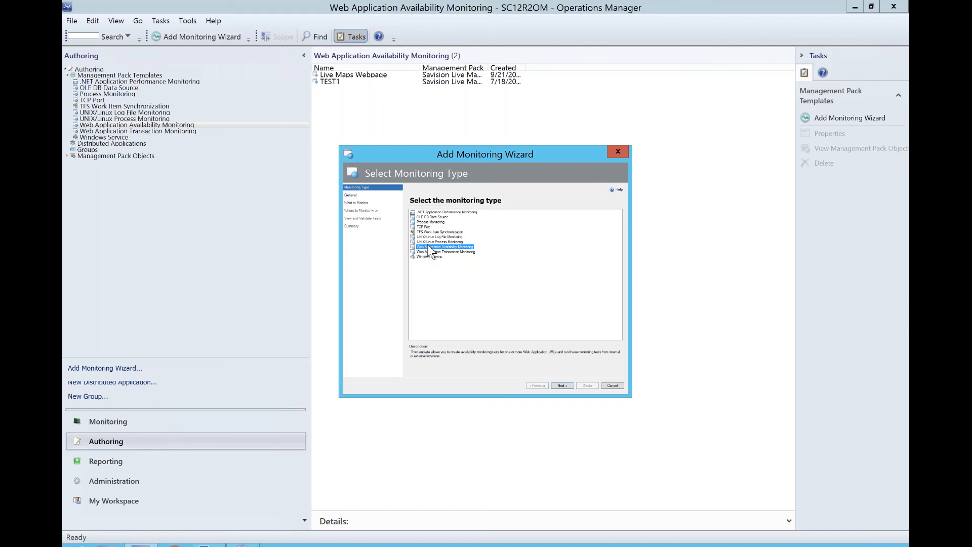
pyautogui.click(569, 385)
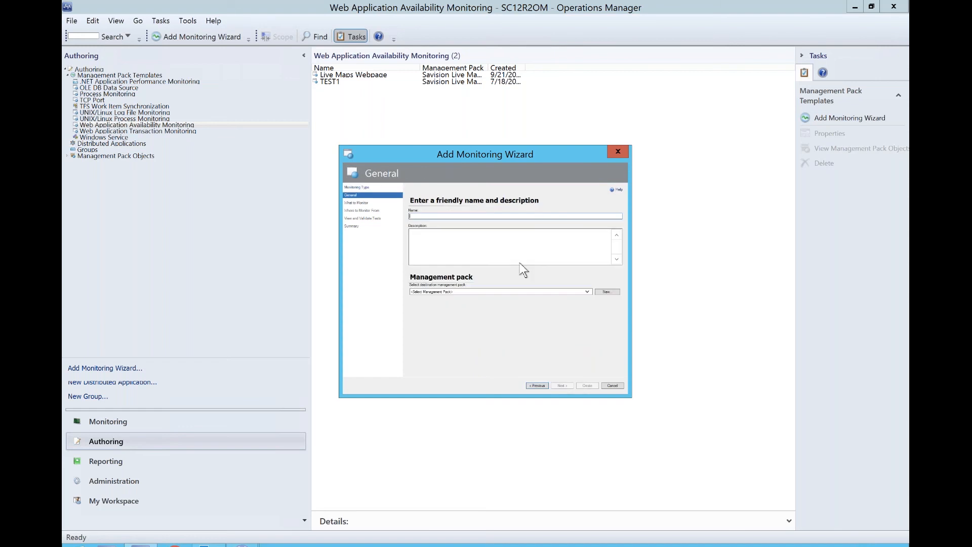
pyautogui.click(441, 293)
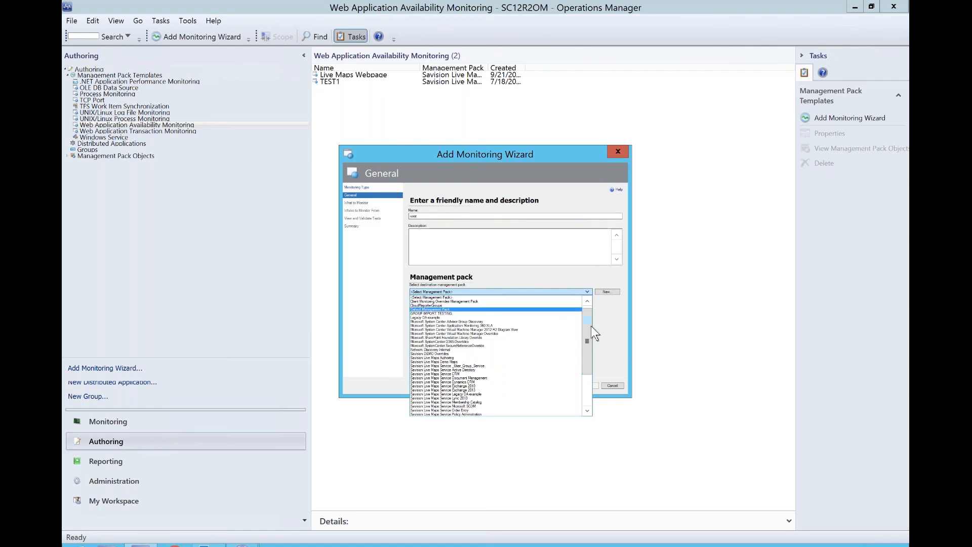
pyautogui.scroll(-5, 588, 330)
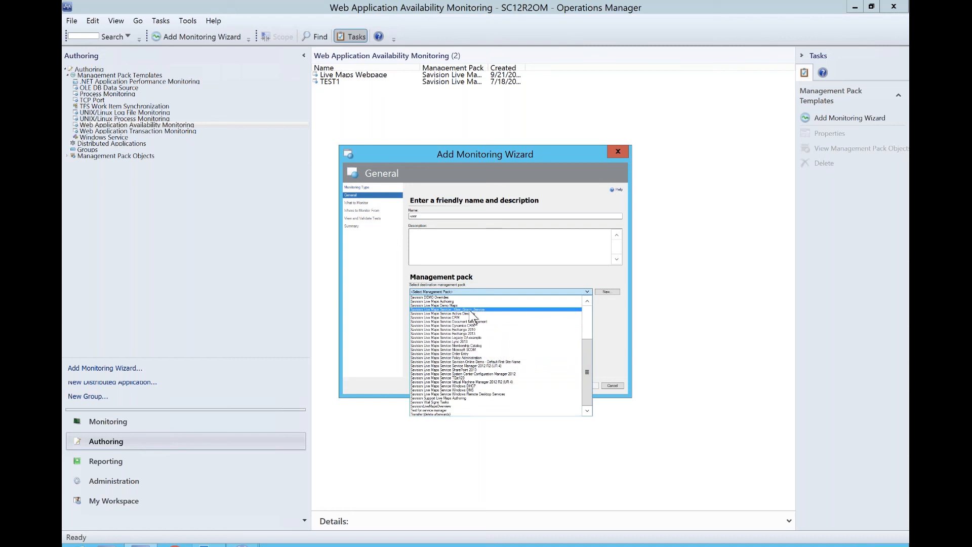
pyautogui.click(460, 309)
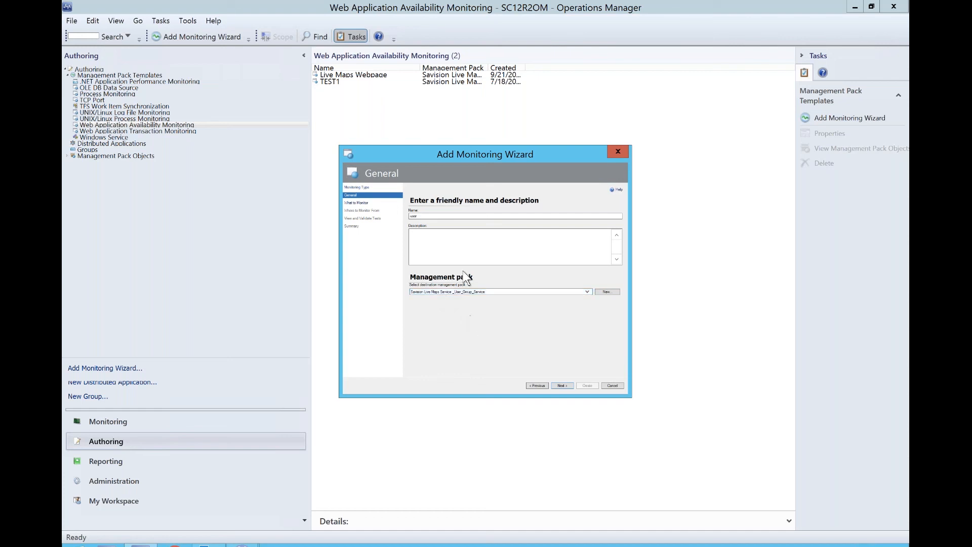
pyautogui.click(561, 386)
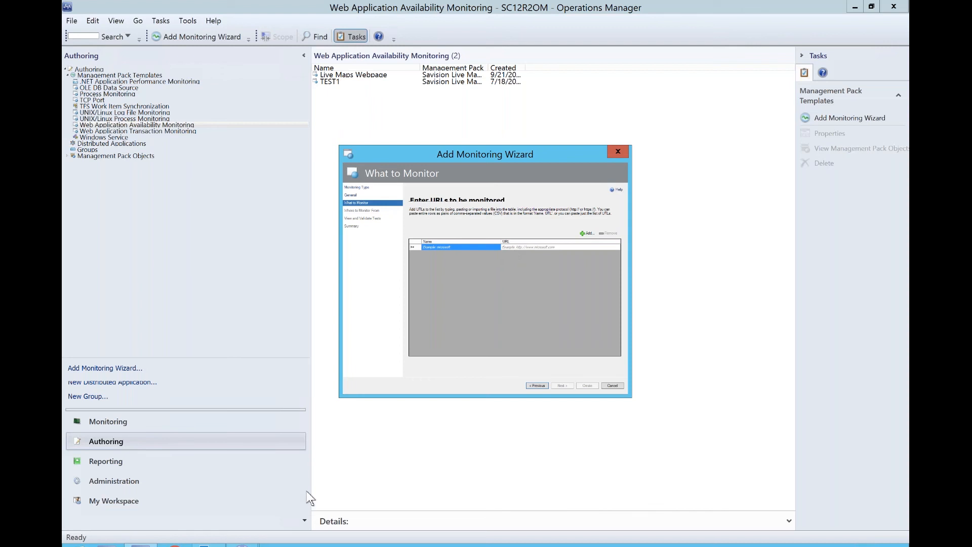
# - Return to Live Maps and open the End User rule to review its filter property, closing it unchanged
pyautogui.moveTo(242, 545)
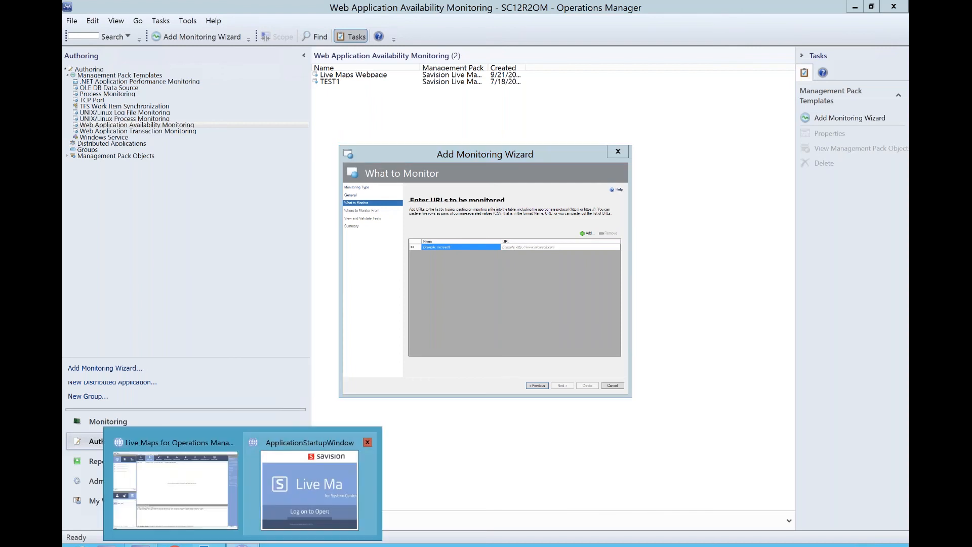
pyautogui.click(211, 511)
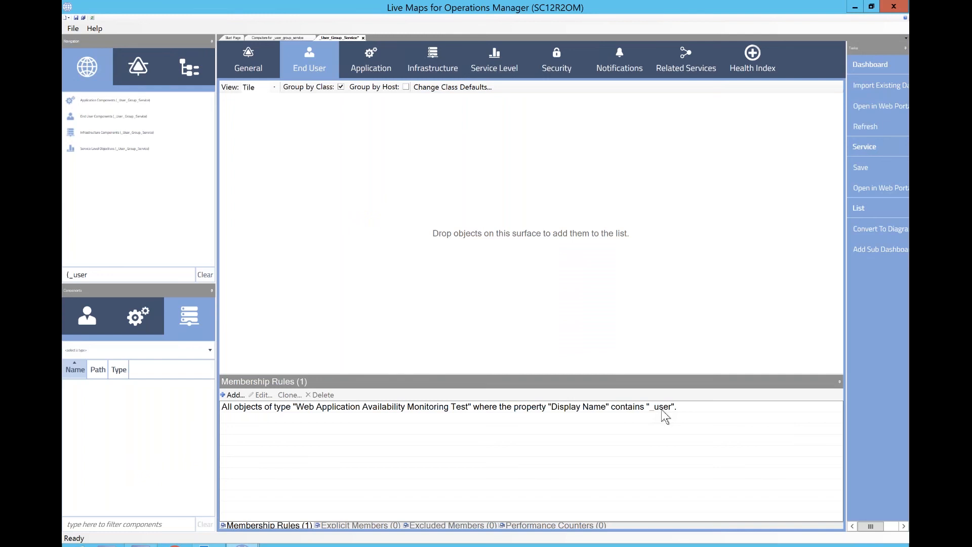
pyautogui.click(355, 408)
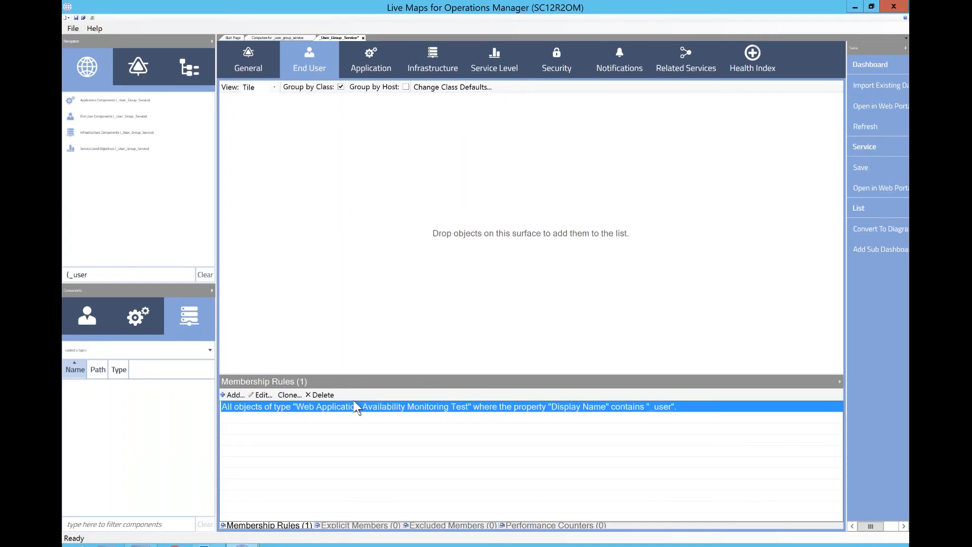
pyautogui.click(262, 395)
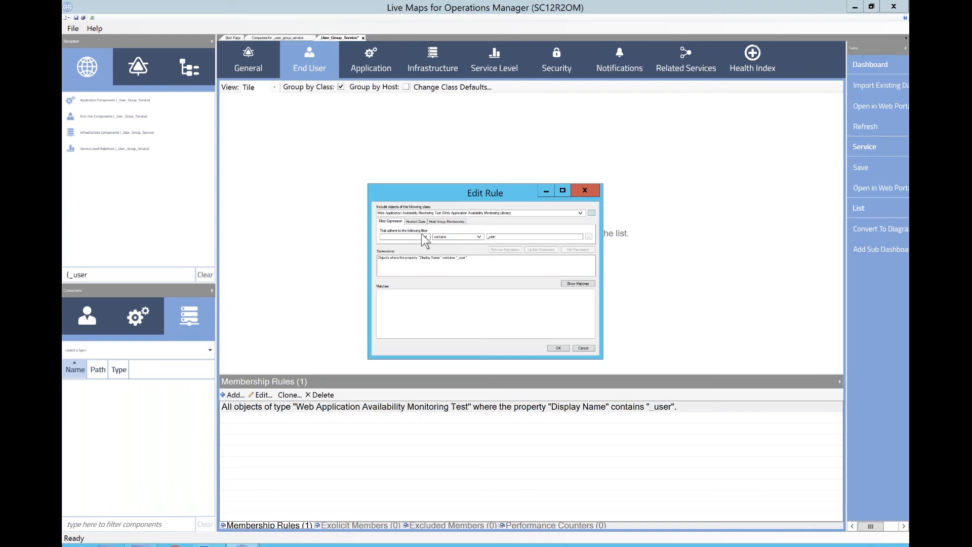
pyautogui.click(424, 237)
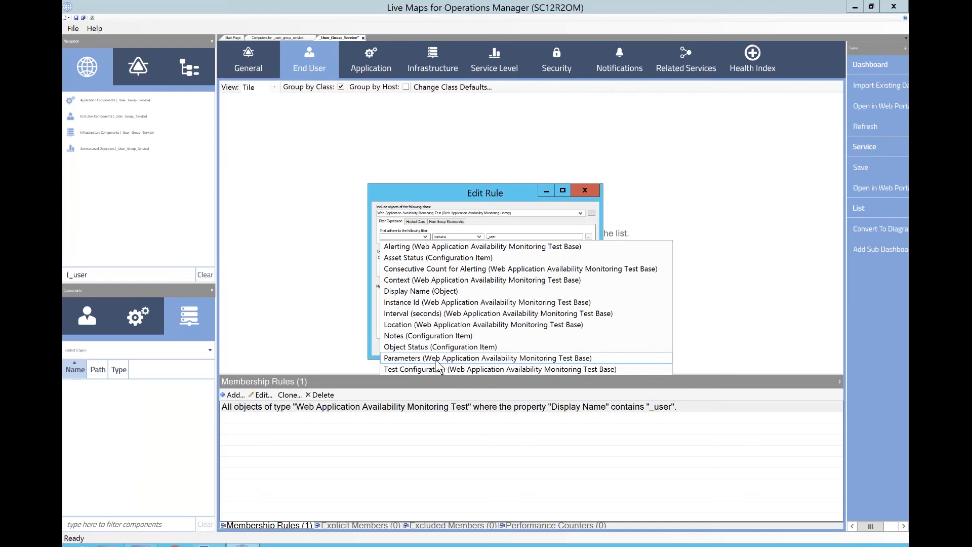
pyautogui.click(583, 190)
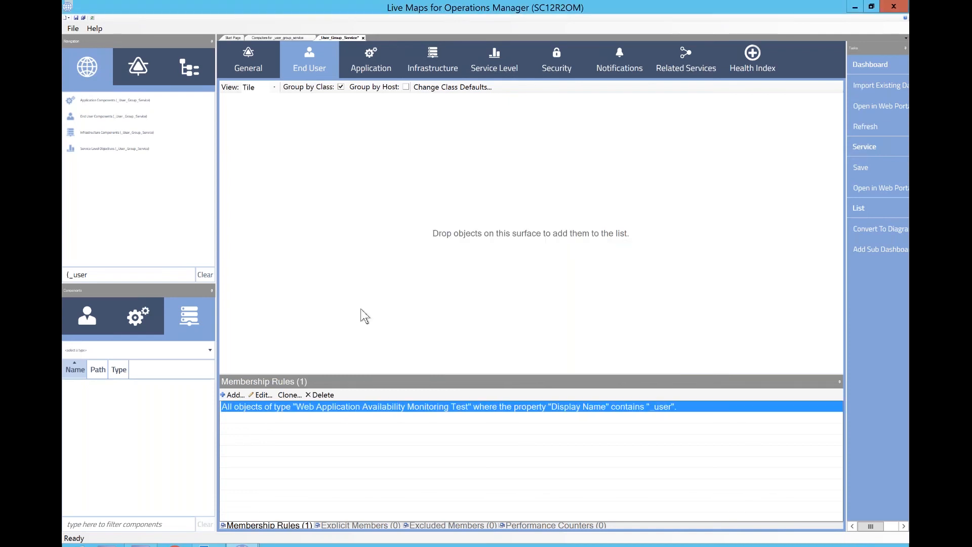
# - Browse Web Application Availability Monitoring Test components and inspect the Demo Live Maps object's properties
pyautogui.click(88, 320)
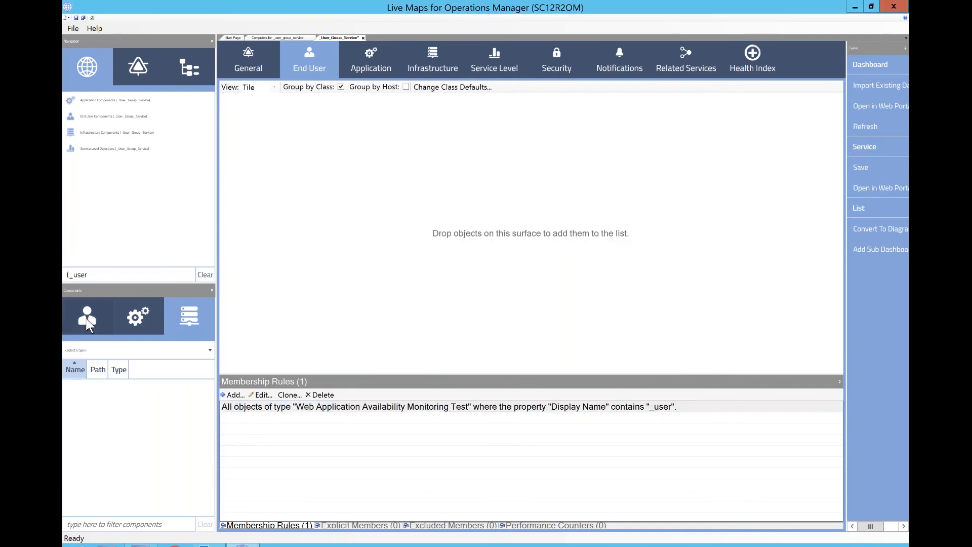
pyautogui.click(96, 350)
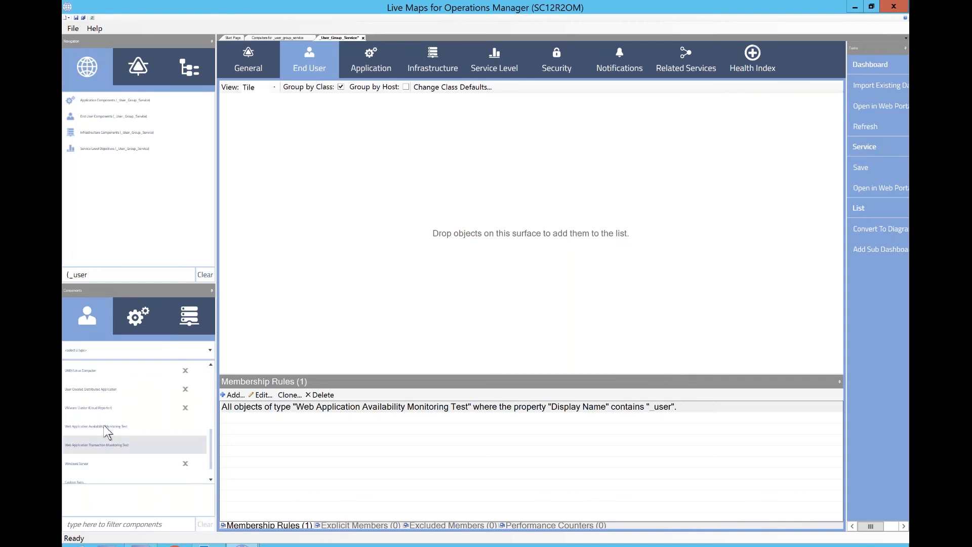
pyautogui.click(106, 426)
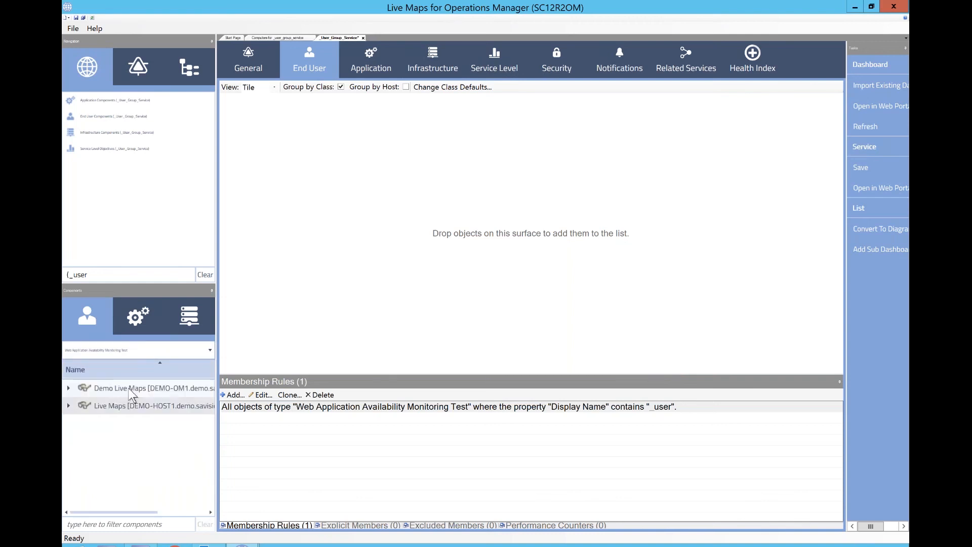
pyautogui.rightClick(130, 389)
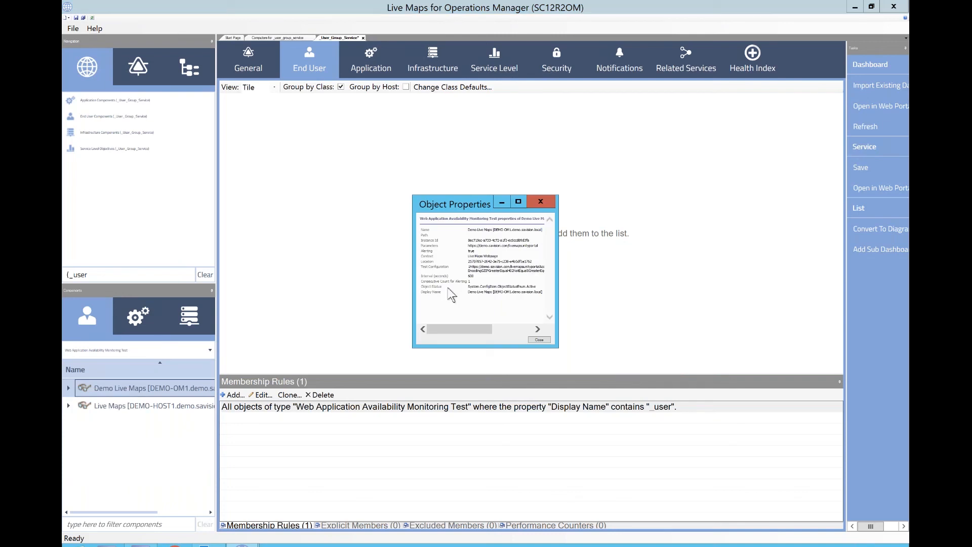
pyautogui.moveTo(468, 245); pyautogui.dragTo(537, 246)
pyautogui.click(539, 340)
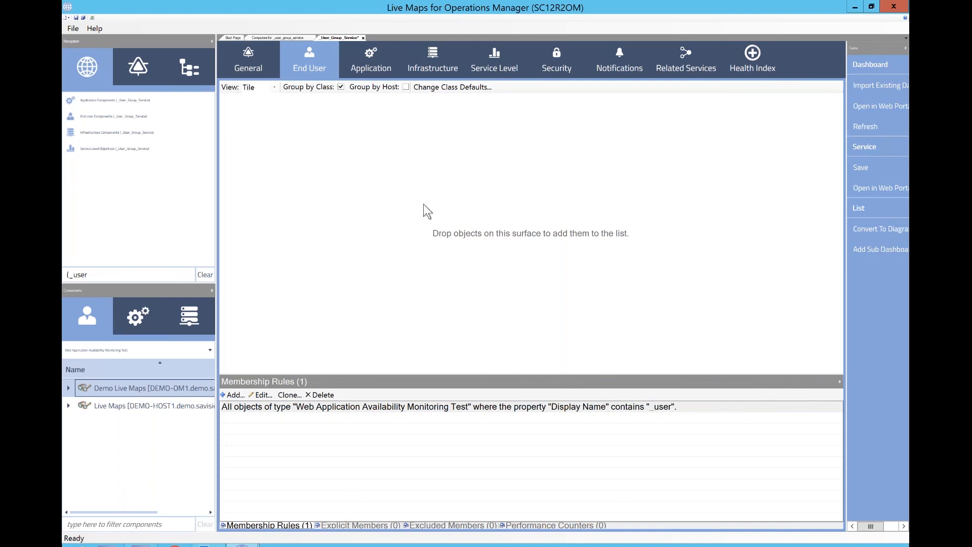
# - Save the dashboard, dismissing the delay warning, and review the Infrastructure list
pyautogui.click(84, 19)
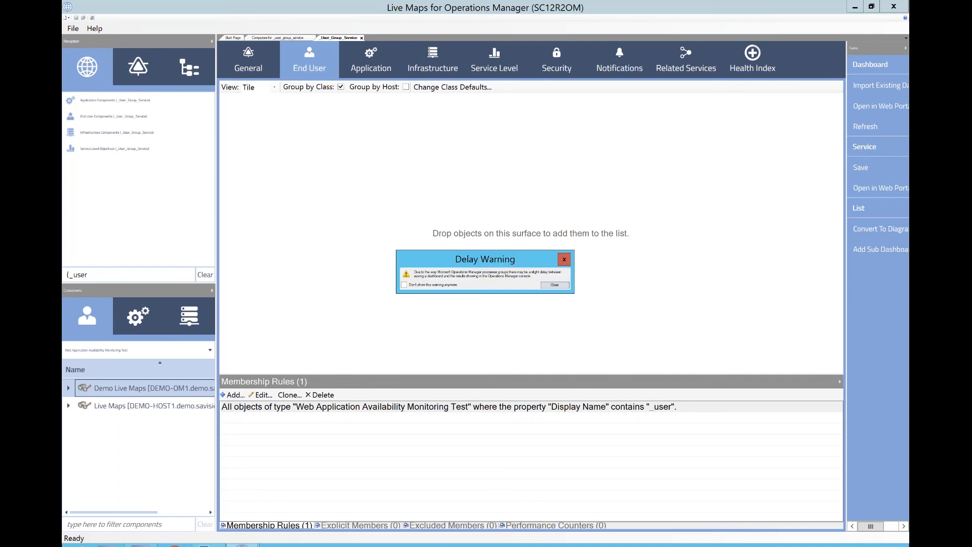
pyautogui.click(561, 261)
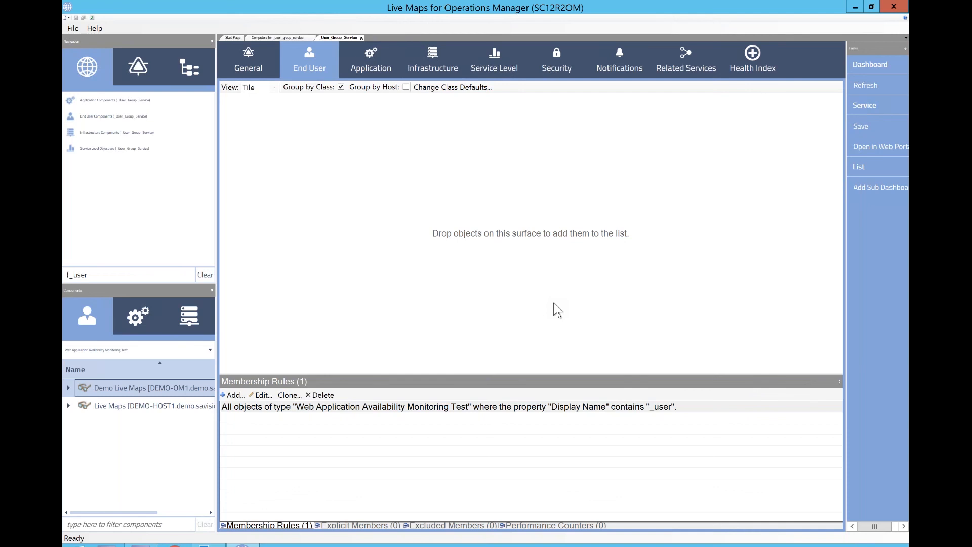
pyautogui.click(424, 62)
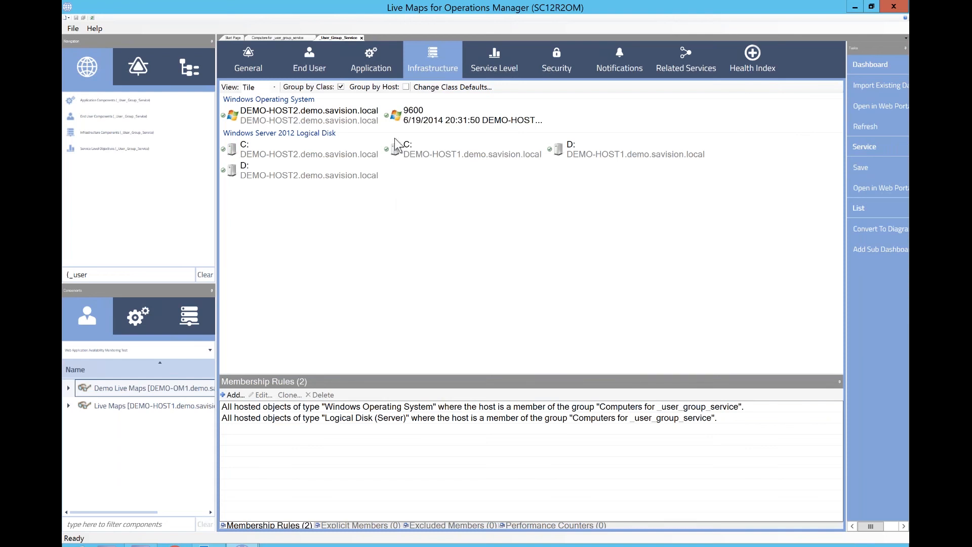
pyautogui.moveTo(399, 123)
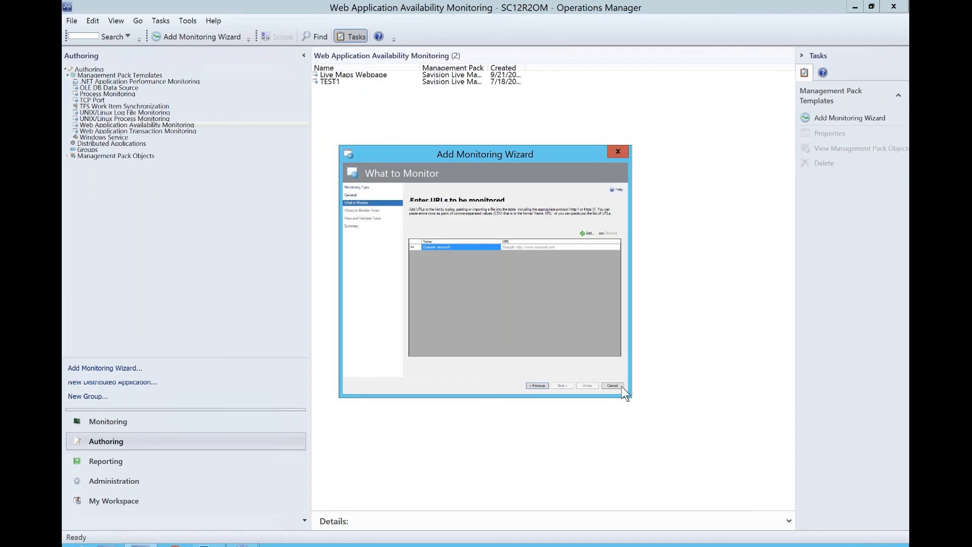
# - Cancel the unfinished Add Monitoring Wizard in Operations Manager
pyautogui.click(621, 386)
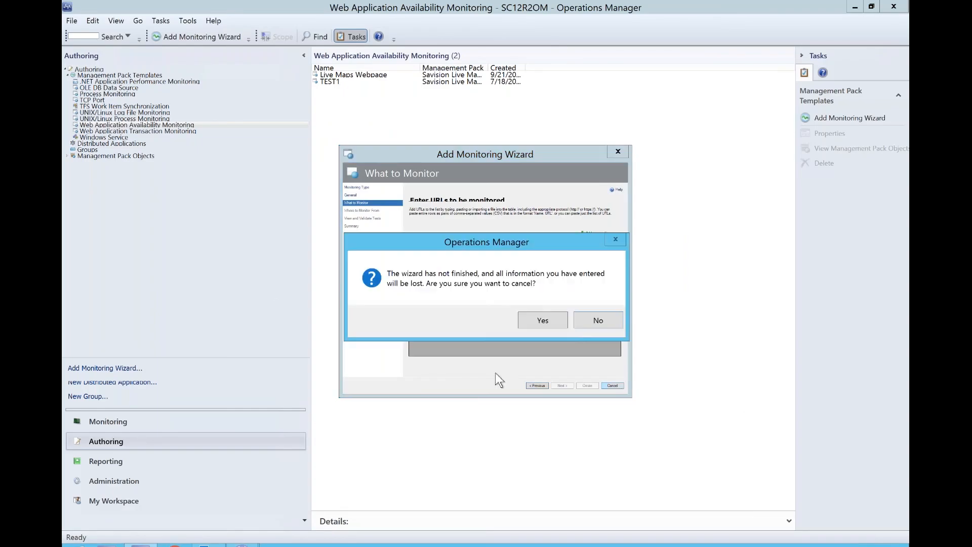
pyautogui.click(556, 320)
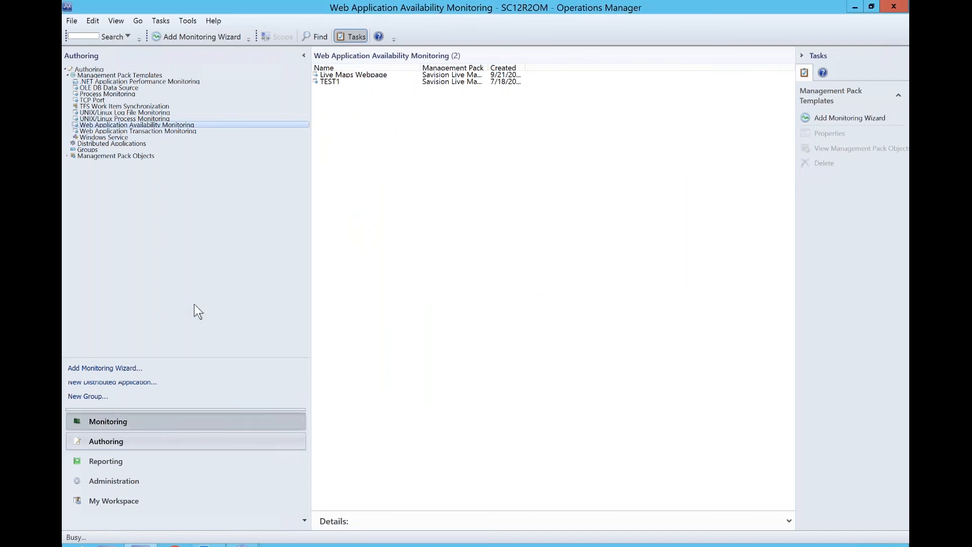
# - Open the _User_Group_Service service map from the All Services Dashboard and review its Service Levels objectives
pyautogui.click(97, 86)
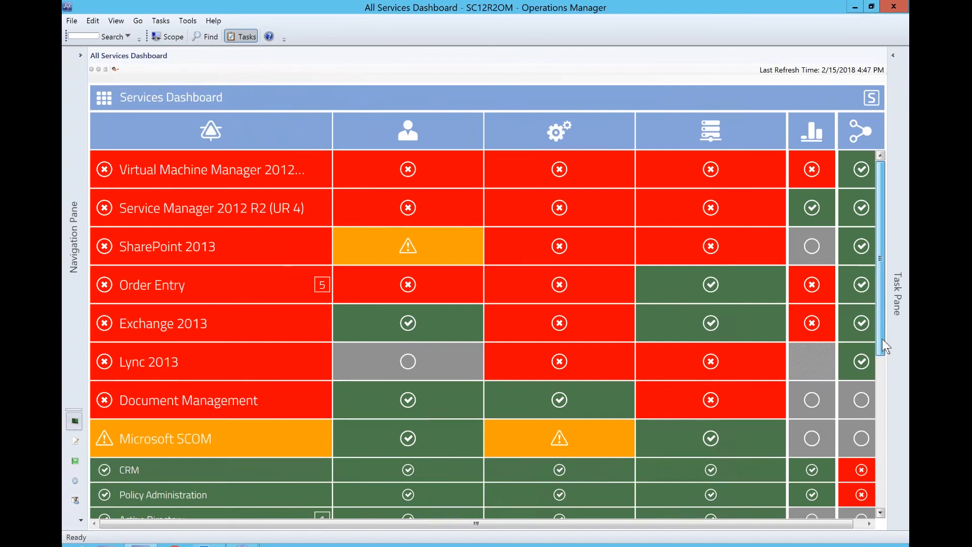
pyautogui.scroll(-10, 884, 346)
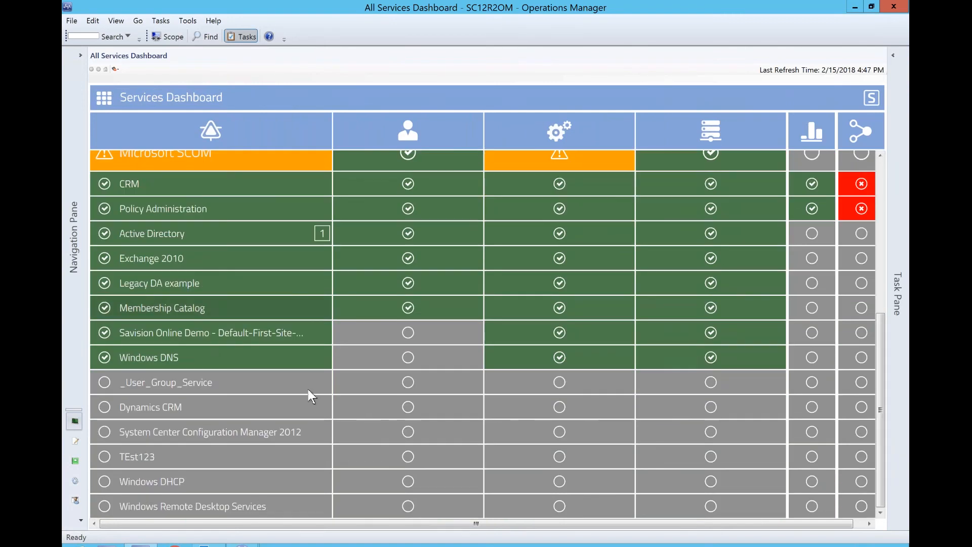
pyautogui.doubleClick(316, 384)
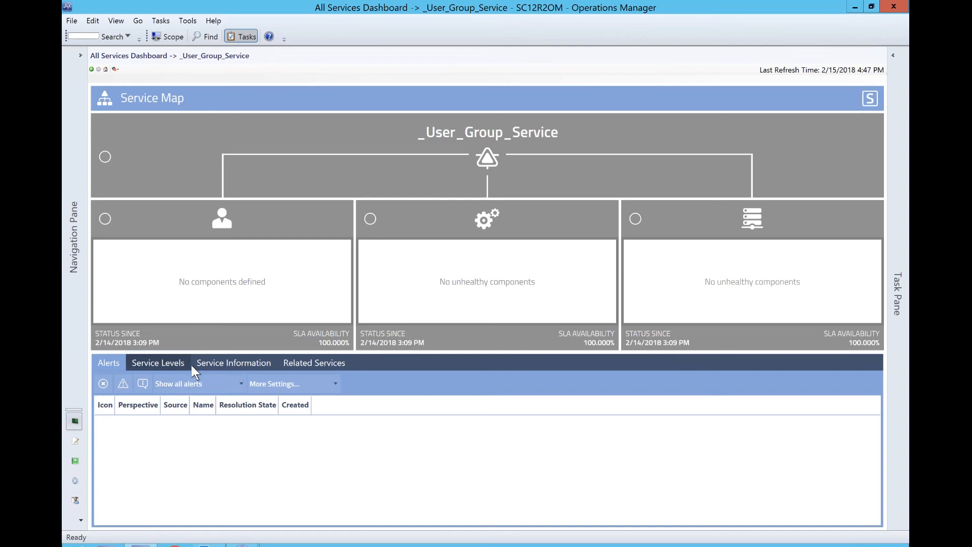
pyautogui.click(183, 364)
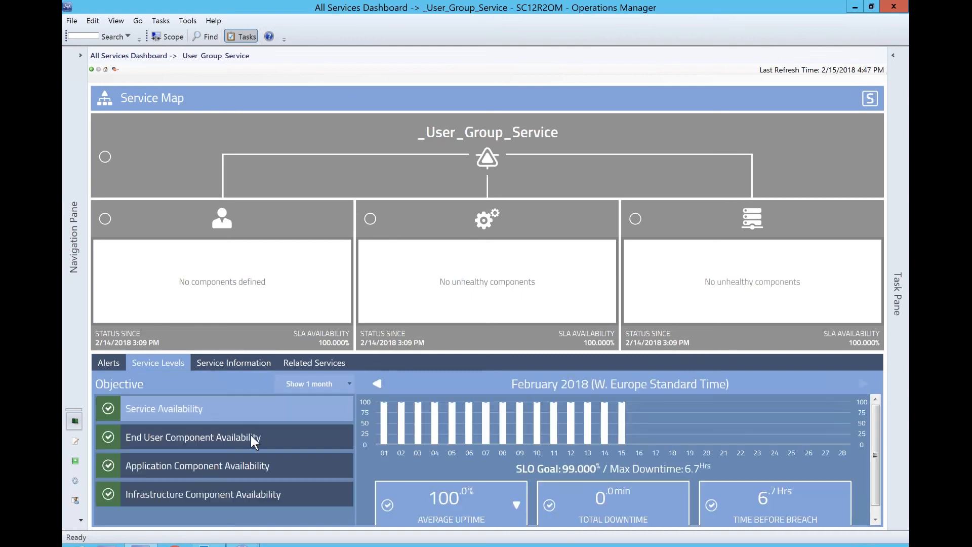
pyautogui.click(212, 498)
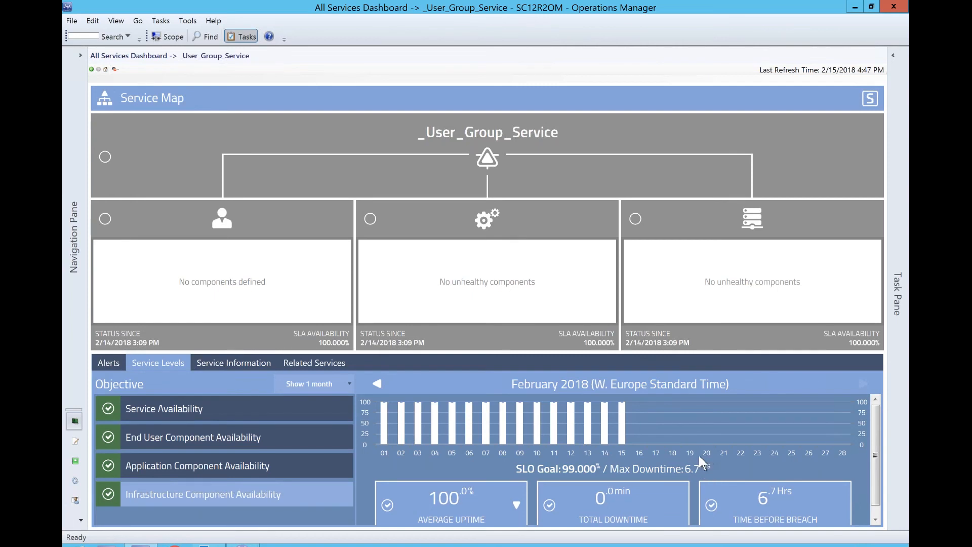
# - Open the Service Level Agreement Overview report from the Savision Community Reports Library and close it
pyautogui.click(79, 57)
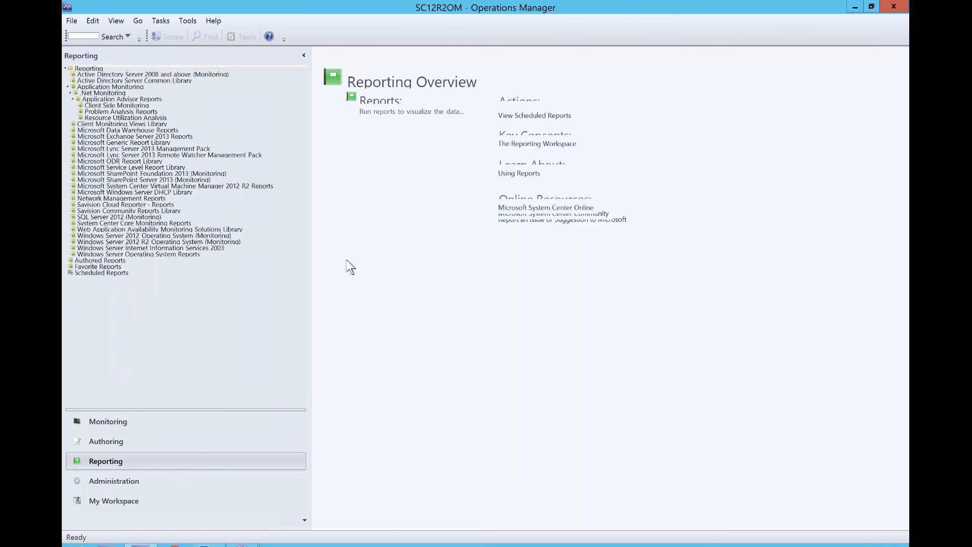
pyautogui.click(126, 211)
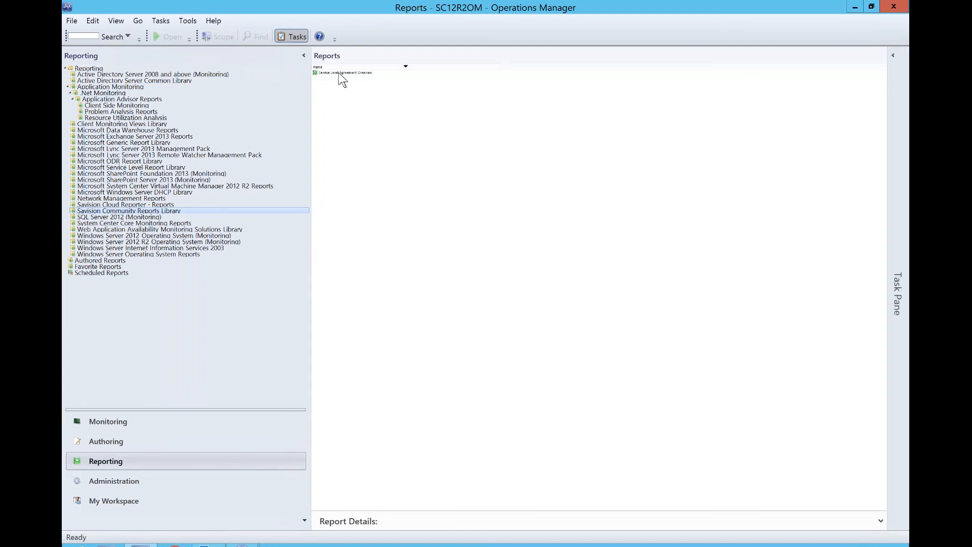
pyautogui.rightClick(340, 75)
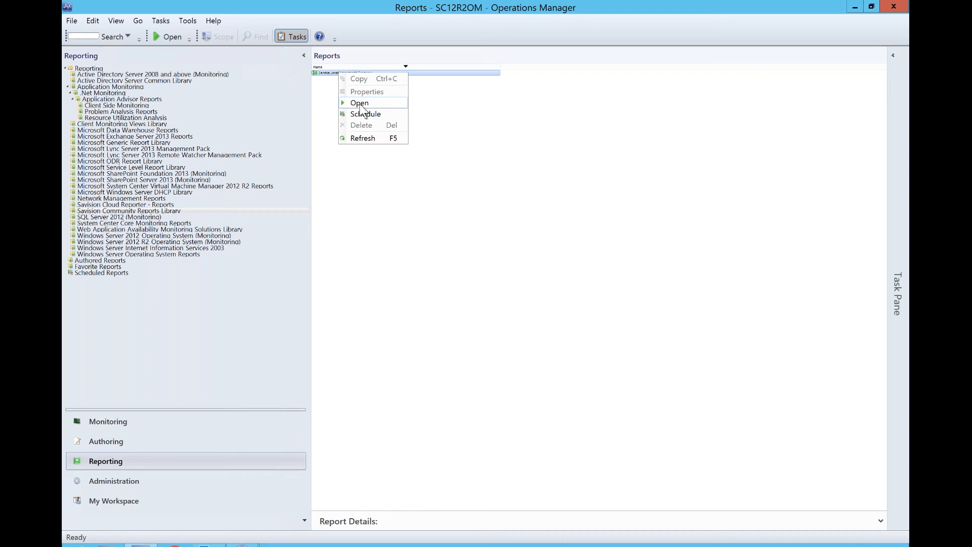
pyautogui.click(360, 104)
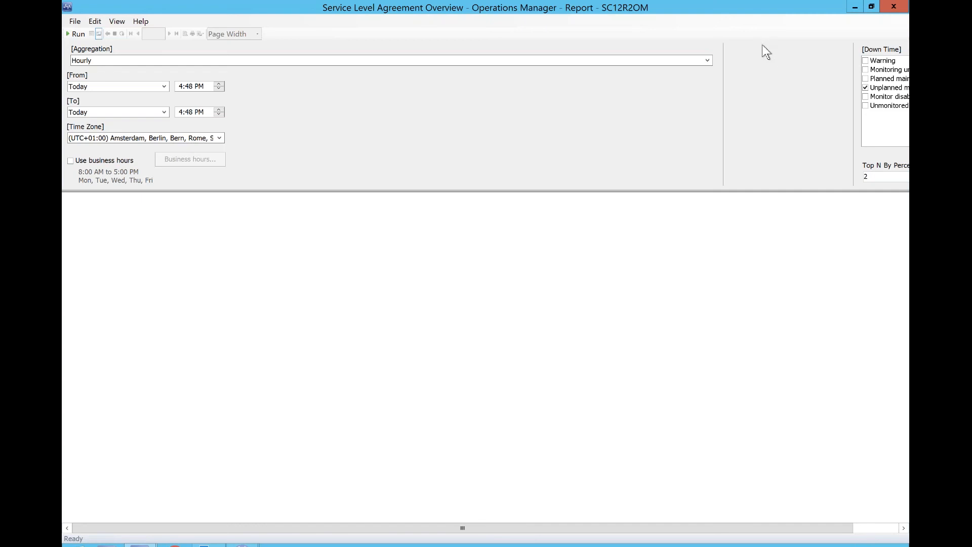
pyautogui.click(894, 7)
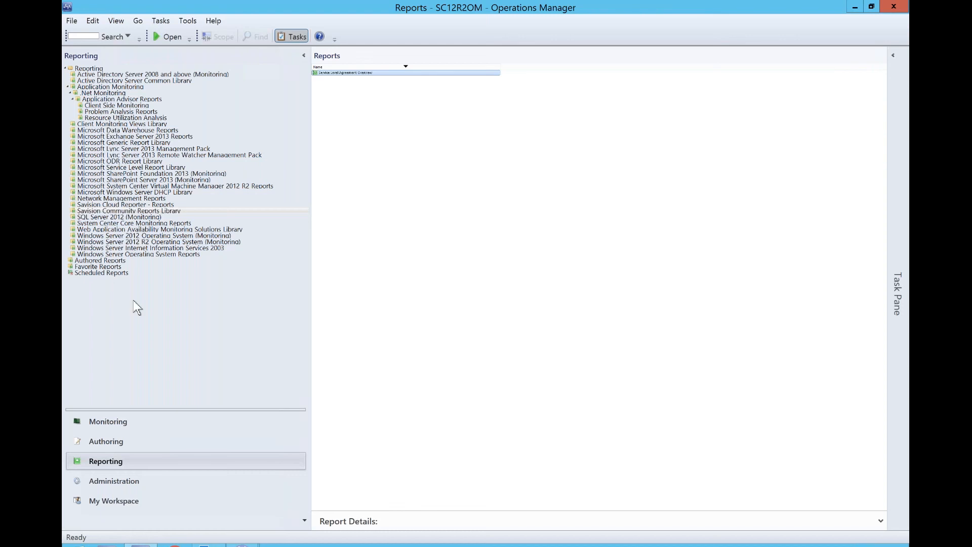
# - Return to the All Services Dashboard and check the _User_Group_Service row's health states
pyautogui.click(124, 428)
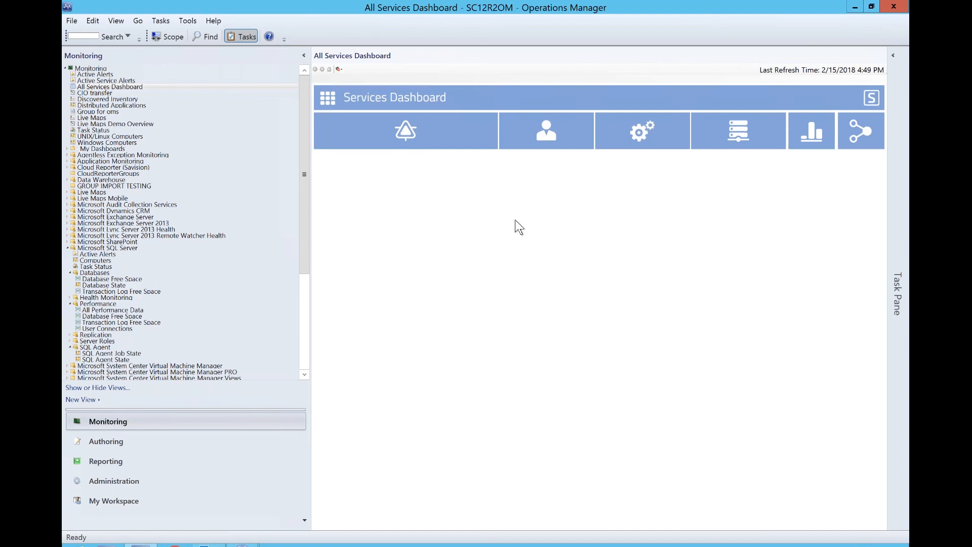
pyautogui.click(304, 56)
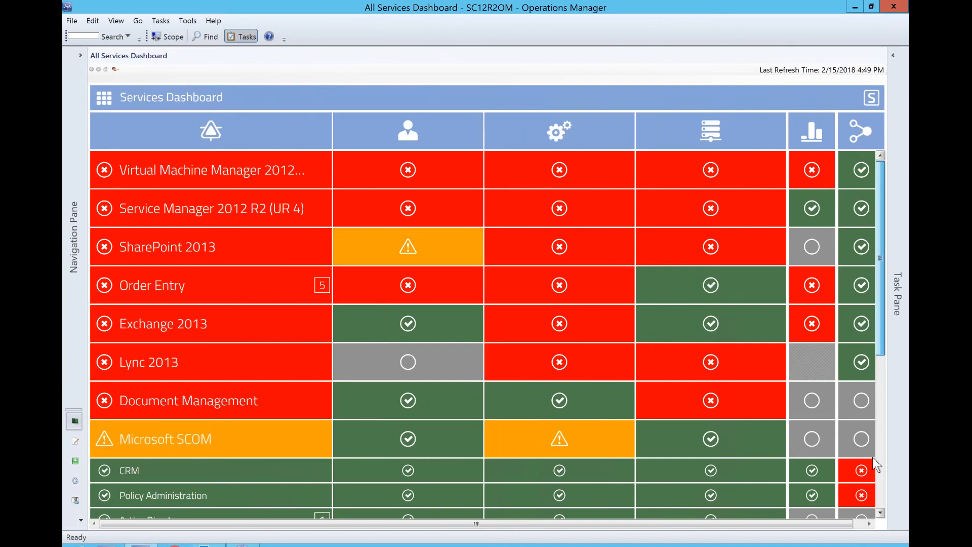
pyautogui.scroll(-5, 871, 456)
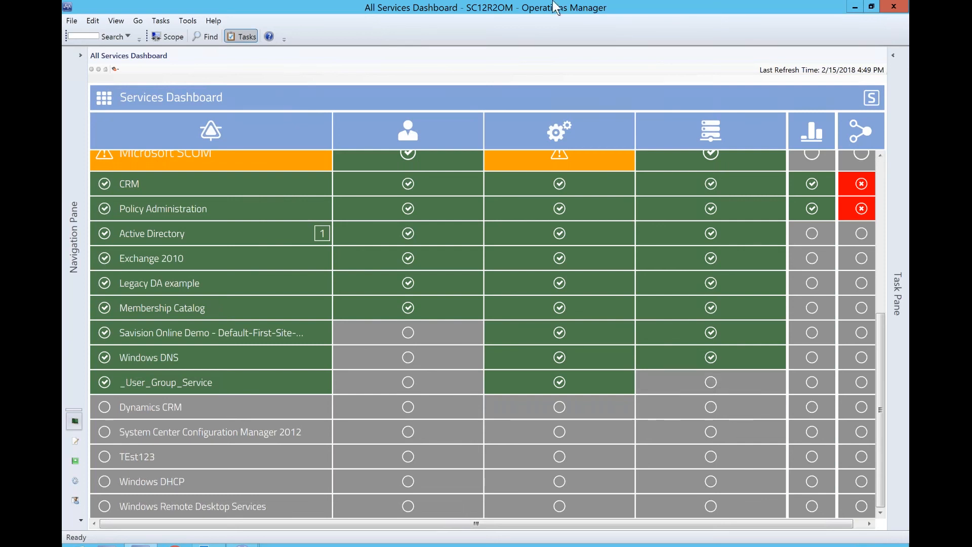
# - Switch to the Live Maps web portal and show Computer Health for the Computers for _user_group_service group
pyautogui.moveTo(610, 9)
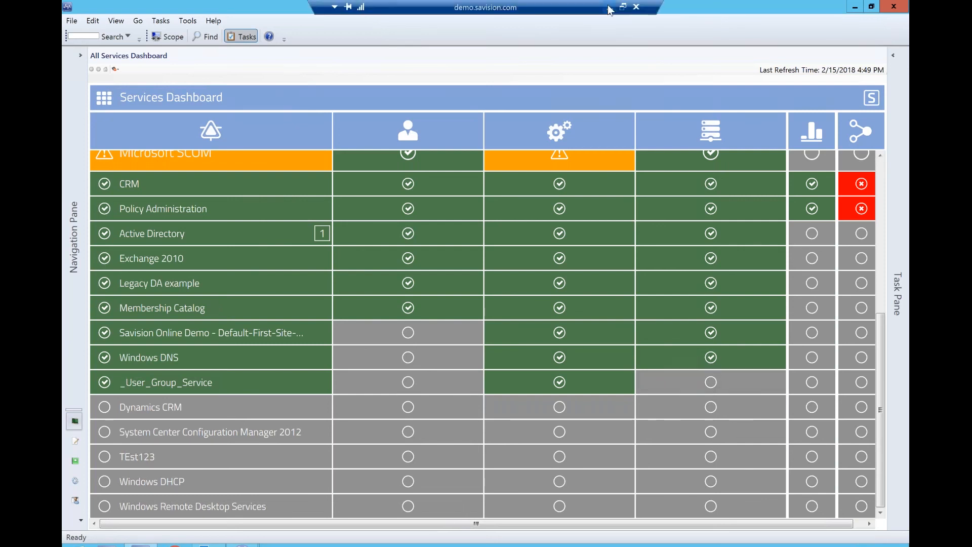
pyautogui.click(609, 7)
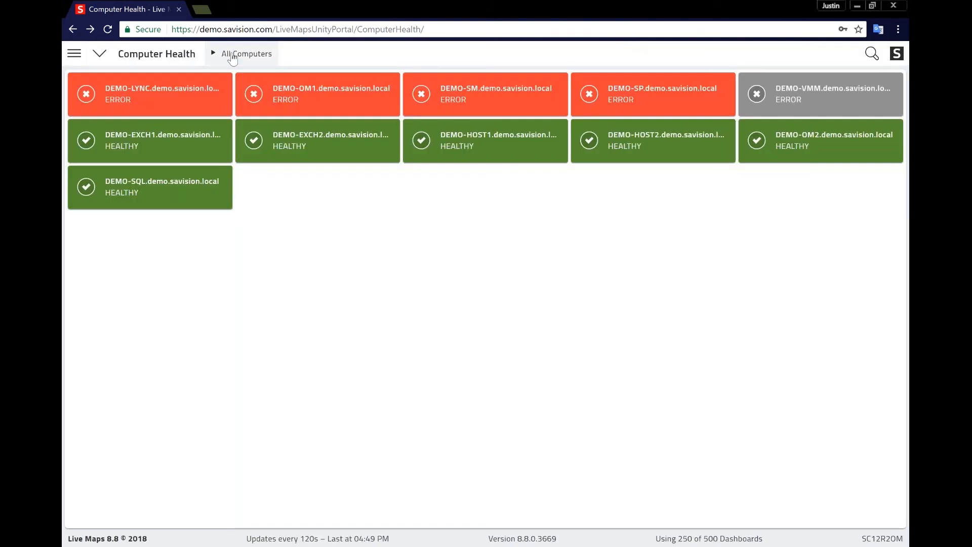
pyautogui.click(232, 57)
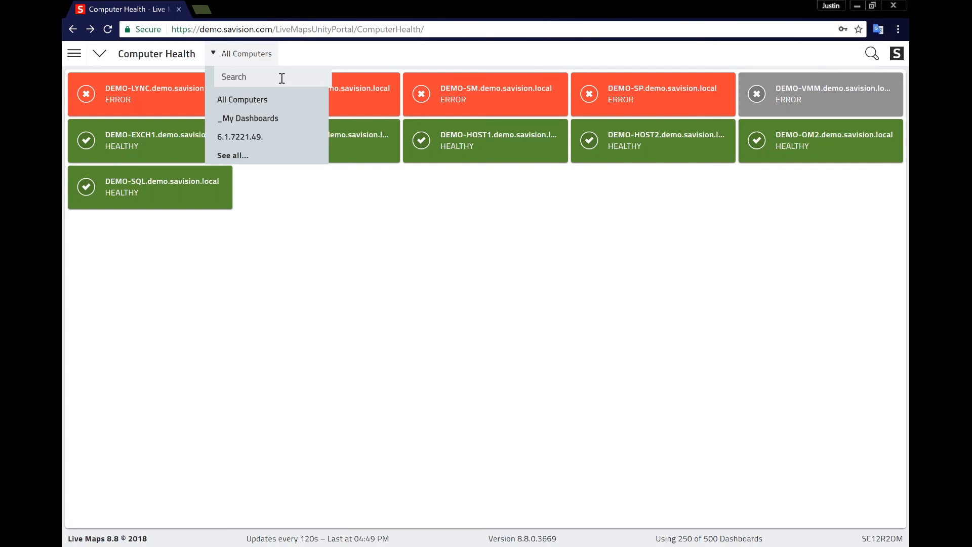
pyautogui.write('user')
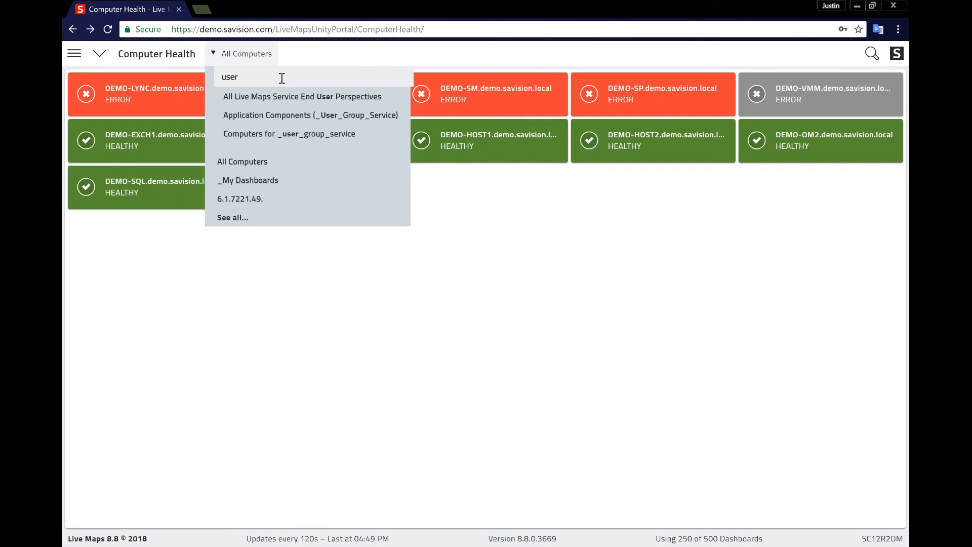
pyautogui.click(282, 133)
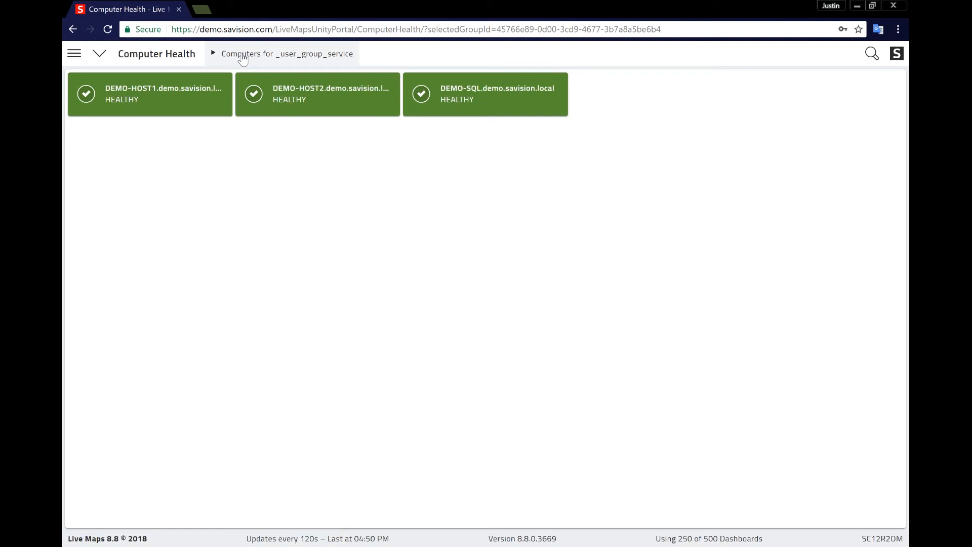
# - Show Computer Health for Infrastructure Components (_User_Group_Service), then switch to the PowerPoint presentation
pyautogui.click(242, 56)
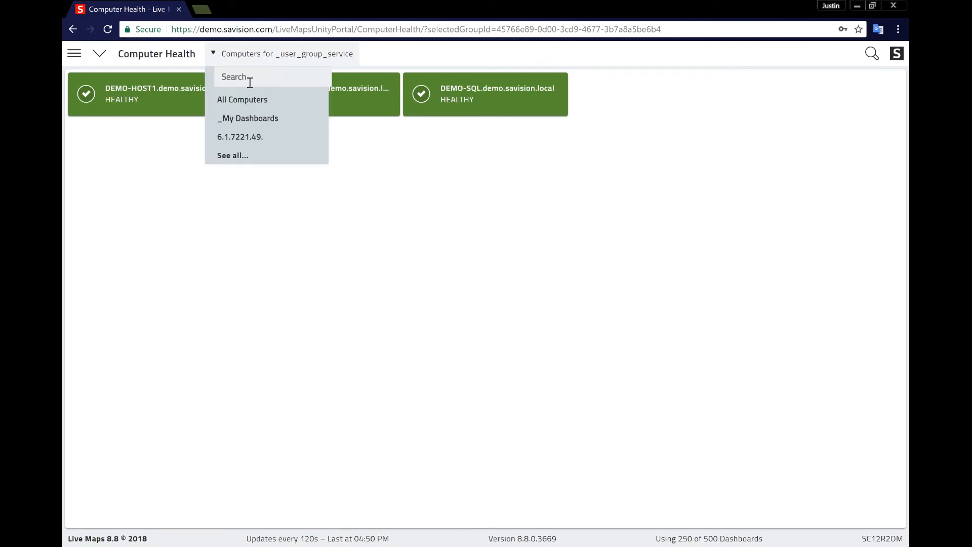
pyautogui.write('infra')
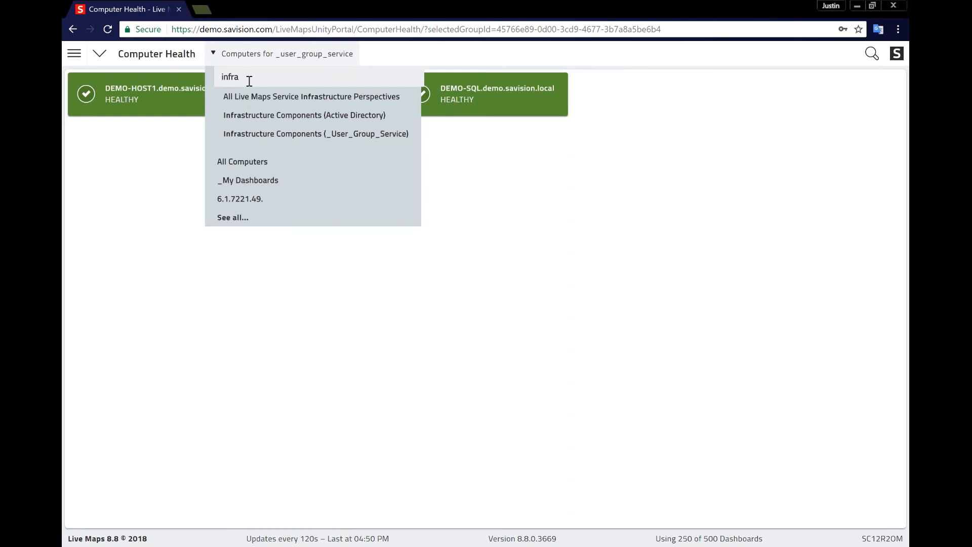
pyautogui.click(278, 135)
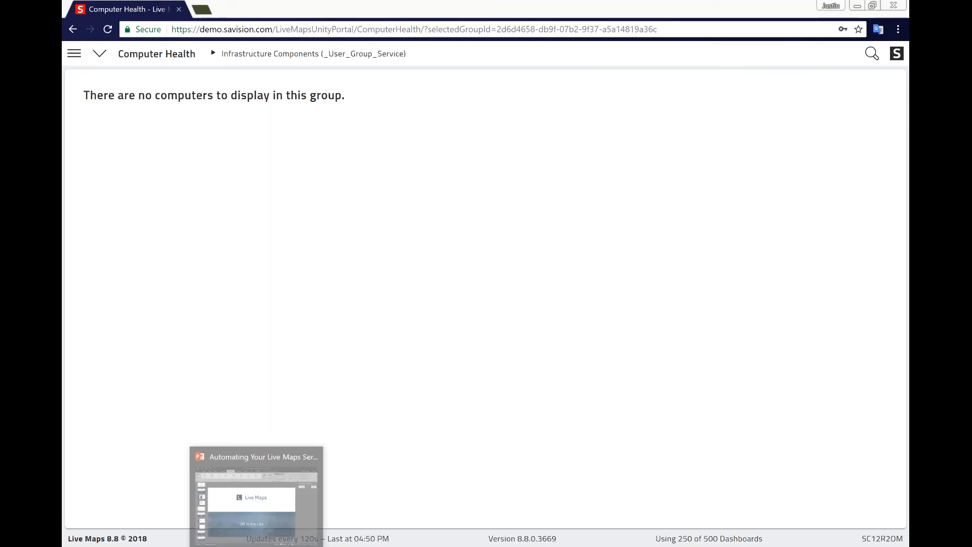
pyautogui.click(263, 486)
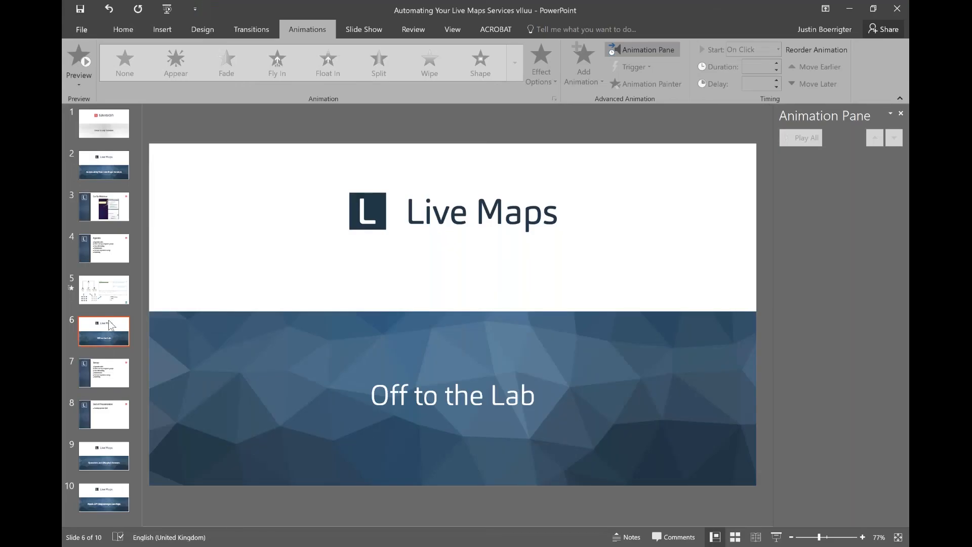